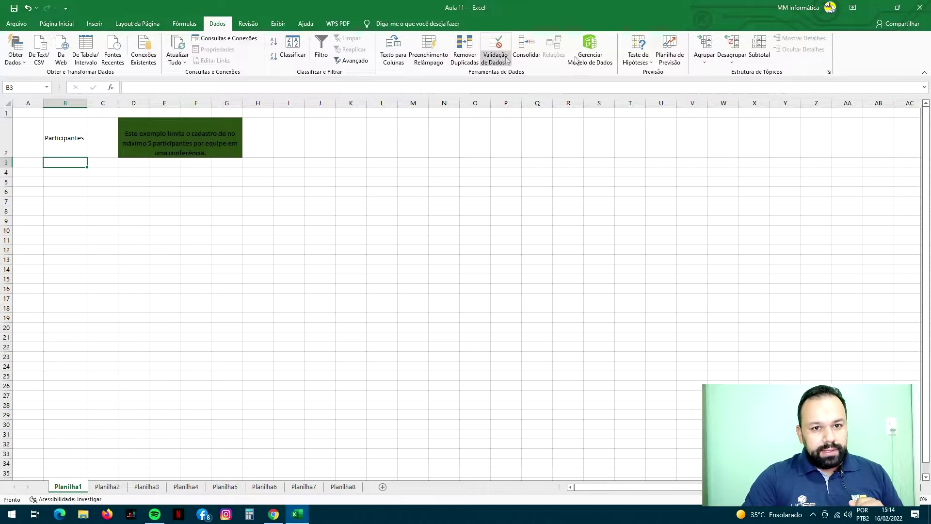
{"action": "left_click", "coordinate": [894, 8]}
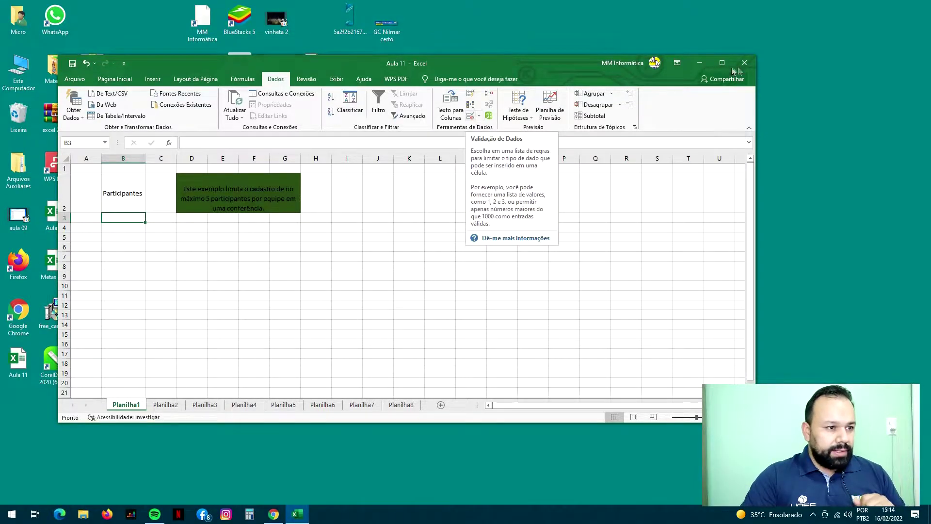
{"action": "double_click", "coordinate": [694, 65]}
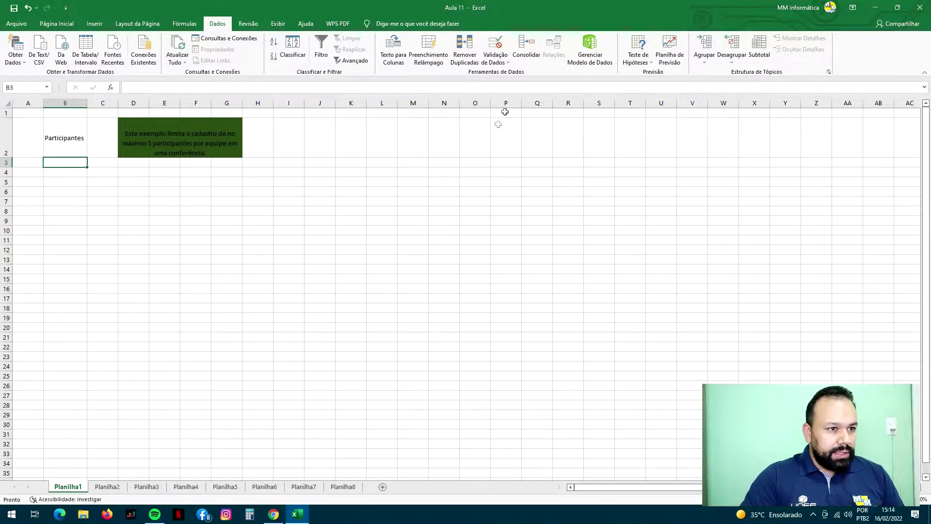
- Set up data validation on cell B3 allowing whole numbers (Número inteiro) less than or equal to (é menor ou igual a) 5
{"action": "left_click", "coordinate": [497, 50]}
{"action": "left_click_drag", "start_coordinate": [359, 23], "coordinate": [627, 69]}
{"action": "left_click", "coordinate": [621, 118]}
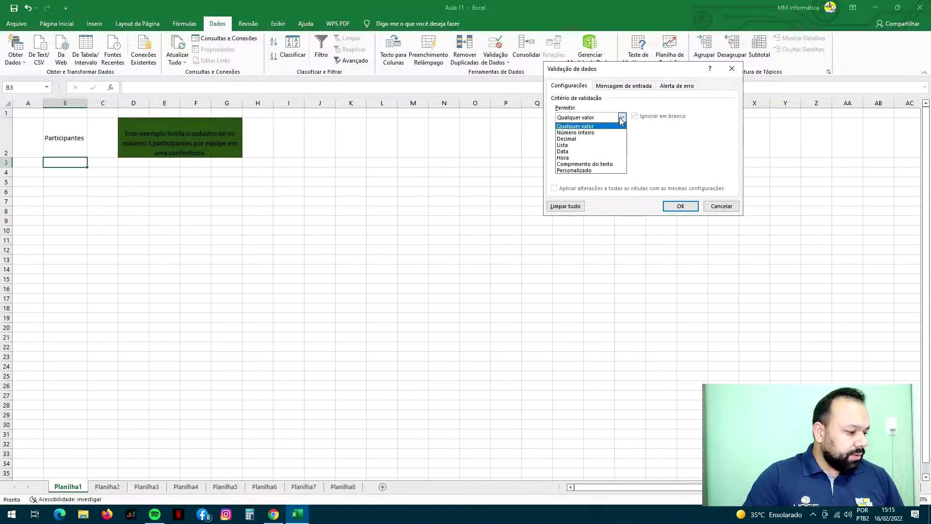
{"action": "left_click", "coordinate": [593, 134]}
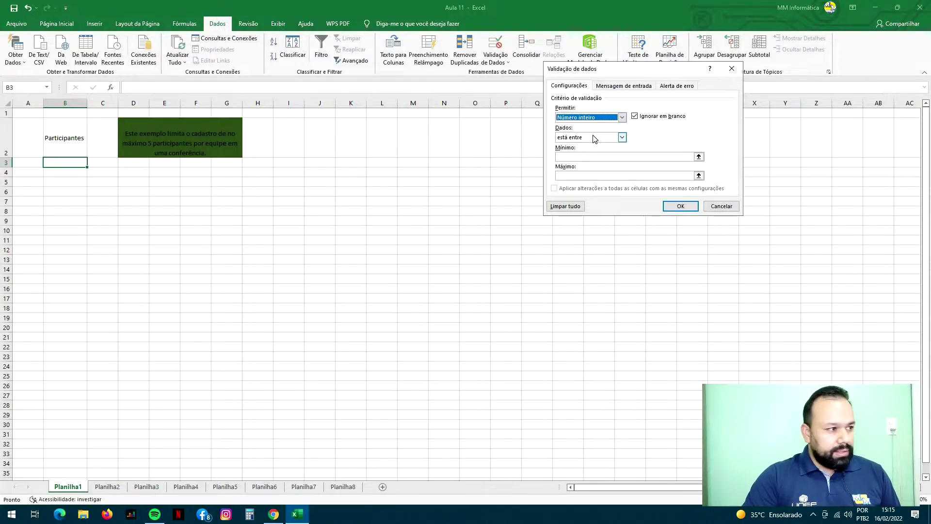
{"action": "left_click", "coordinate": [622, 137]}
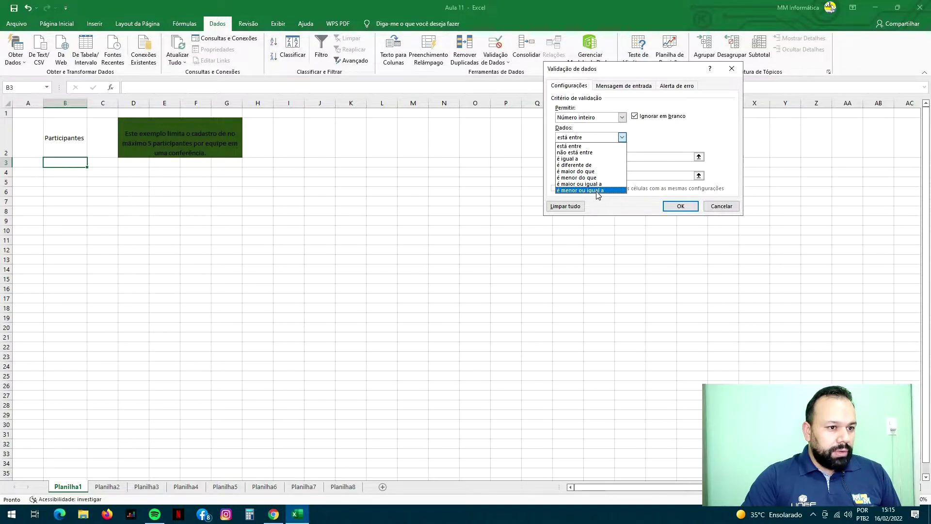
{"action": "left_click", "coordinate": [598, 190]}
{"action": "left_click", "coordinate": [583, 156]}
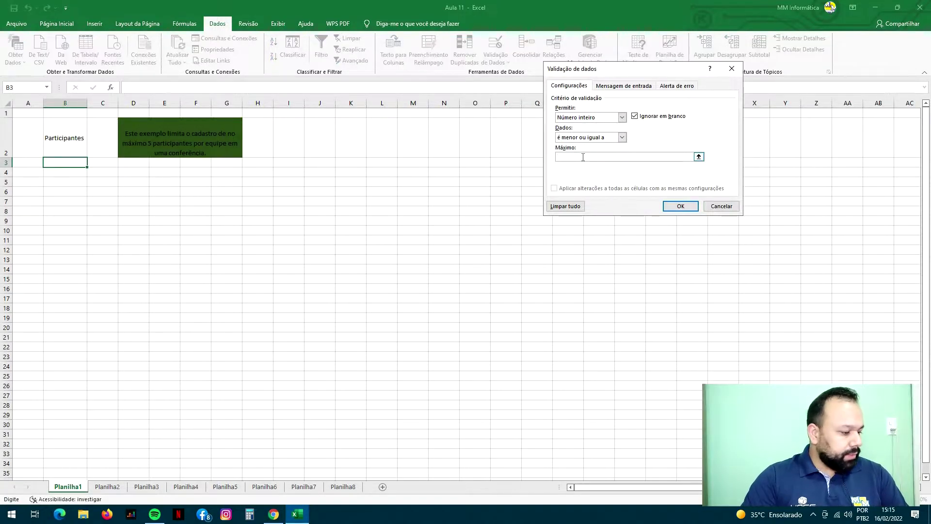
{"action": "type", "text": "5"}
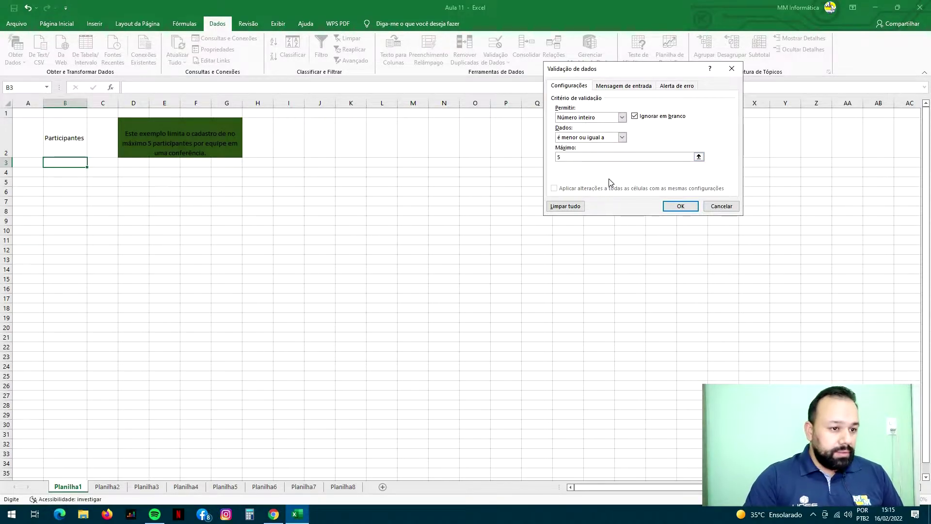
- Define the validation input message with the title "Atenção" and the text "O máximo permitido é de 5 participantes"
{"action": "left_click", "coordinate": [622, 86]}
{"action": "left_click", "coordinate": [579, 130]}
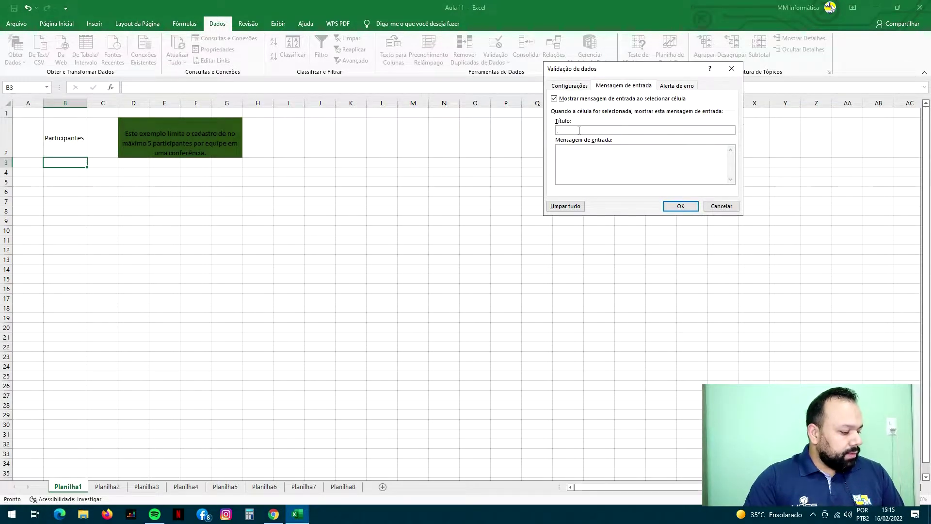
{"action": "type", "text": "Ate"}
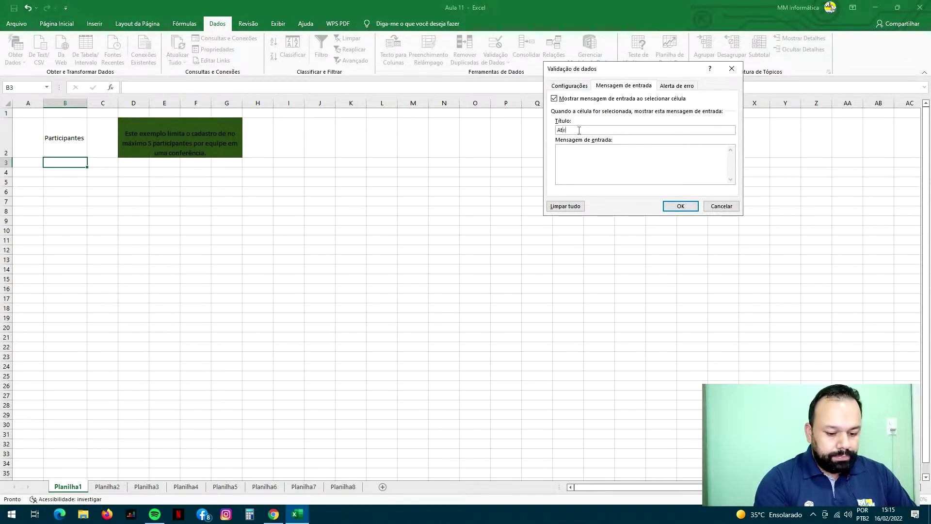
{"action": "type", "text": "nção"}
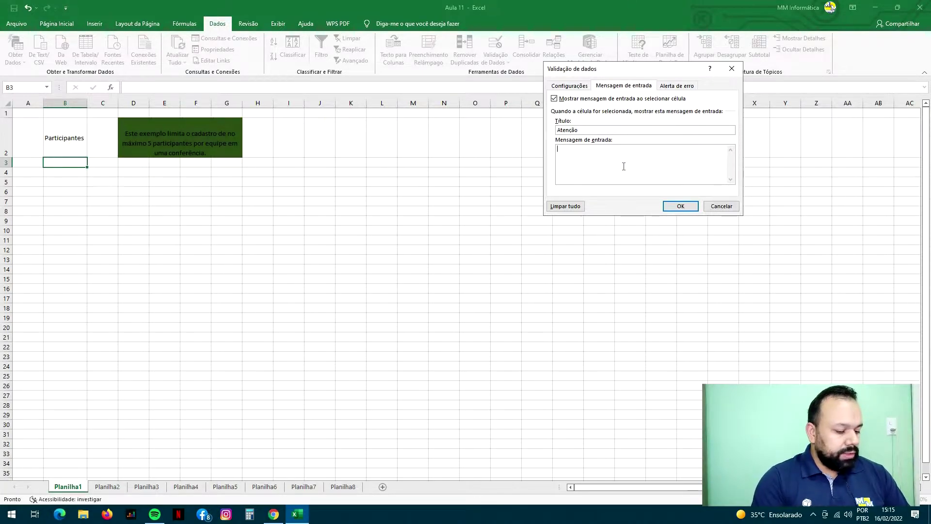
{"action": "type", "text": "Ompáximo"}
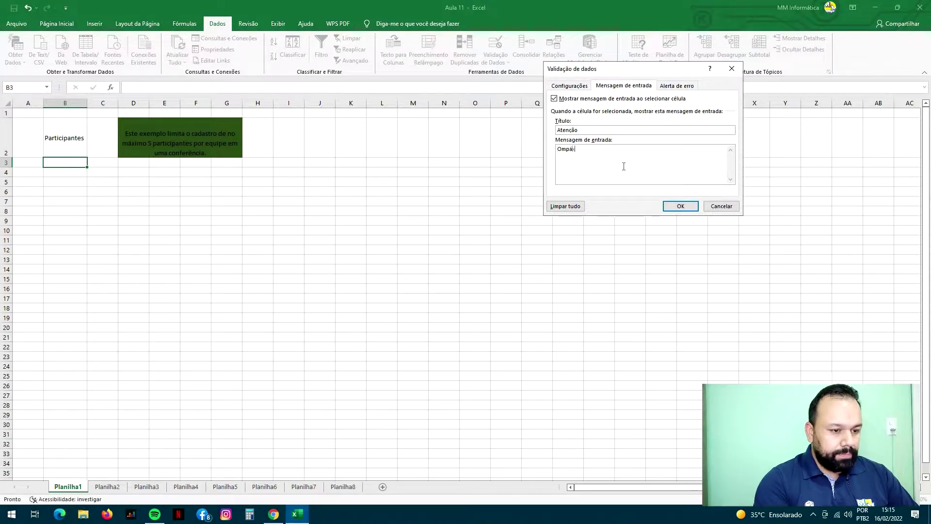
{"action": "key", "text": "BackSpace"}
{"action": "key", "text": "BackSpace"}
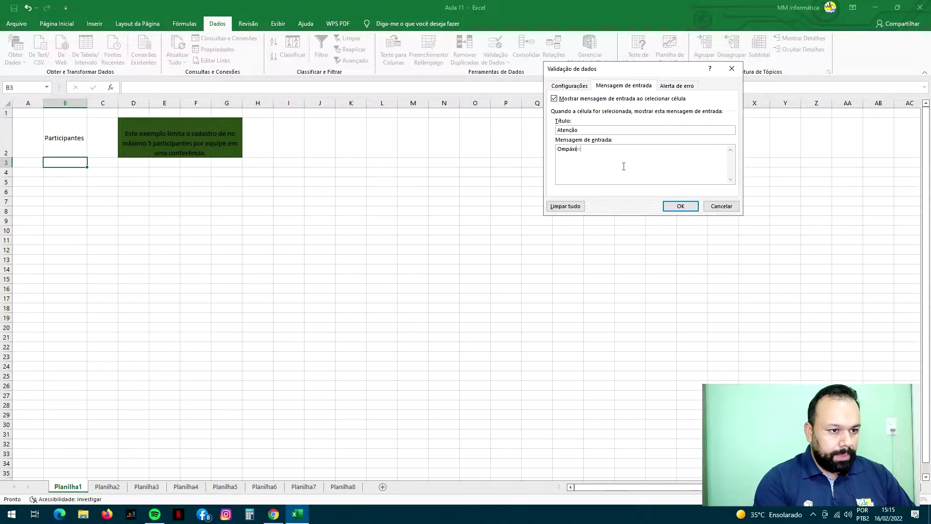
{"action": "key", "text": "BackSpace"}
{"action": "key", "text": "BackSpace"}
{"action": "type", "text": "má"}
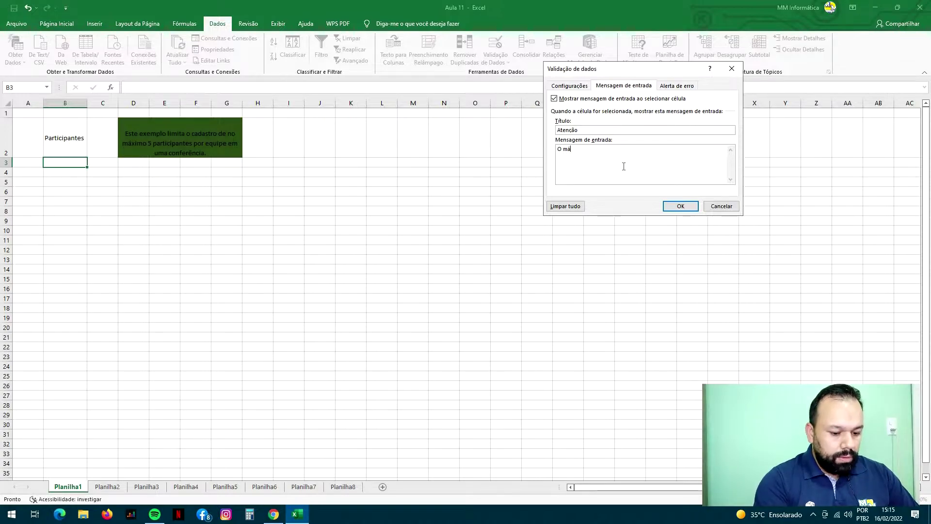
{"action": "type", "text": "ximo perm"}
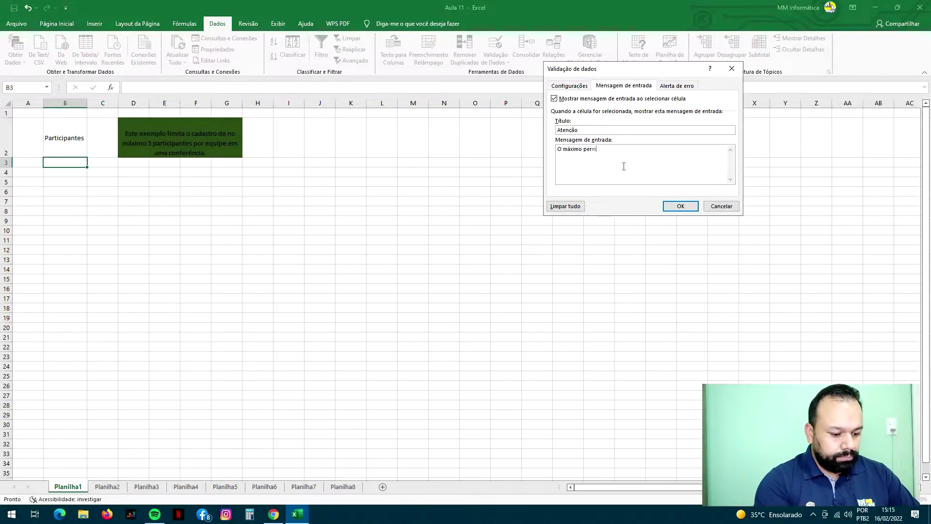
{"action": "type", "text": "itido é de "}
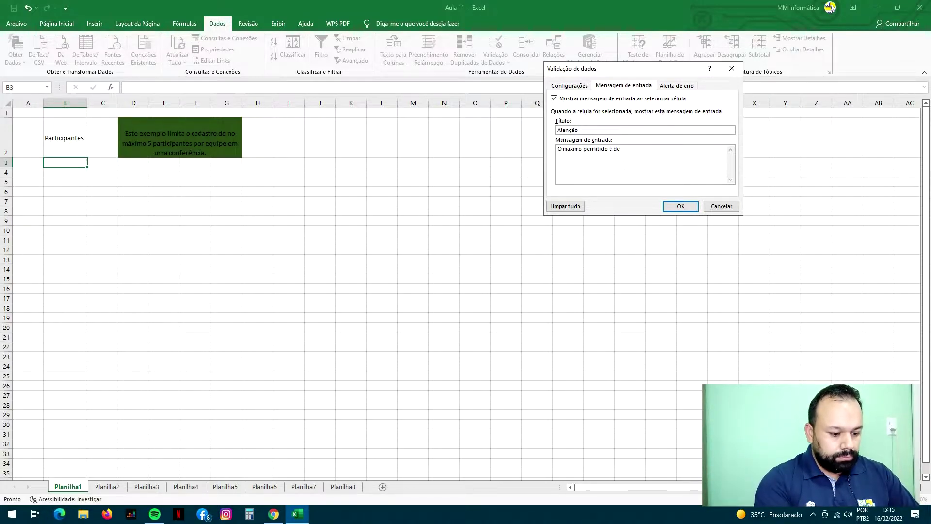
{"action": "type", "text": "5 par"}
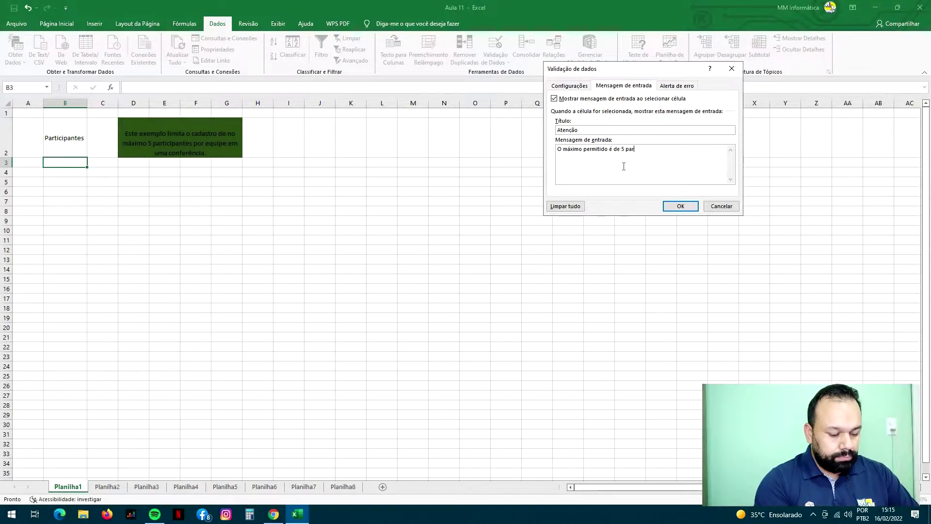
{"action": "type", "text": "ticipan"}
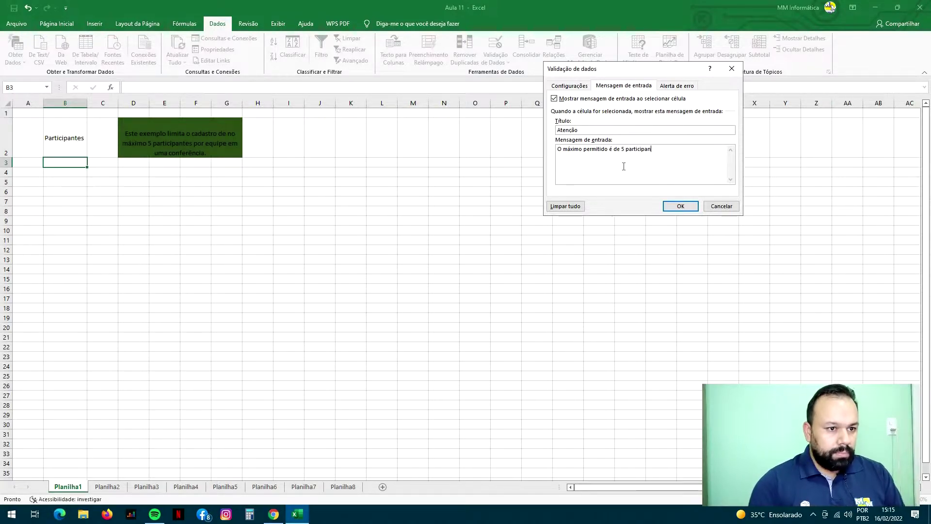
{"action": "type", "text": "tes"}
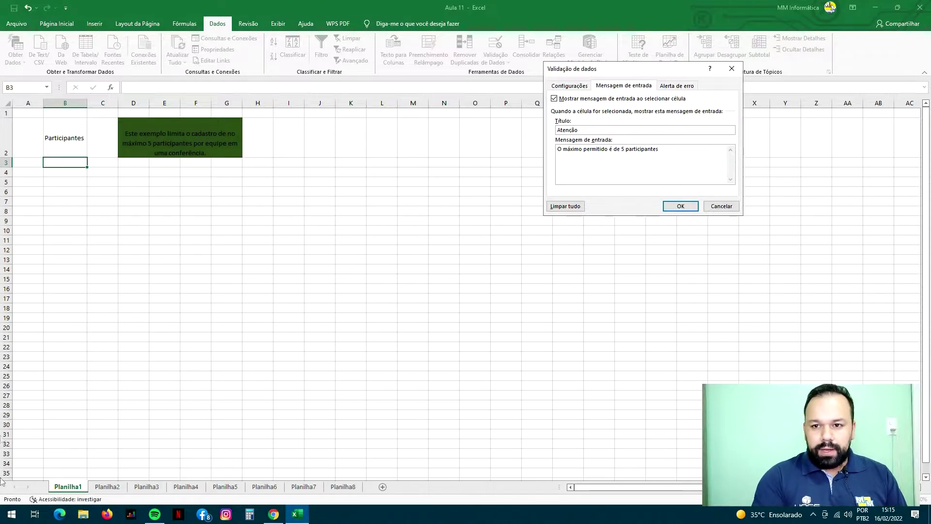
- Define the validation error alert with the title "Alerta" and the message "Informe até 5 participantes", and apply the rule
{"action": "left_click", "coordinate": [675, 86]}
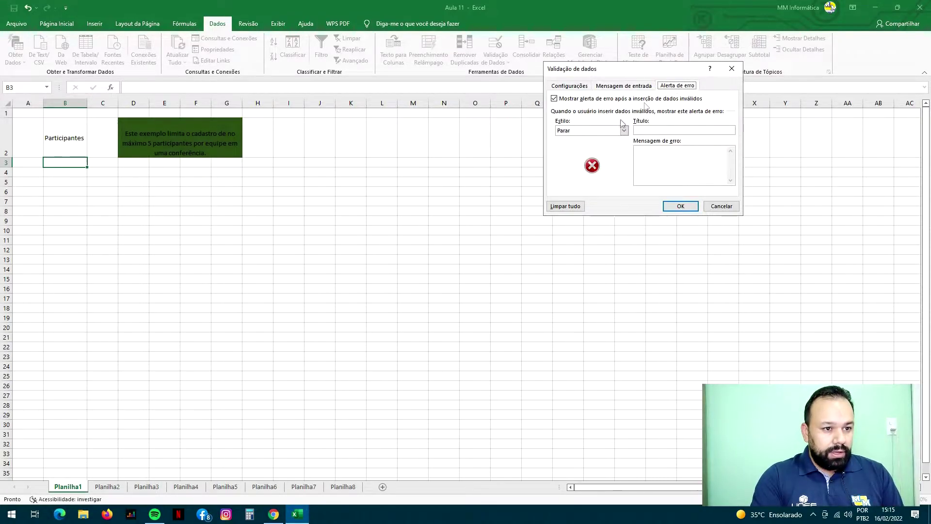
{"action": "left_click", "coordinate": [659, 131]}
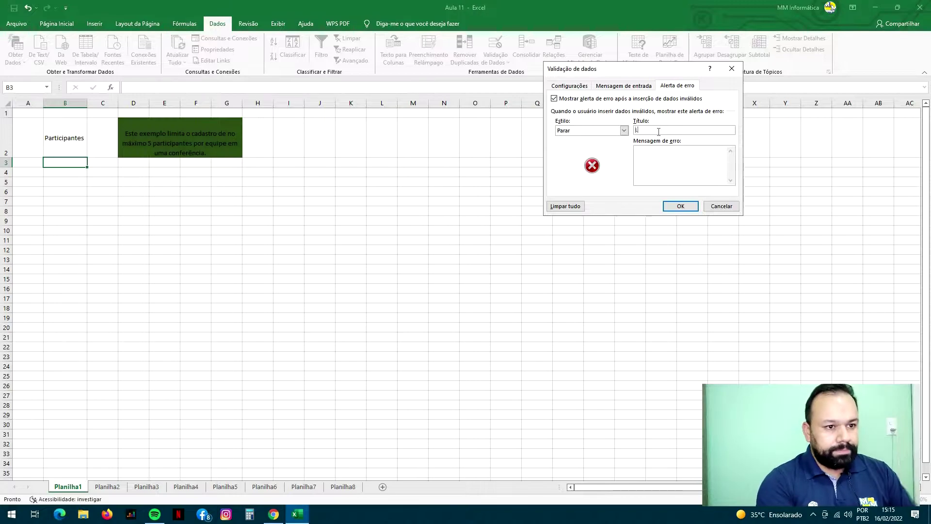
{"action": "key", "text": "BackSpace"}
{"action": "key", "text": "BackSpace"}
{"action": "key", "text": "BackSpace"}
{"action": "key", "text": "BackSpace"}
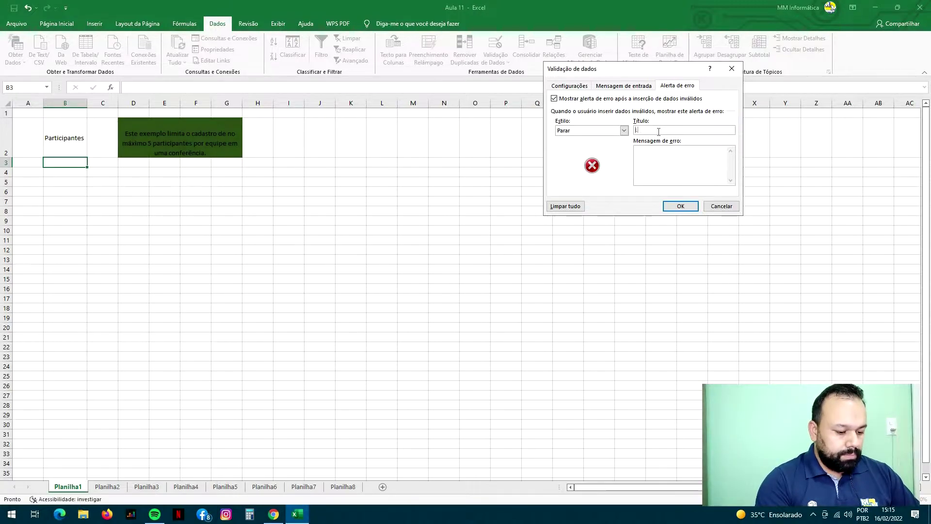
{"action": "type", "text": "Alert"}
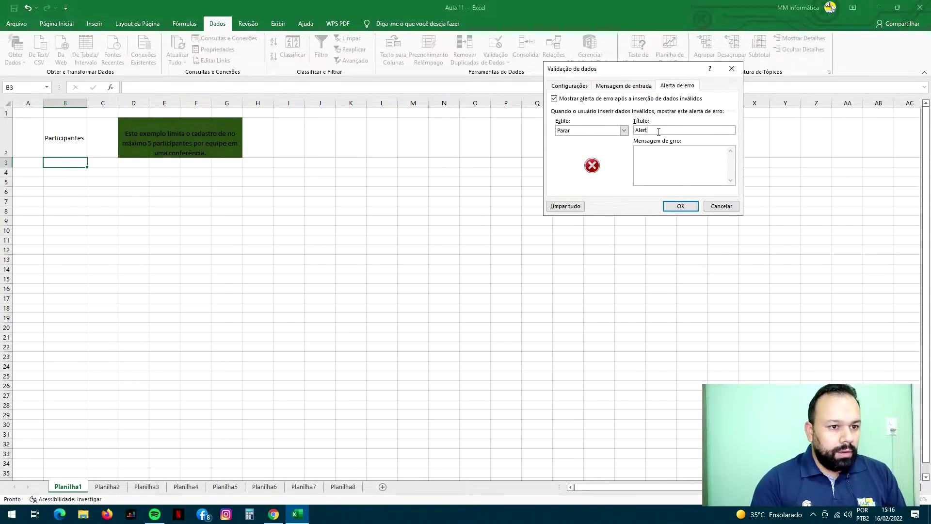
{"action": "type", "text": "a"}
{"action": "left_click", "coordinate": [700, 157]}
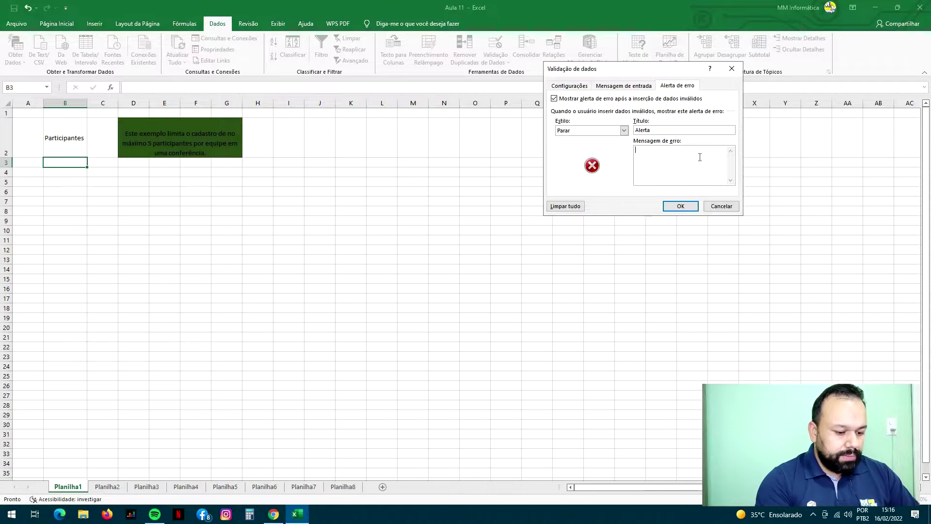
{"action": "type", "text": "Informa"}
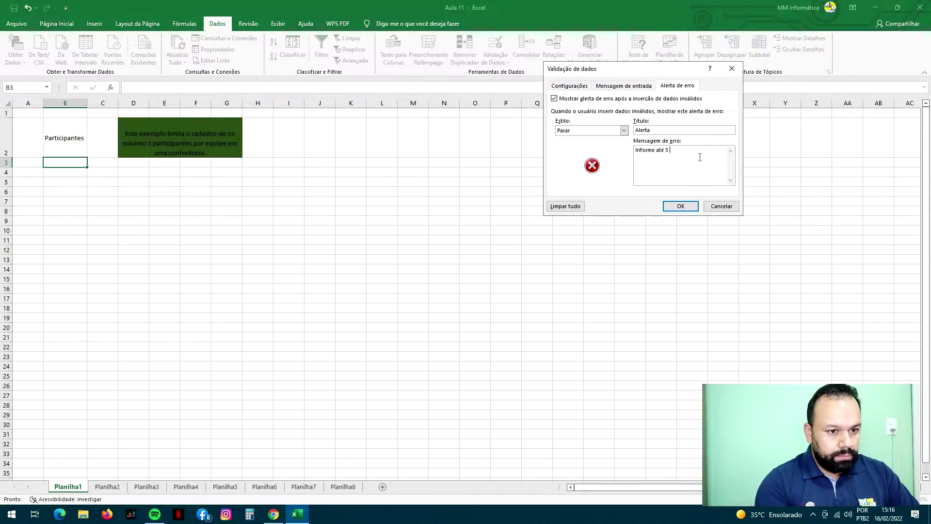
{"action": "type", "text": " até 5 pa"}
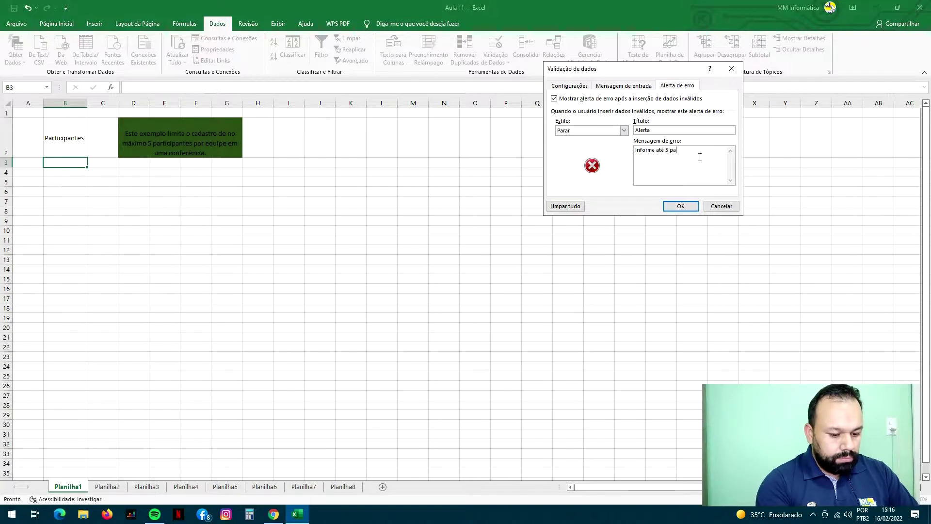
{"action": "type", "text": "rticipantes"}
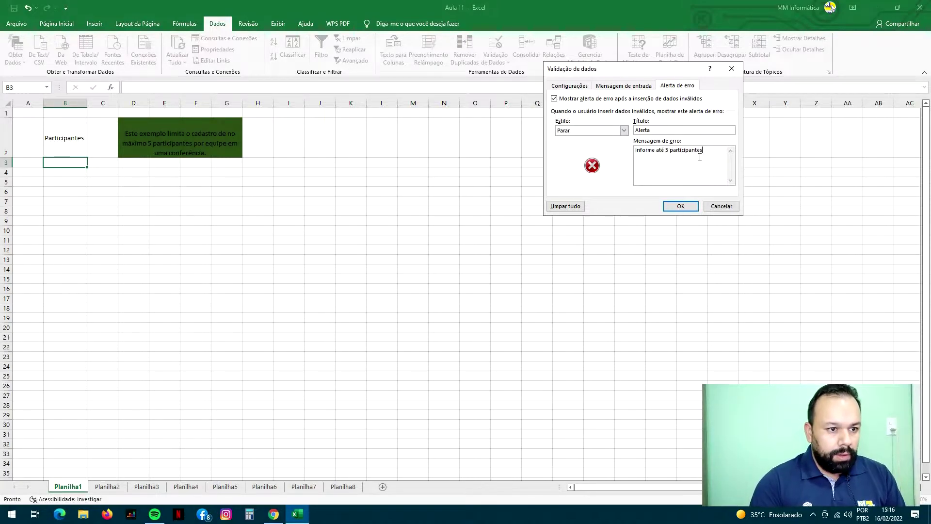
{"action": "left_click", "coordinate": [675, 206]}
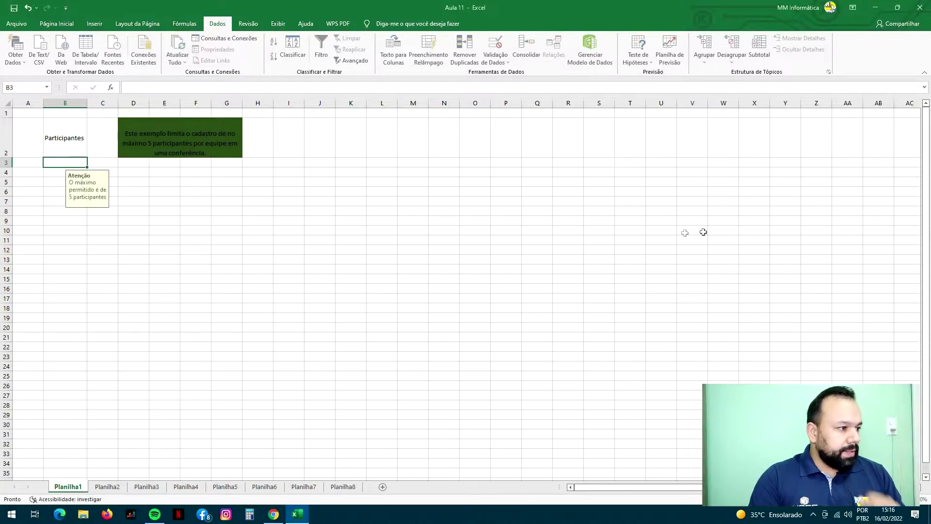
- Test the validated Participantes cell B3 by entering 4 and replacing it with 3
{"action": "left_click", "coordinate": [74, 231]}
{"action": "left_click", "coordinate": [71, 163]}
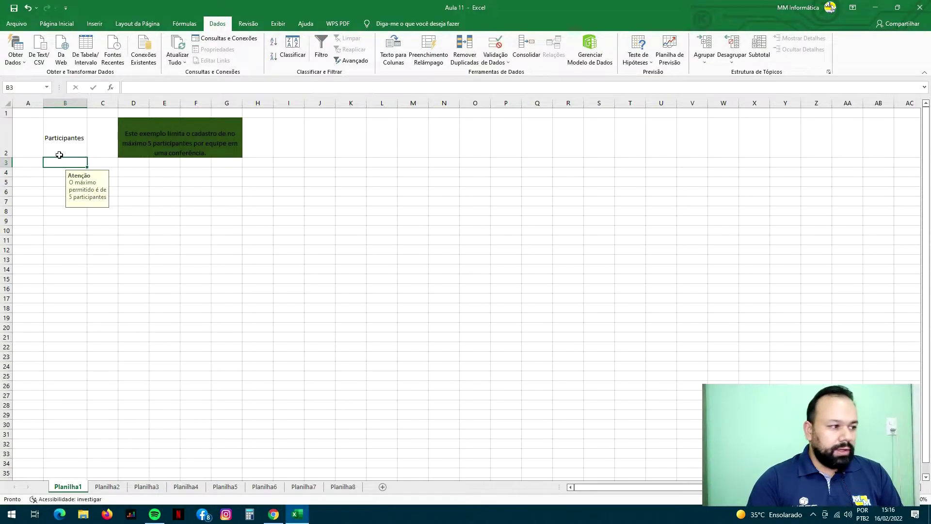
{"action": "type", "text": "4"}
{"action": "key", "text": "Return"}
{"action": "left_click", "coordinate": [60, 165]}
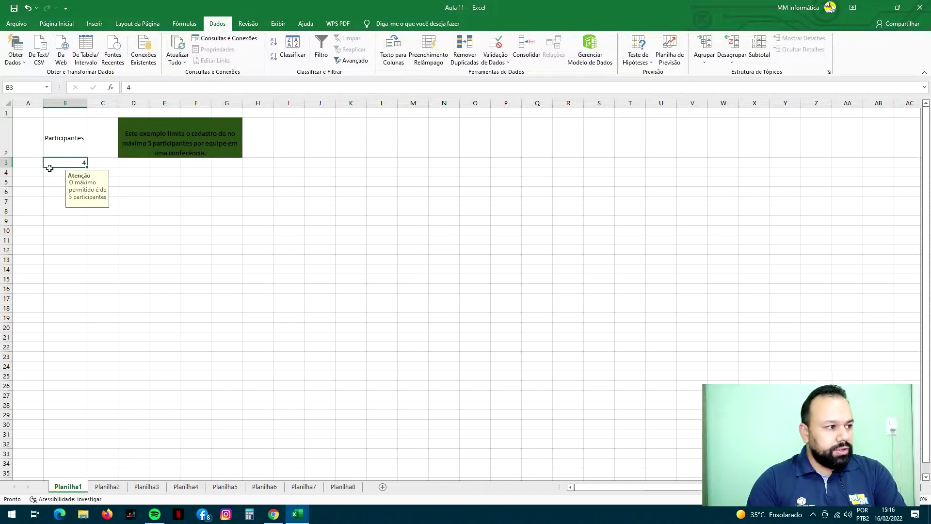
{"action": "key", "text": "BackSpace"}
{"action": "type", "text": "3,"}
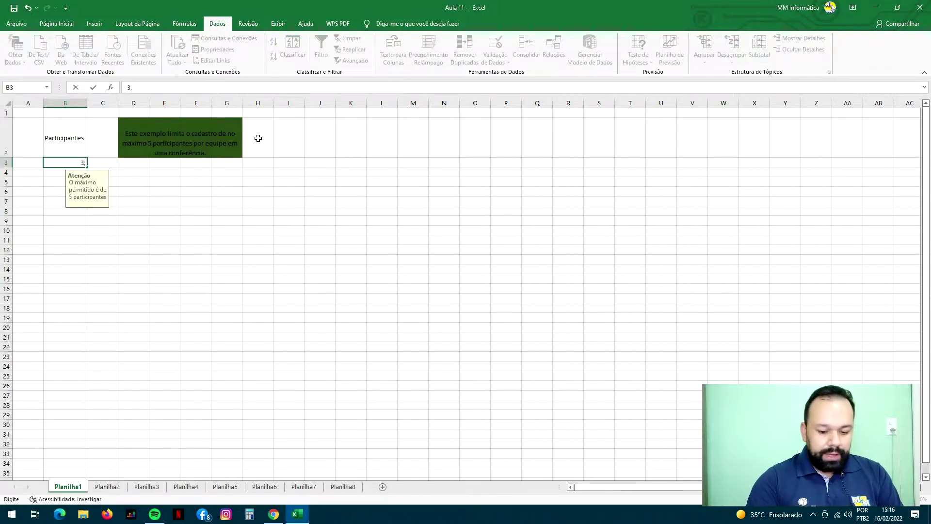
{"action": "key", "text": "Return"}
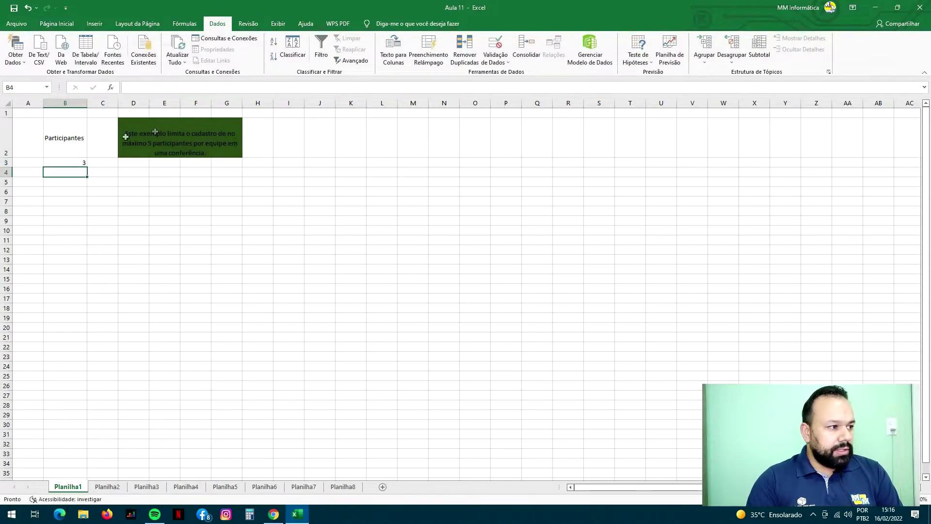
- Try to enter 6 in cell B3 to test the participant limit, and cancel the entry
{"action": "left_click", "coordinate": [77, 163]}
{"action": "key", "text": "BackSpace"}
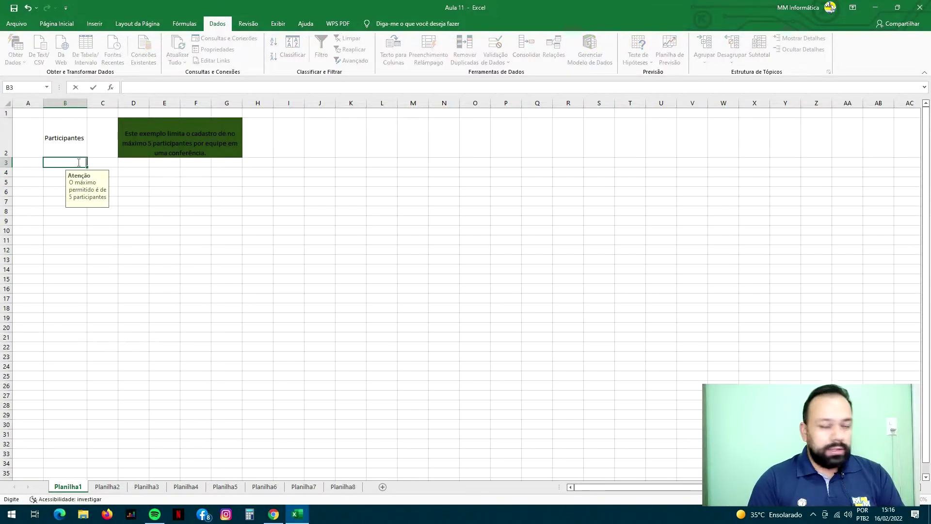
{"action": "key", "text": "Return"}
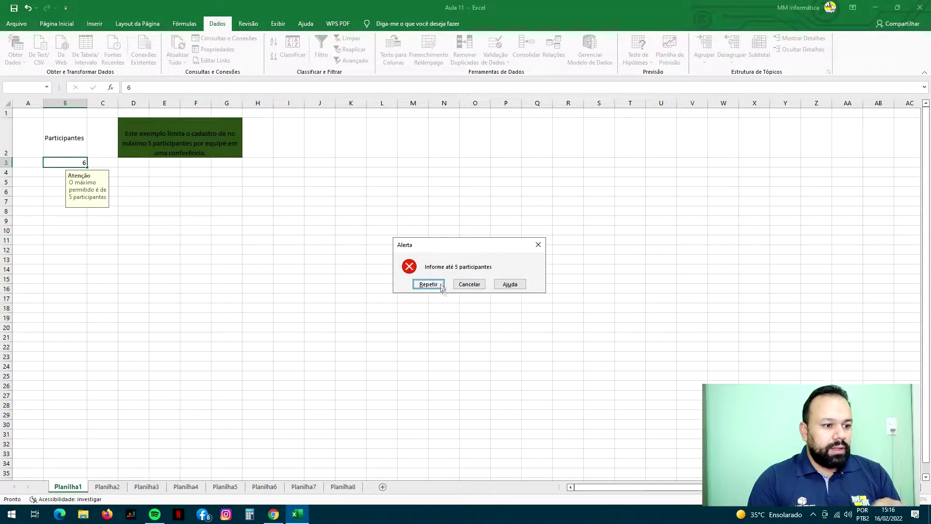
{"action": "left_click", "coordinate": [468, 285]}
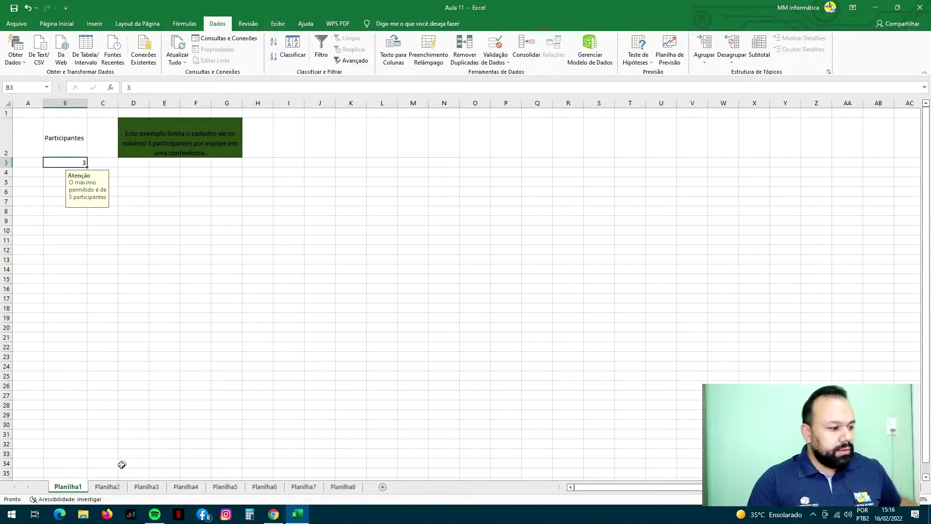
- On sheet Planilha2, restrict the CATEGORIA cell C4 to a validation list sourced from cells E4:E8
{"action": "left_click", "coordinate": [107, 487]}
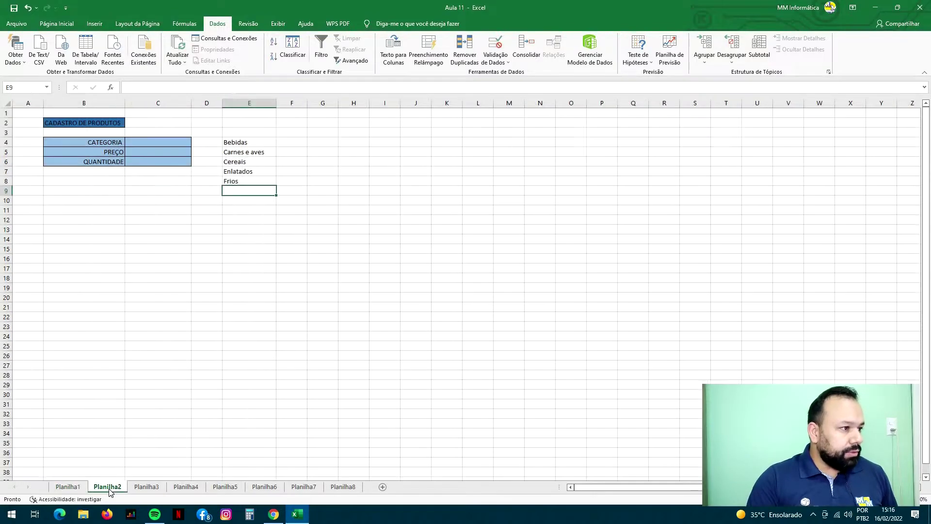
{"action": "left_click", "coordinate": [165, 140]}
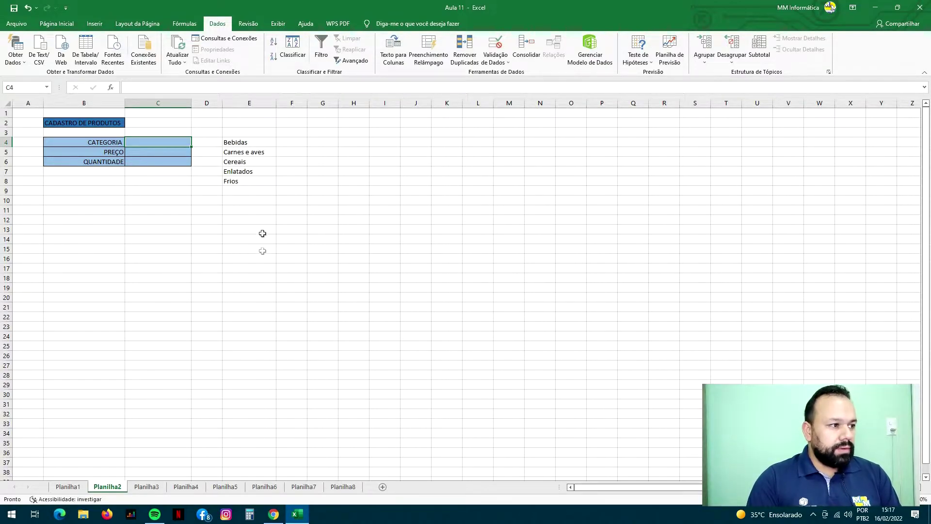
{"action": "left_click", "coordinate": [204, 178]}
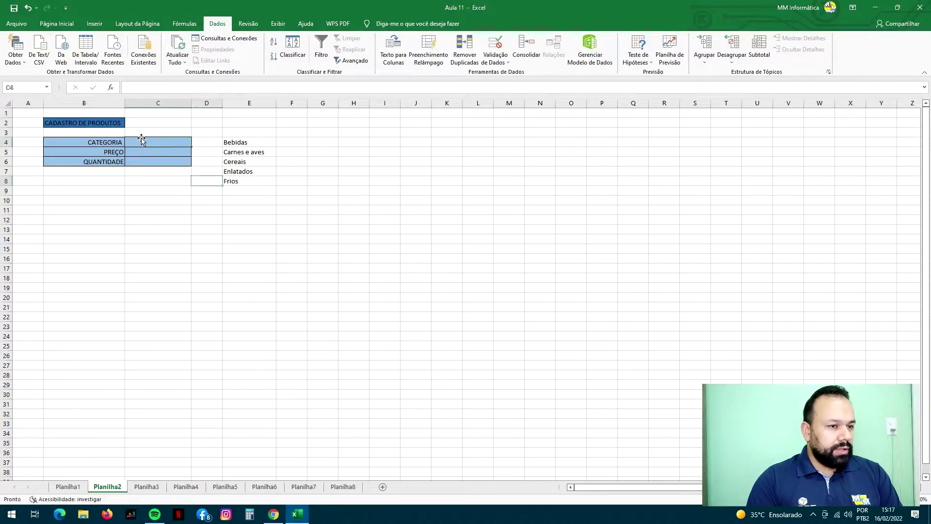
{"action": "left_click", "coordinate": [142, 140]}
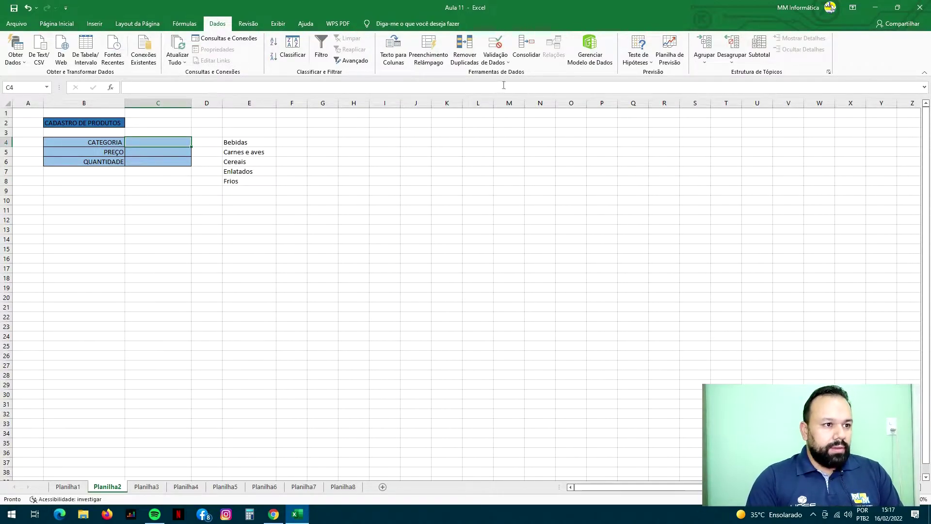
{"action": "left_click", "coordinate": [495, 59]}
{"action": "left_click", "coordinate": [511, 77]}
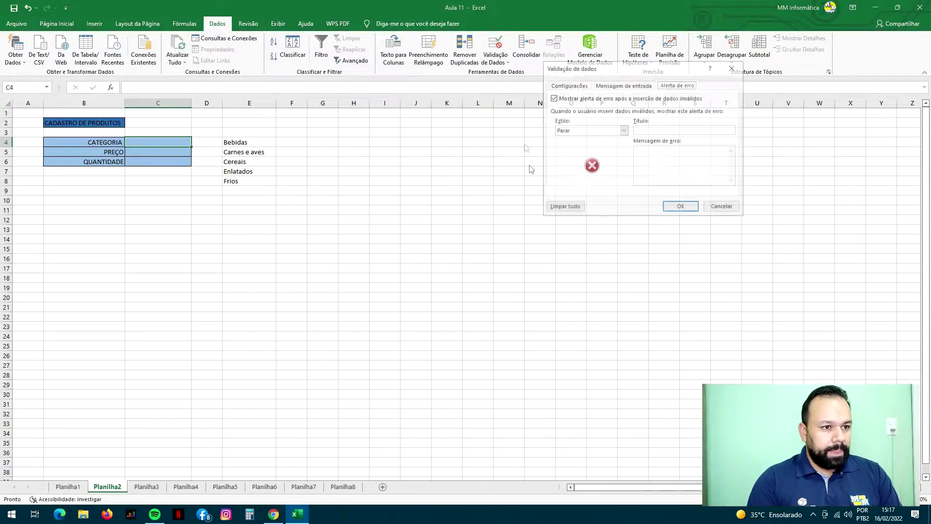
{"action": "left_click", "coordinate": [569, 85]}
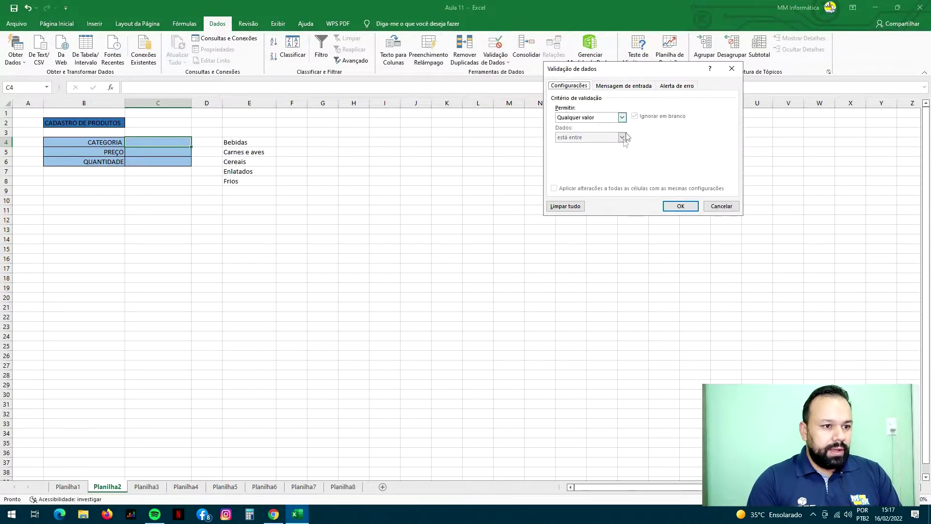
{"action": "left_click", "coordinate": [622, 117]}
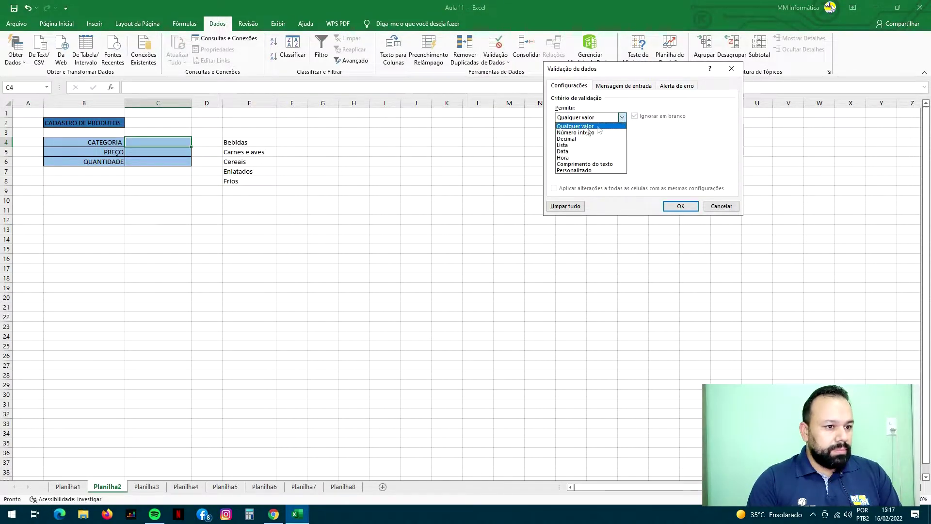
{"action": "left_click", "coordinate": [564, 145]}
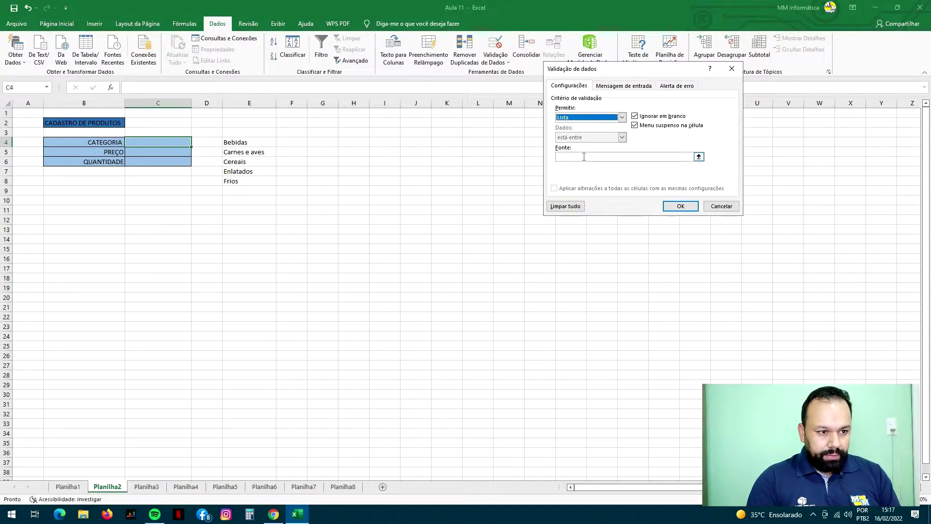
{"action": "left_click", "coordinate": [584, 157]}
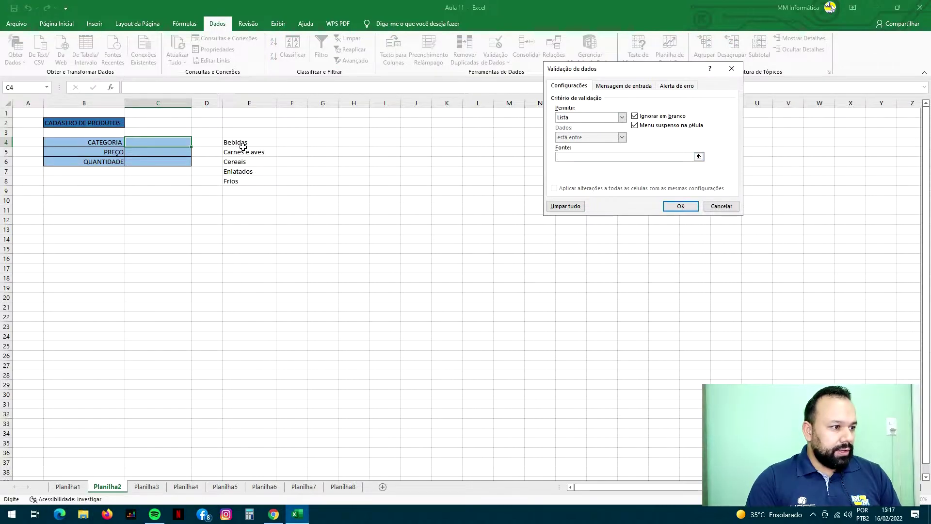
{"action": "left_click_drag", "start_coordinate": [243, 147], "coordinate": [252, 184]}
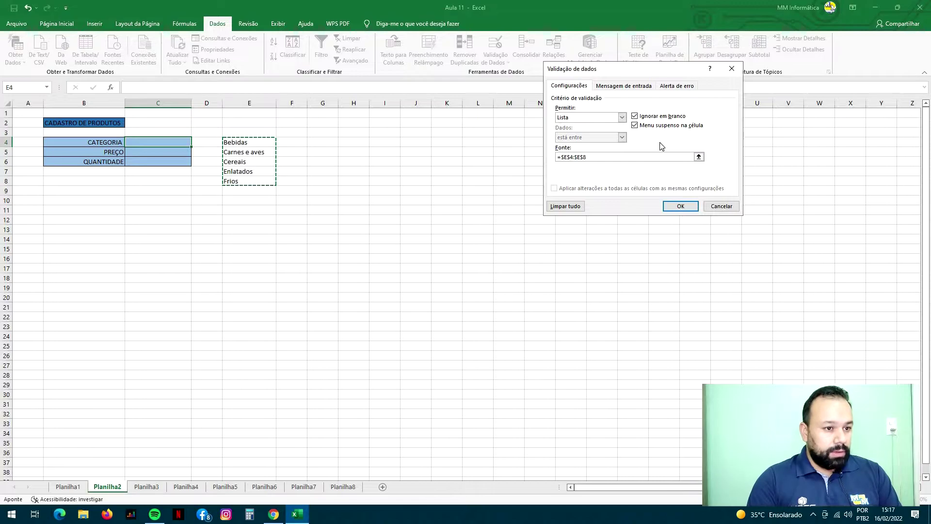
- Define the validation input message for cell C4 with the title "Atenção" and the text "Informe a categoria"
{"action": "left_click", "coordinate": [621, 86]}
{"action": "left_click", "coordinate": [583, 130]}
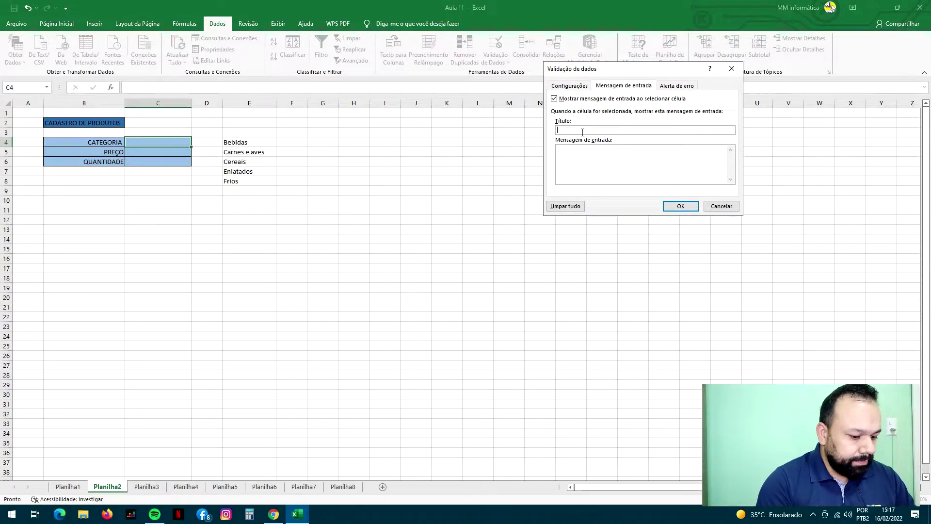
{"action": "type", "text": "A"}
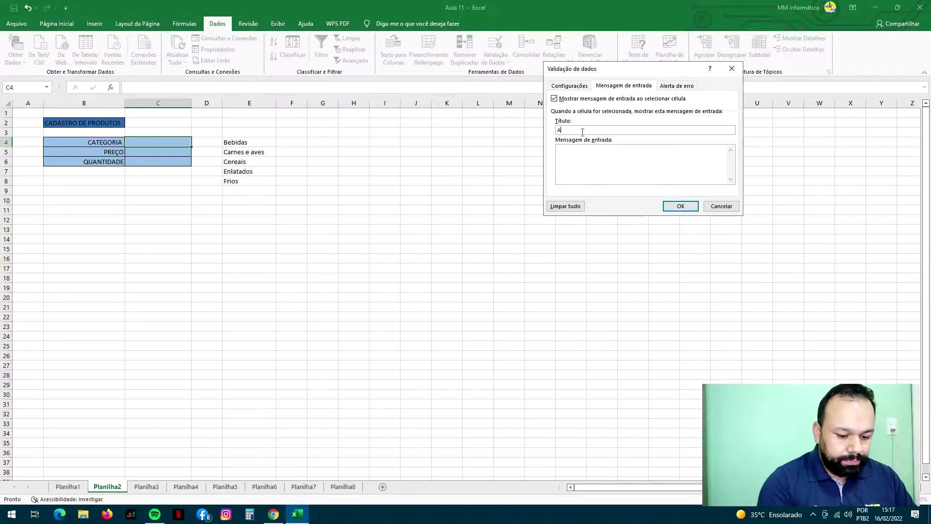
{"action": "type", "text": "tenção"}
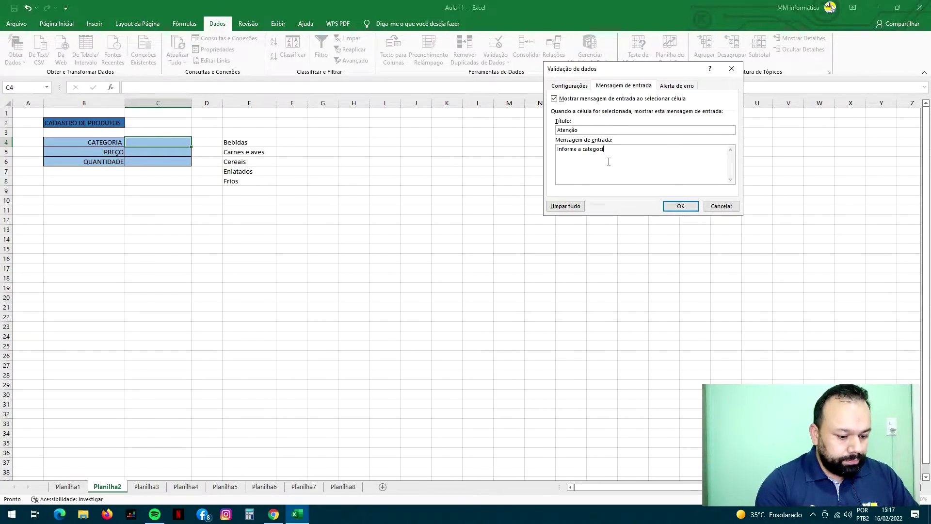
{"action": "type", "text": "a"}
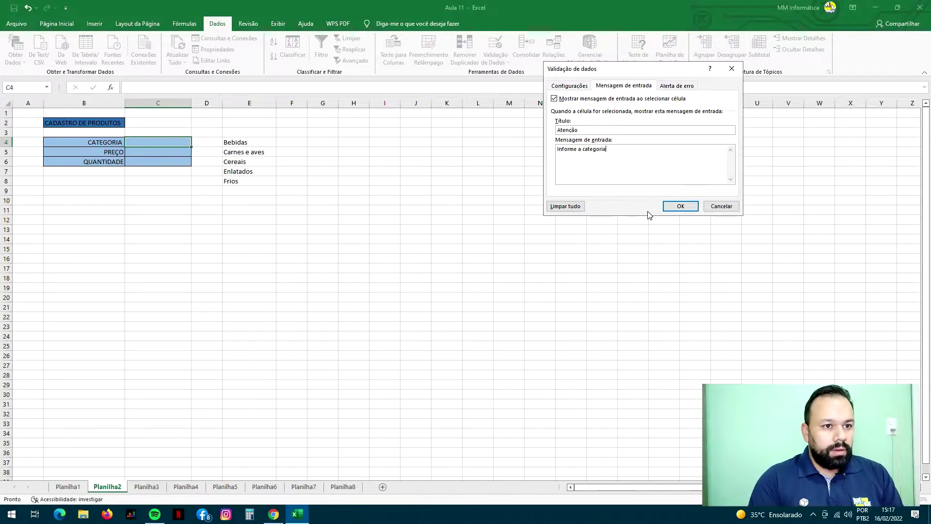
- Define the validation error alert with the title "Alerta" and the message "Categoria inexistente", and apply the rule
{"action": "left_click", "coordinate": [674, 86]}
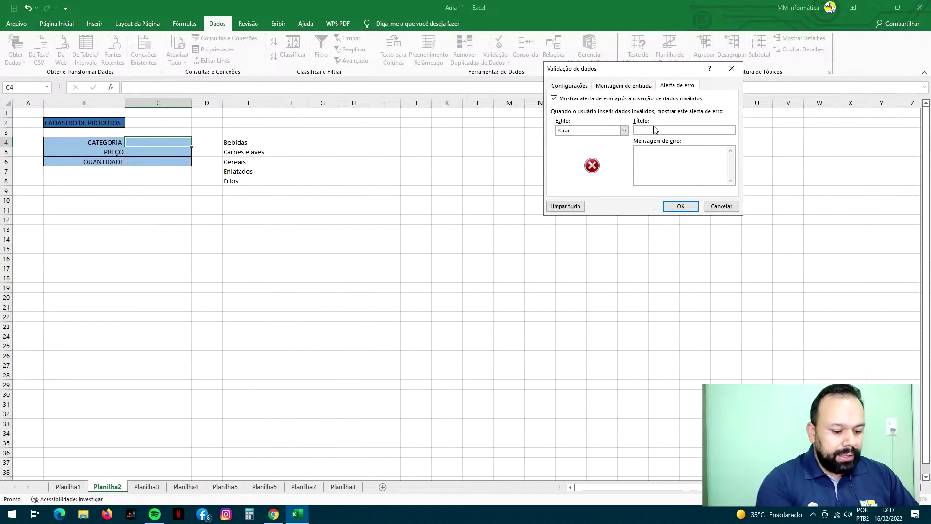
{"action": "left_click", "coordinate": [654, 128]}
{"action": "type", "text": "Alerta"}
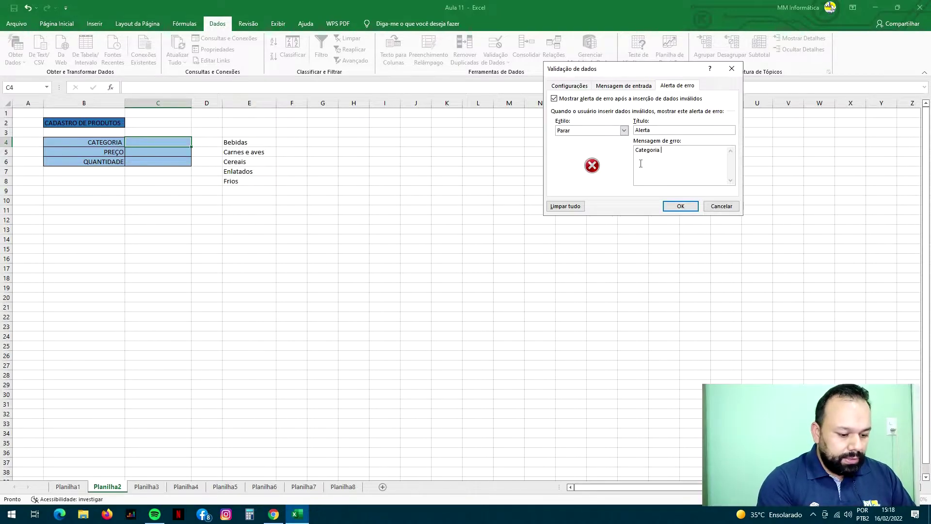
{"action": "type", "text": "istente"}
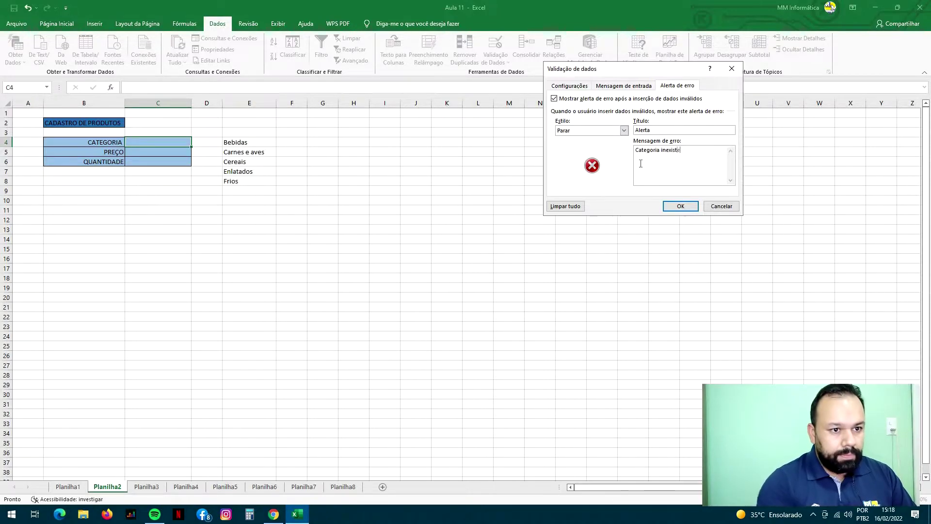
{"action": "left_click", "coordinate": [691, 207]}
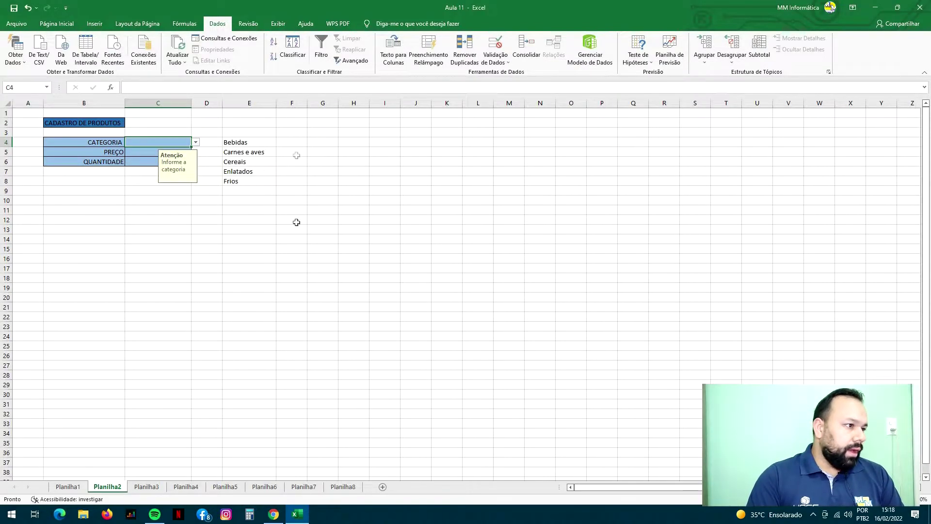
- Test the category list in cell C4 by choosing Bebidas, Cereais and Enlatados one after another
{"action": "left_click", "coordinate": [291, 248]}
{"action": "left_click", "coordinate": [155, 142]}
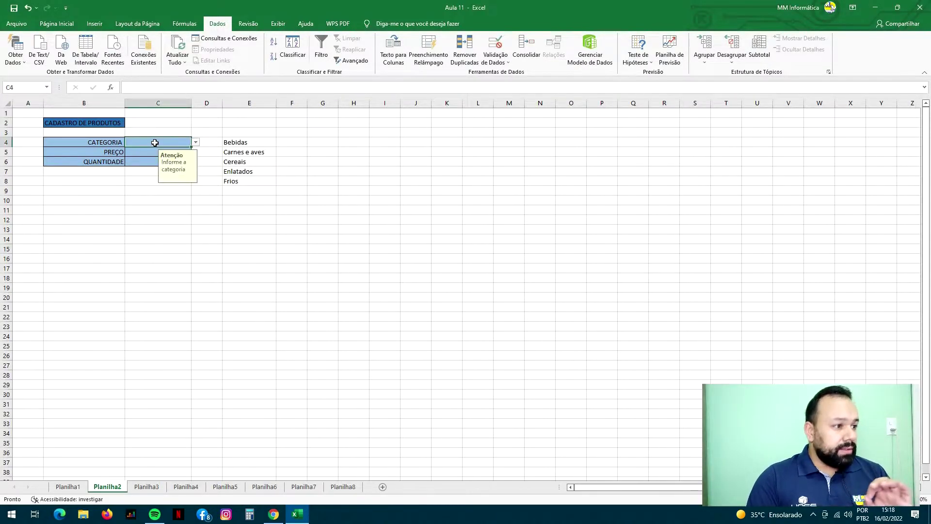
{"action": "left_click", "coordinate": [196, 143]}
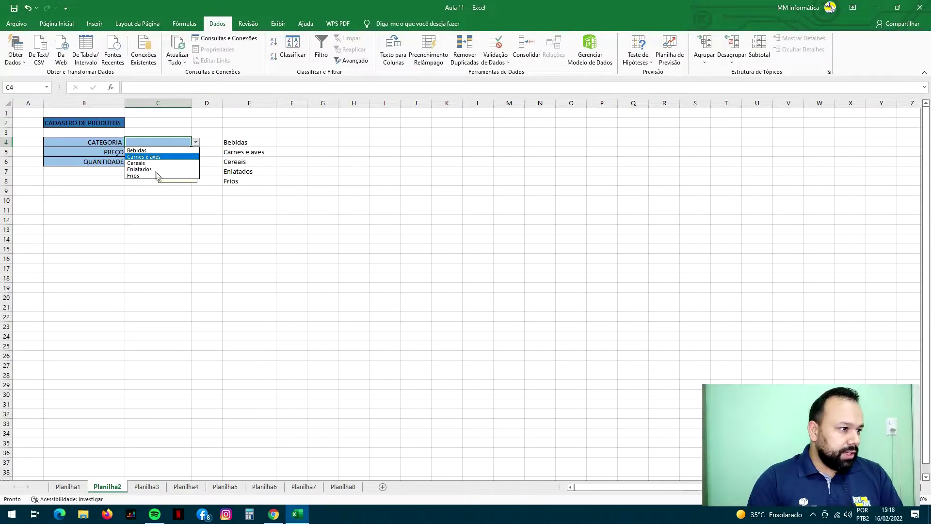
{"action": "left_click", "coordinate": [159, 151]}
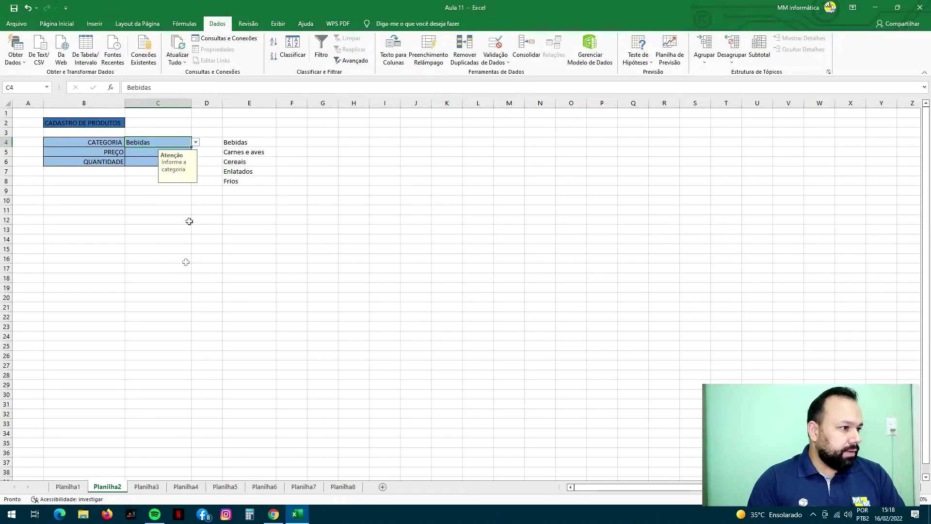
{"action": "left_click", "coordinate": [196, 141]}
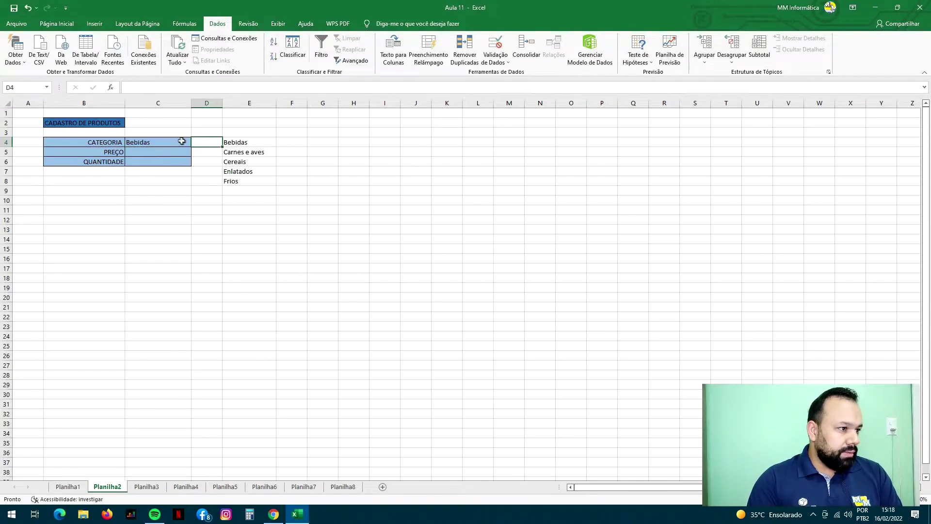
{"action": "left_click", "coordinate": [182, 141]}
{"action": "left_click", "coordinate": [196, 143]}
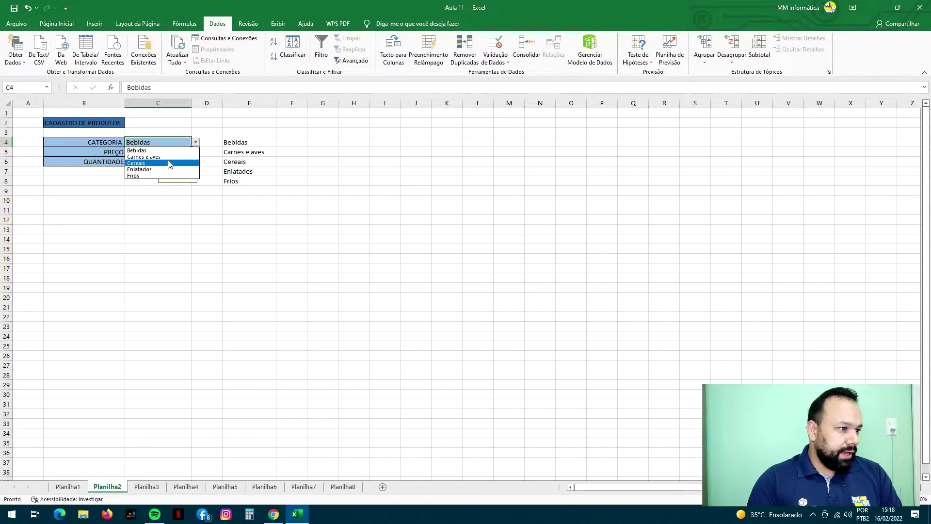
{"action": "left_click", "coordinate": [168, 162]}
{"action": "left_click", "coordinate": [196, 141]}
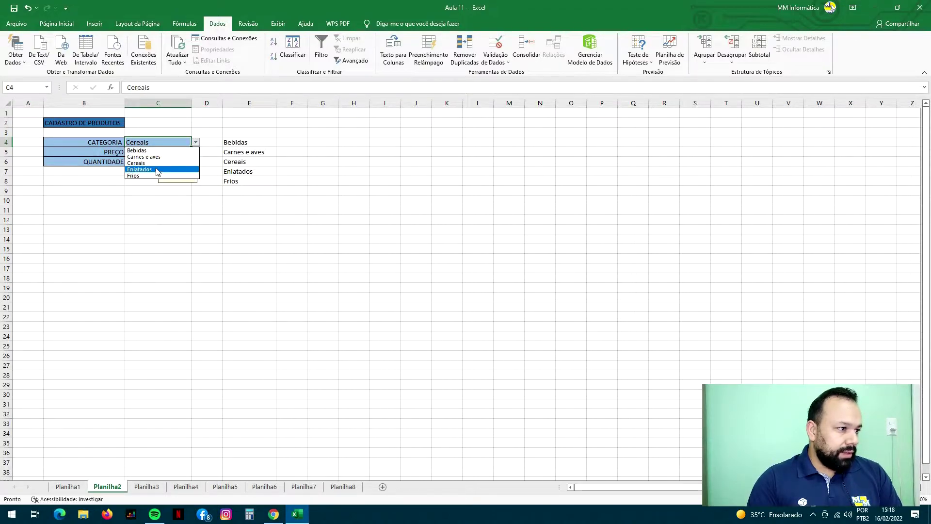
{"action": "left_click", "coordinate": [157, 169]}
{"action": "left_click", "coordinate": [195, 144]}
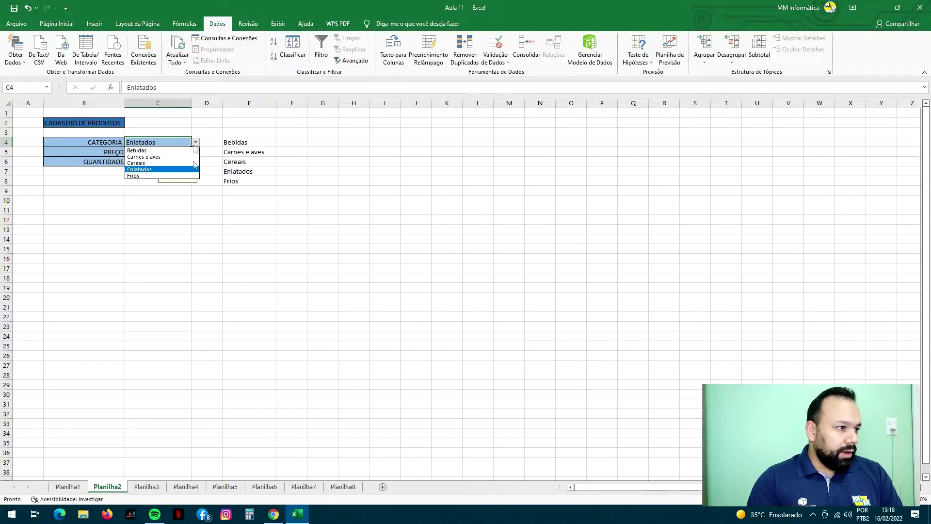
{"action": "left_click", "coordinate": [162, 142]}
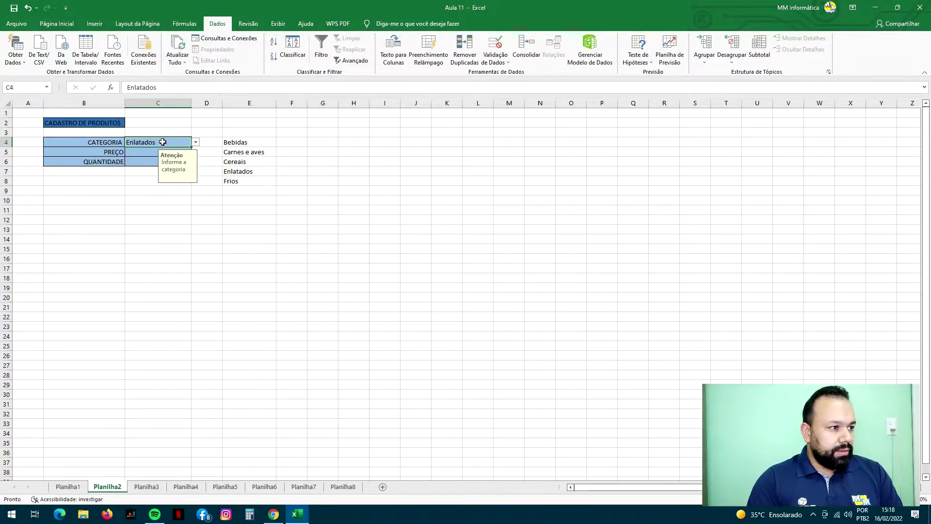
- Clear the chosen category from cell C4 on the product registration sheet
{"action": "double_click", "coordinate": [163, 142]}
{"action": "left_click", "coordinate": [195, 144]}
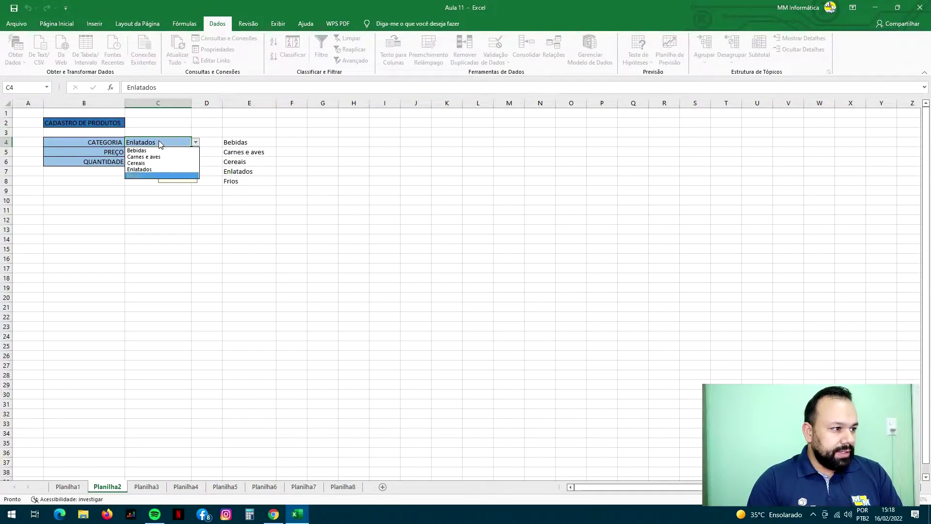
{"action": "left_click", "coordinate": [160, 141]}
{"action": "double_click", "coordinate": [161, 141]}
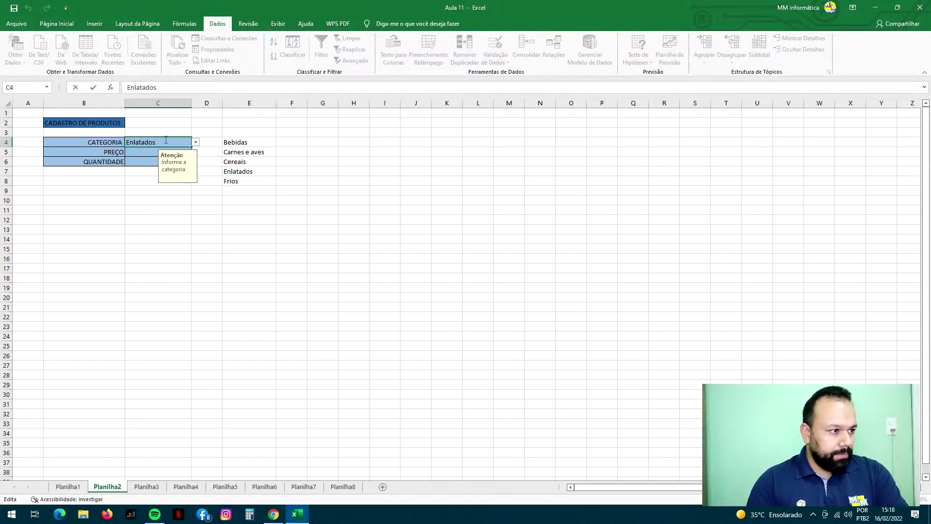
{"action": "key", "text": "BackSpace"}
{"action": "key", "text": "BackSpace"}
{"action": "key", "text": "BackSpace"}
{"action": "key", "text": "BackSpace"}
{"action": "key", "text": "BackSpace"}
{"action": "key", "text": "BackSpace"}
{"action": "key", "text": "BackSpace"}
{"action": "key", "text": "BackSpace"}
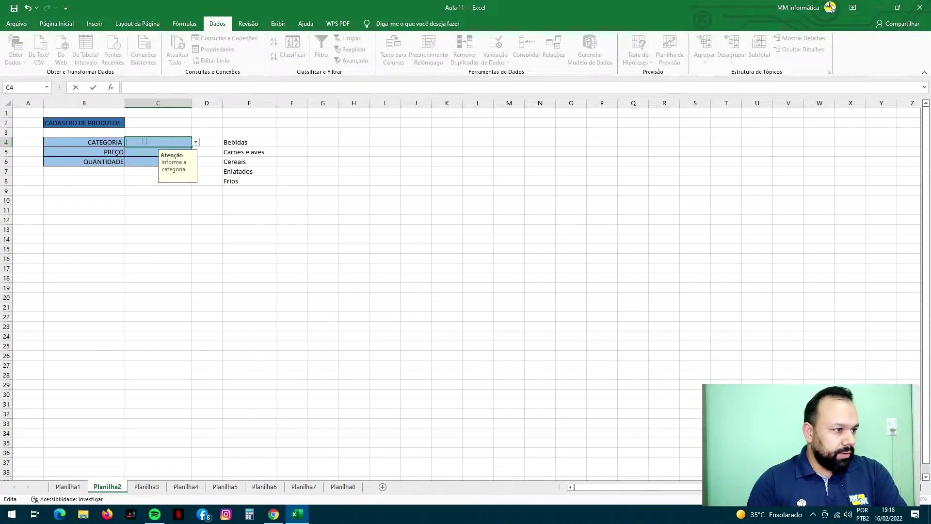
{"action": "left_click", "coordinate": [202, 141]}
{"action": "left_click", "coordinate": [175, 142]}
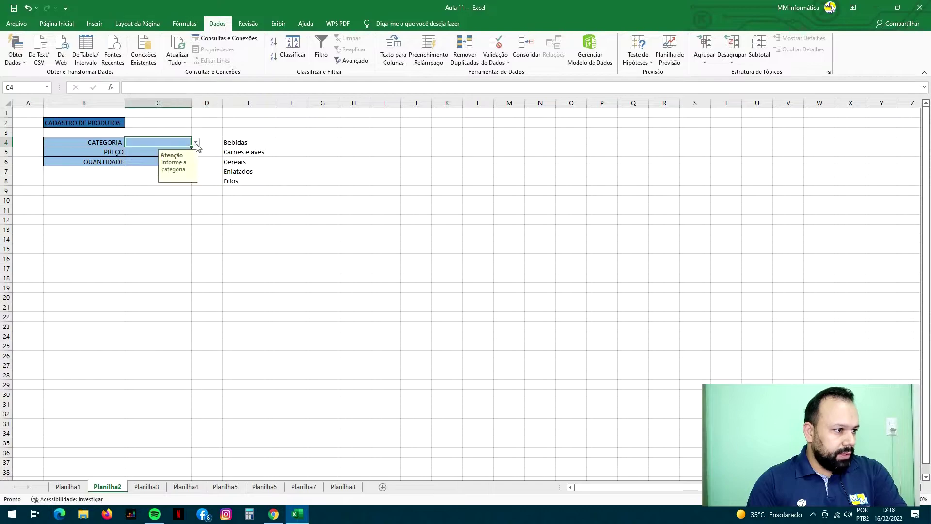
{"action": "left_click", "coordinate": [196, 144]}
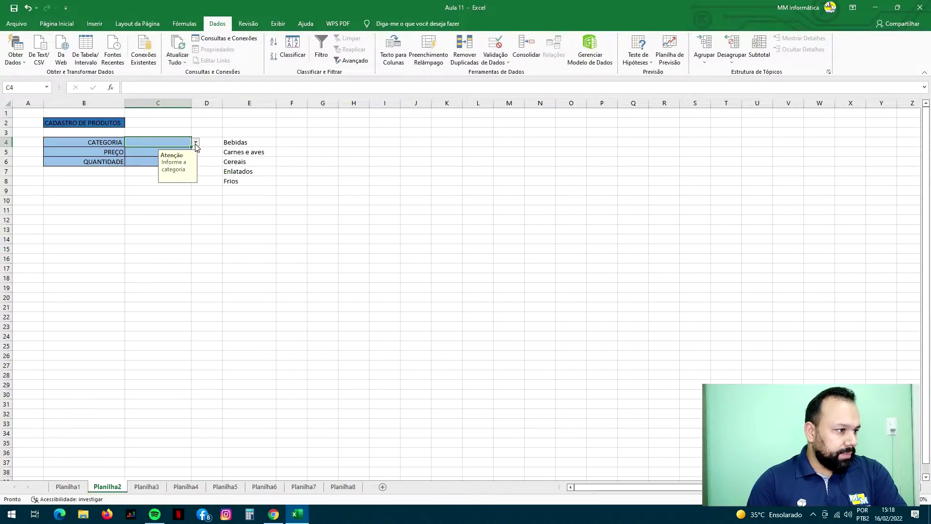
- Try to enter the unlisted category "laticineos" in cell C4 to test the error alert, and cancel the entry
{"action": "left_click", "coordinate": [158, 141]}
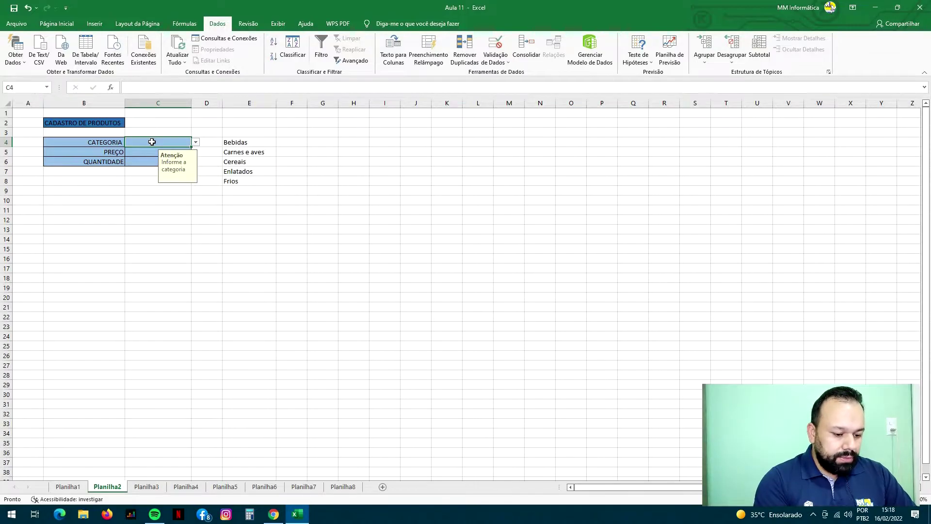
{"action": "type", "text": "latici"}
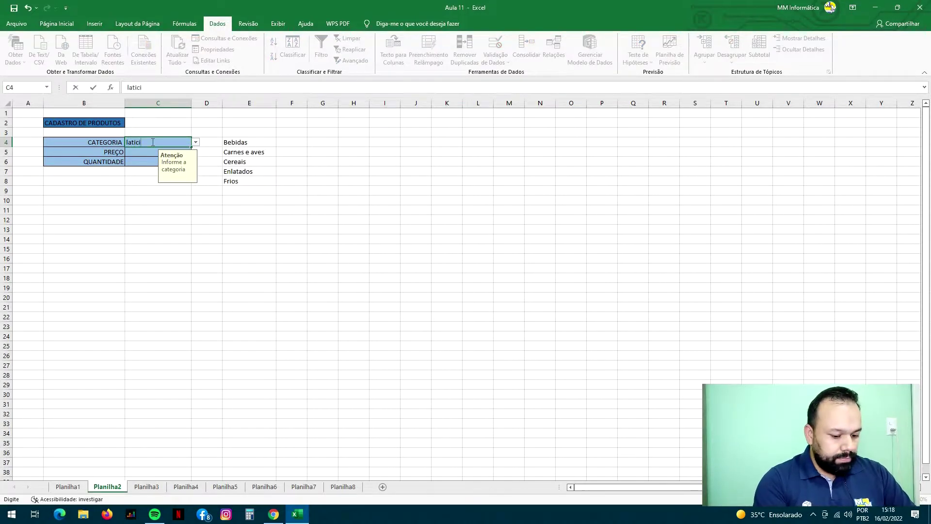
{"action": "type", "text": "neos"}
{"action": "key", "text": "Return"}
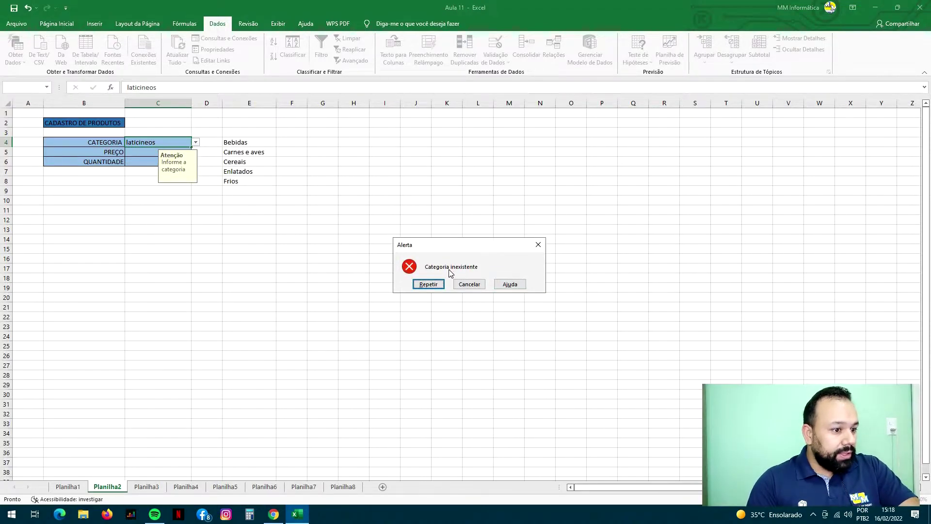
{"action": "left_click", "coordinate": [469, 285]}
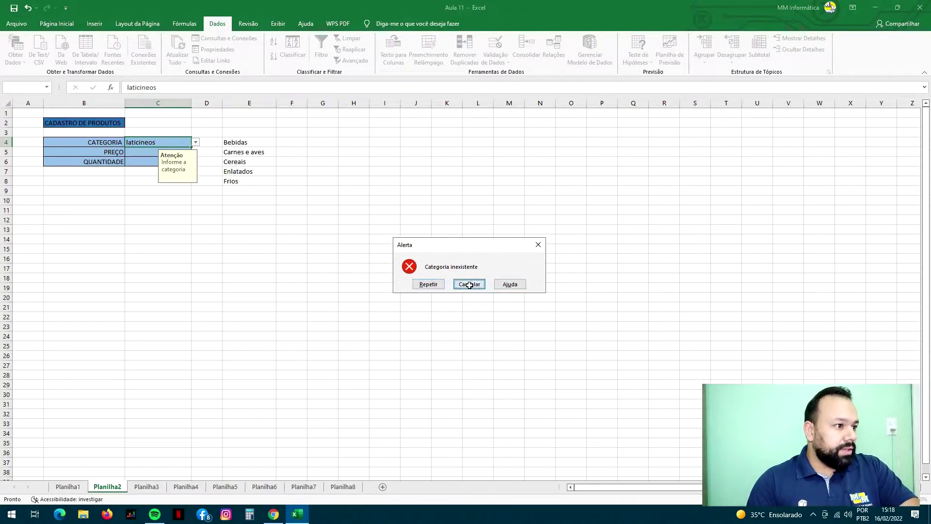
- Review the category options offered in cell C4 and close the list without choosing one
{"action": "left_click", "coordinate": [195, 142]}
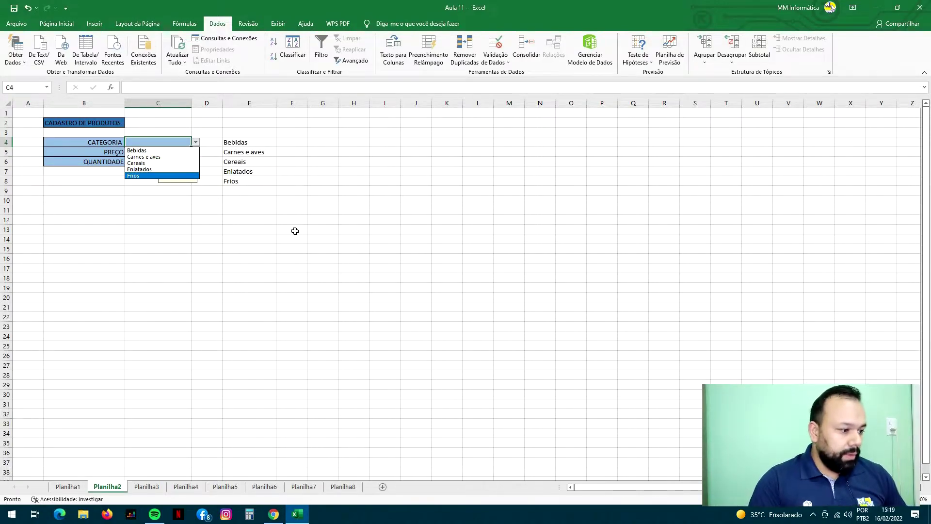
{"action": "key", "text": "Escape"}
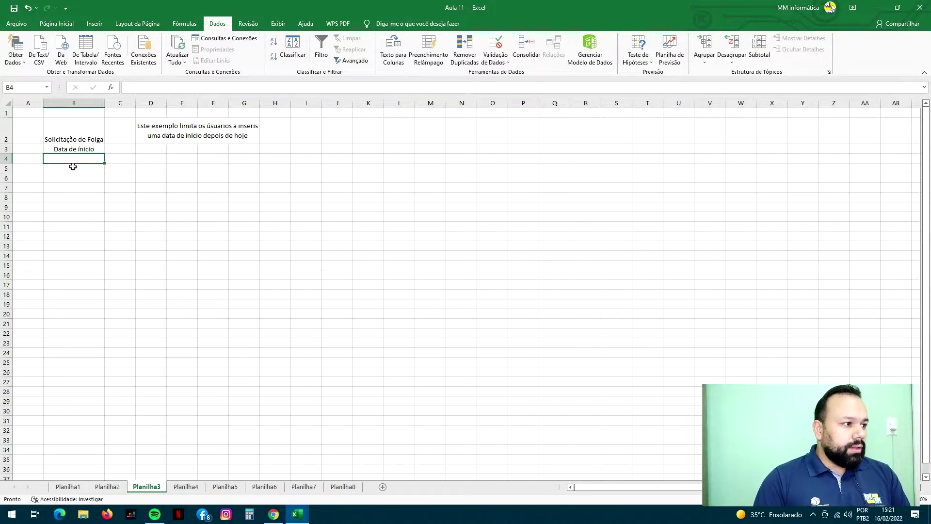
- Apply a validation rule to cell B4 on Planilha3 that allows only dates greater than =hoje()
{"action": "left_click", "coordinate": [492, 56]}
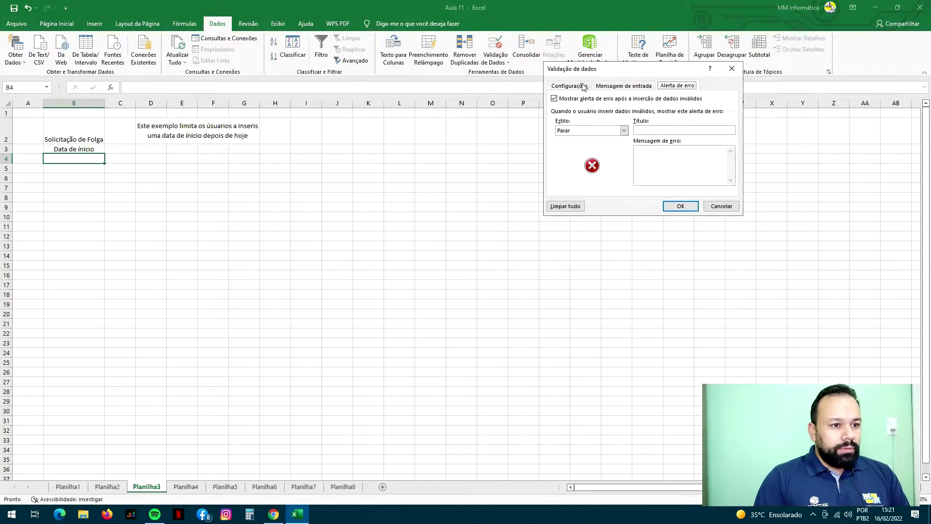
{"action": "left_click", "coordinate": [583, 87]}
{"action": "left_click", "coordinate": [622, 117]}
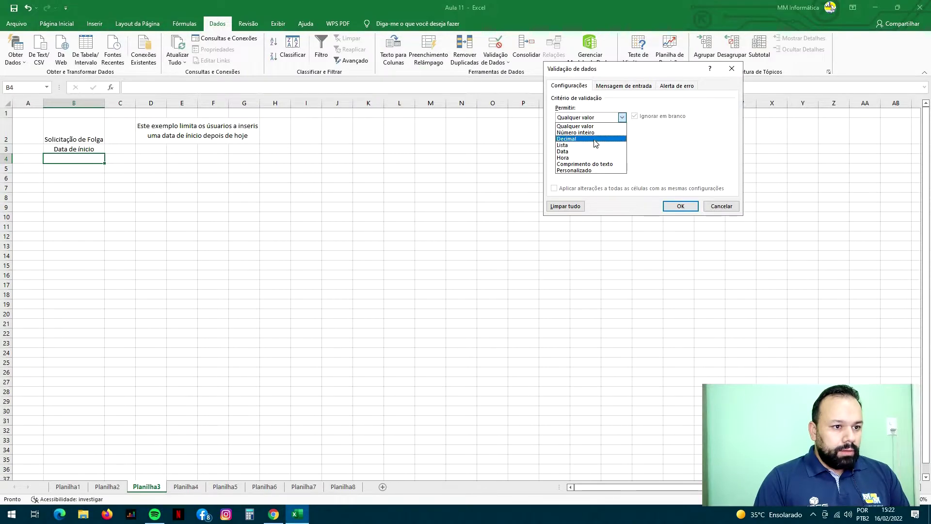
{"action": "left_click", "coordinate": [592, 151]}
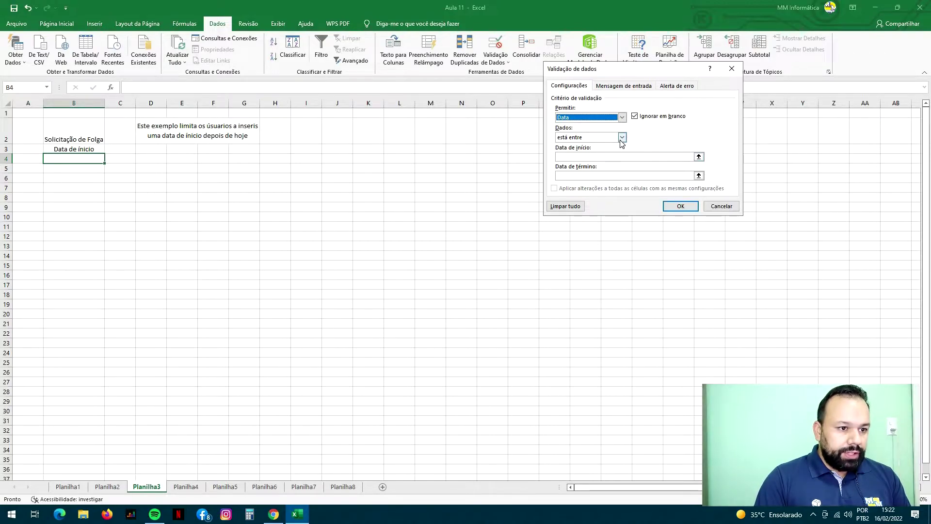
{"action": "left_click", "coordinate": [621, 139]}
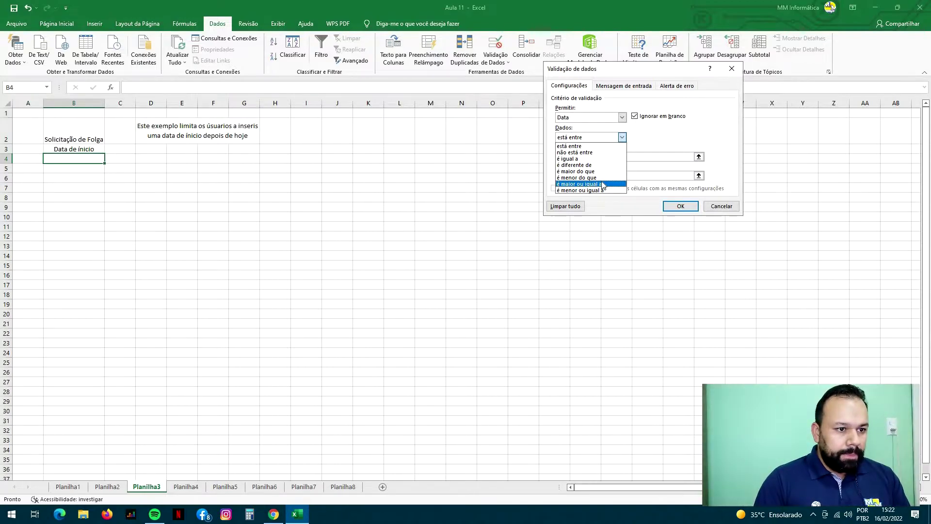
{"action": "left_click", "coordinate": [580, 171]}
{"action": "left_click", "coordinate": [591, 156]}
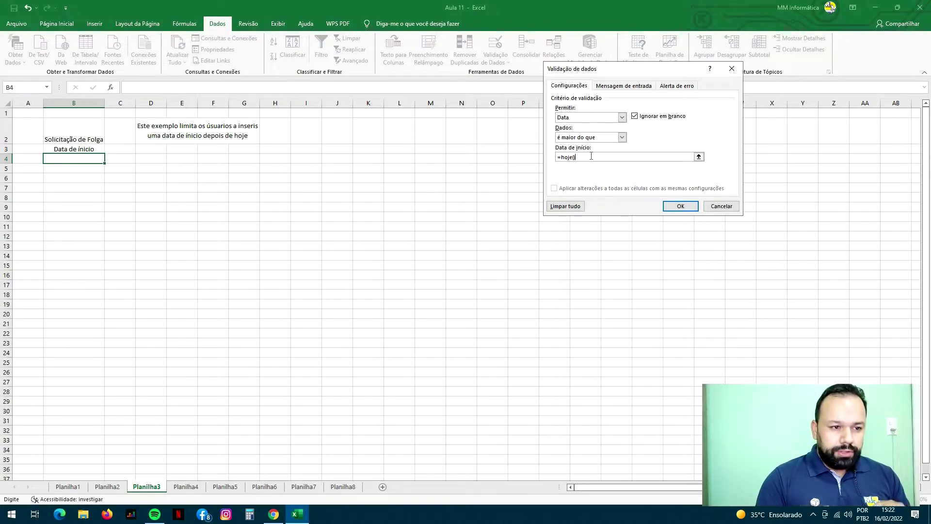
{"action": "left_click", "coordinate": [679, 207]}
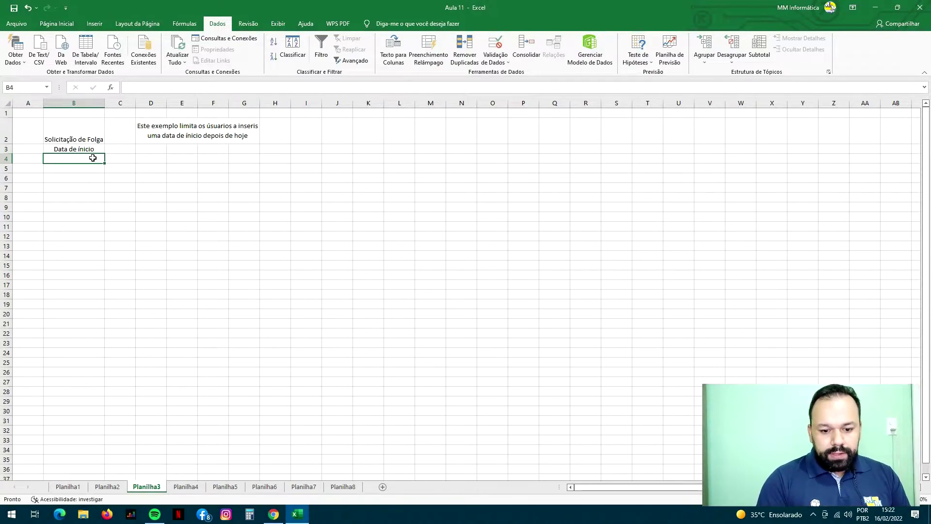
- Enter the start date 17/02/2022 in cell B4 to test the date rule
{"action": "type", "text": "17/02/"}
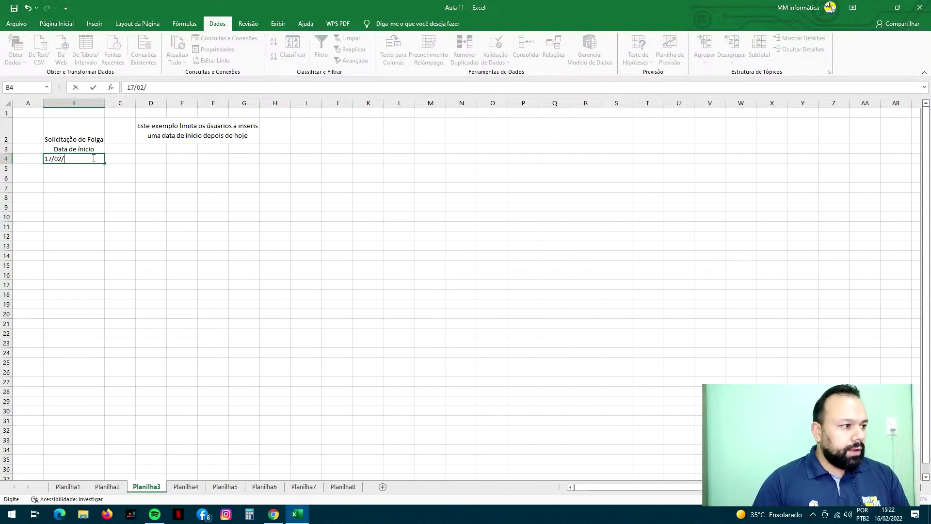
{"action": "type", "text": "2022"}
{"action": "key", "text": "Return"}
- Try to replace the start date in cell B4 with 15/02/22 to test the date rule, and cancel the entry
{"action": "left_click", "coordinate": [78, 158]}
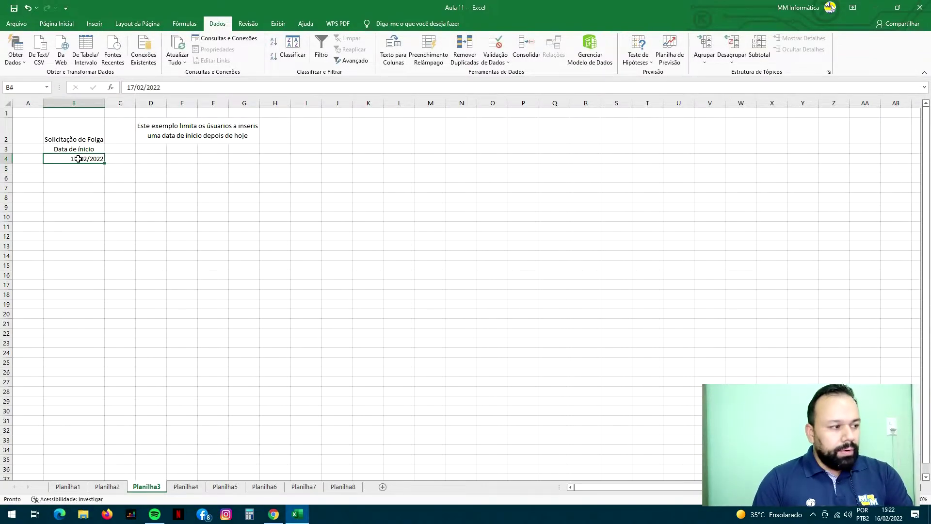
{"action": "key", "text": "BackSpace"}
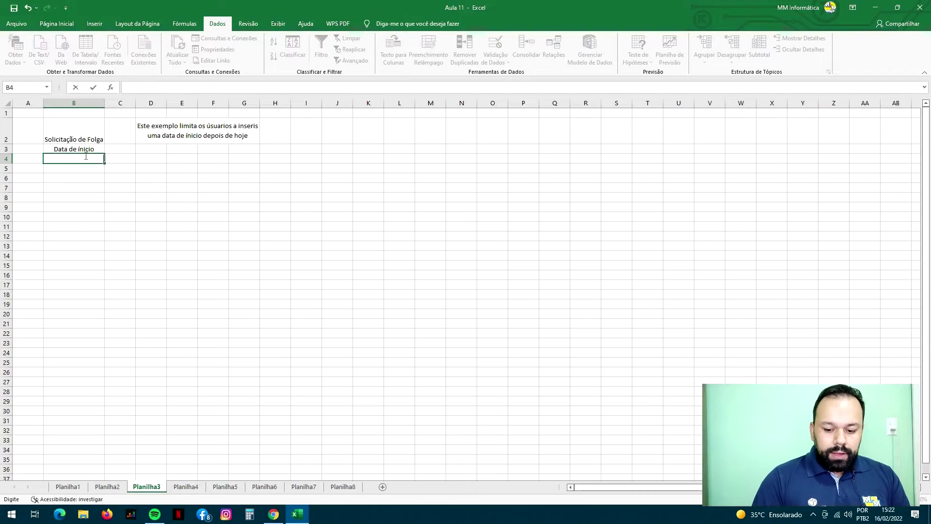
{"action": "type", "text": "15/"}
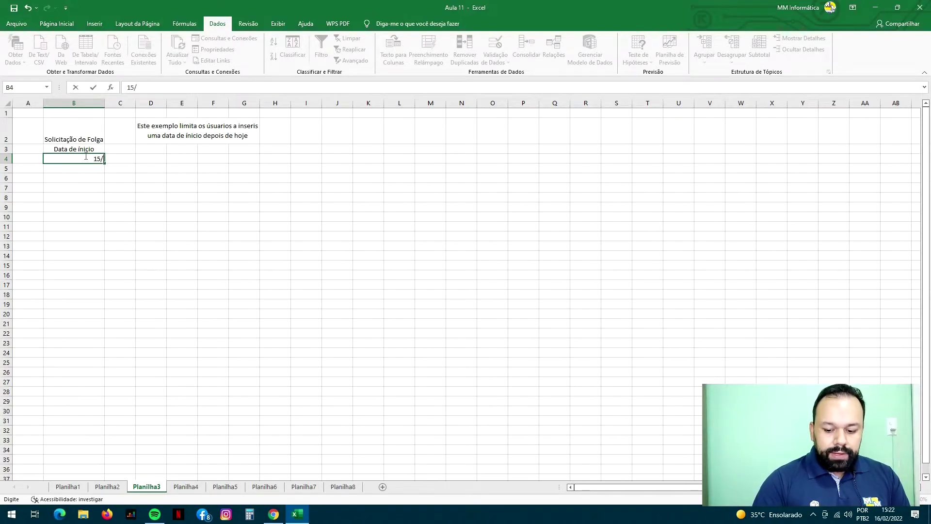
{"action": "type", "text": "02/22"}
{"action": "key", "text": "Return"}
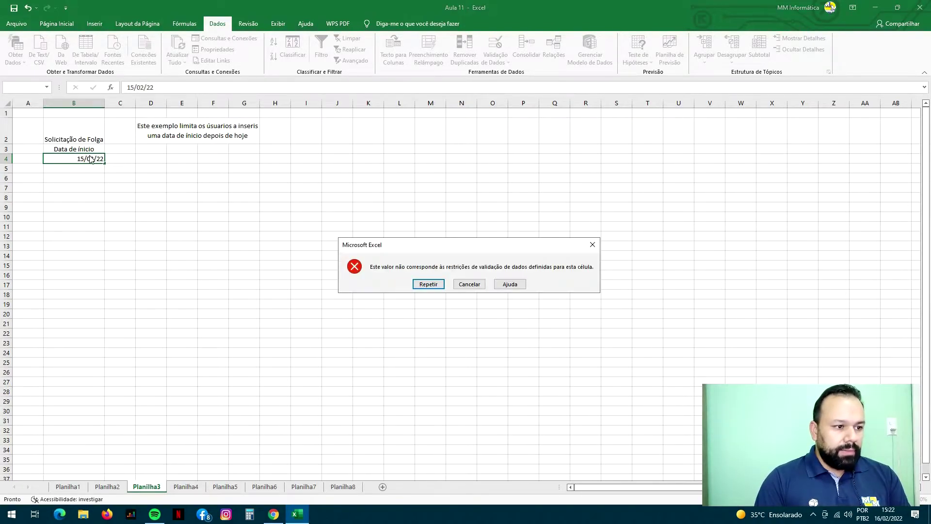
{"action": "left_click", "coordinate": [469, 284]}
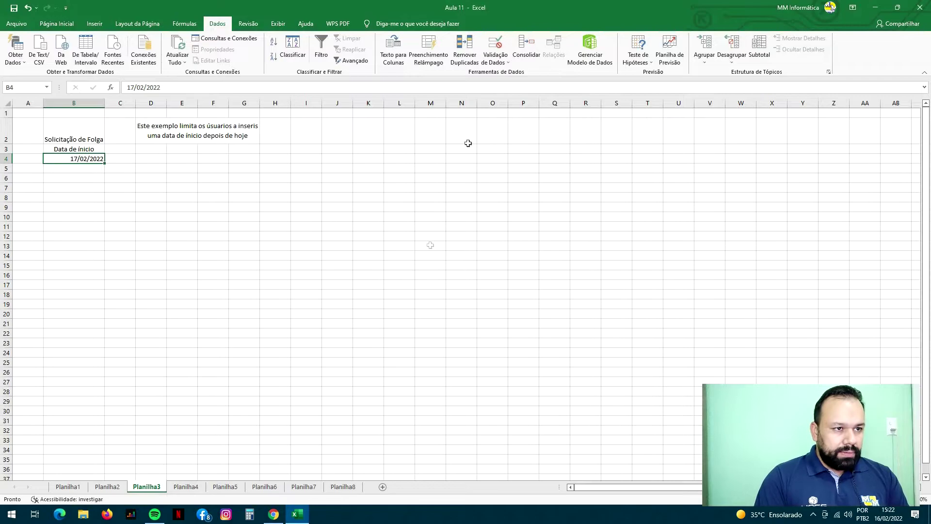
- Examine the input message and error alert options of cell B4's date validation, and close them without changes
{"action": "left_click", "coordinate": [500, 49]}
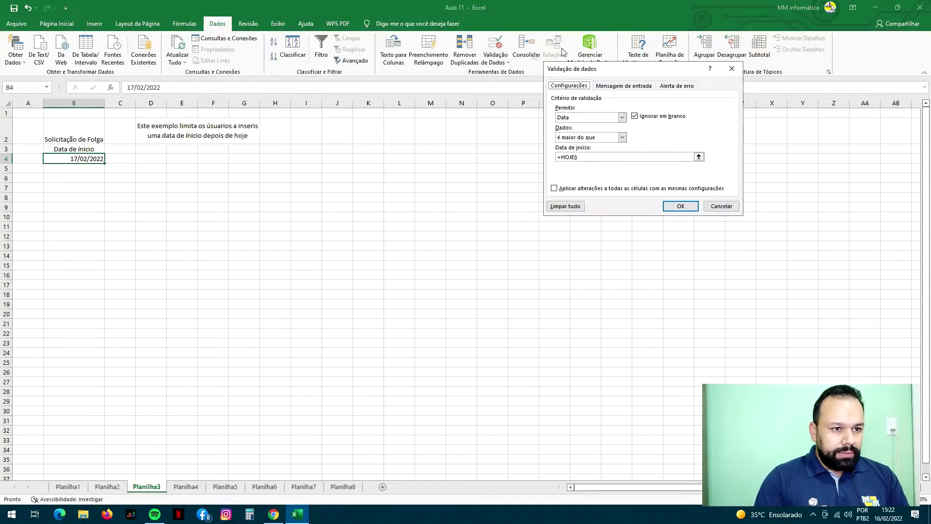
{"action": "left_click", "coordinate": [606, 88]}
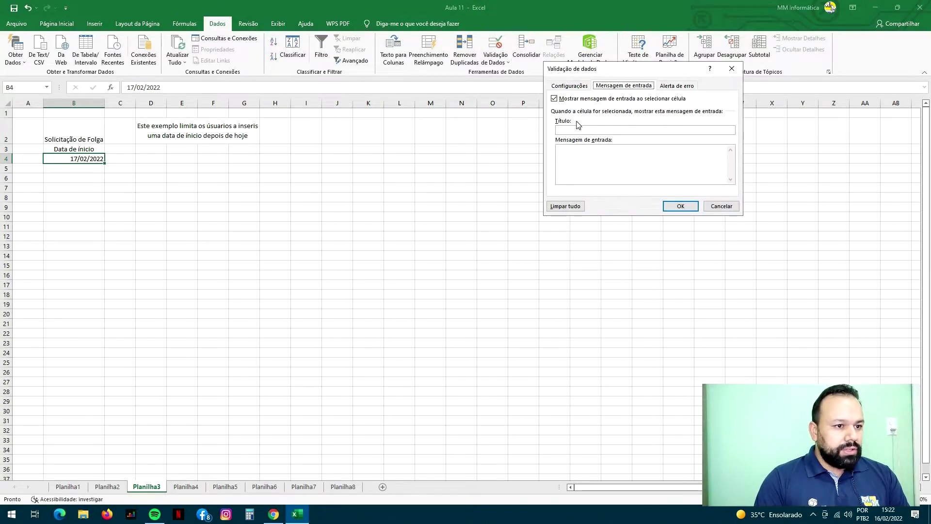
{"action": "left_click", "coordinate": [574, 130]}
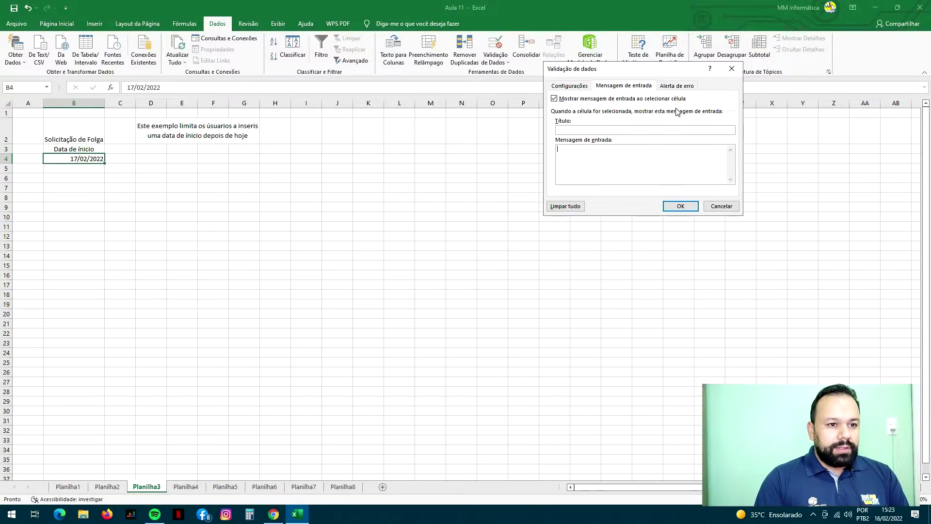
{"action": "left_click", "coordinate": [671, 87]}
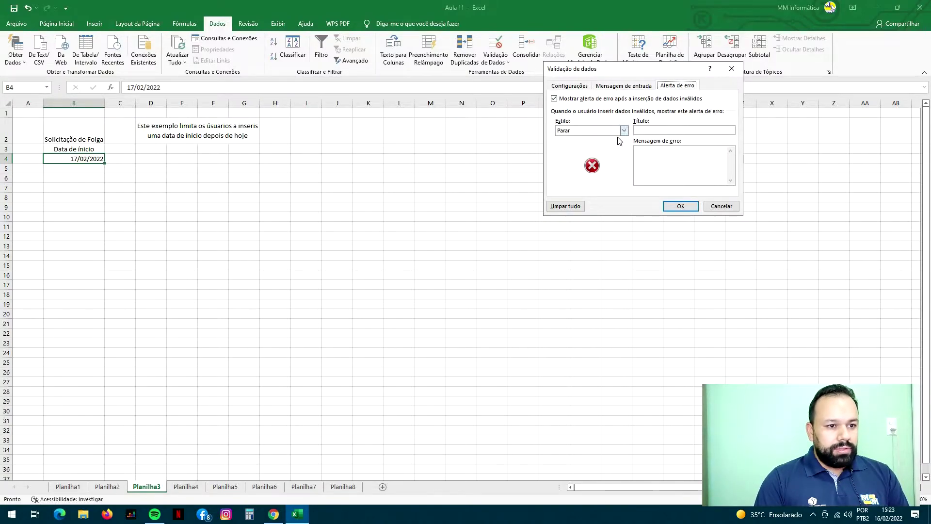
{"action": "left_click", "coordinate": [645, 130]}
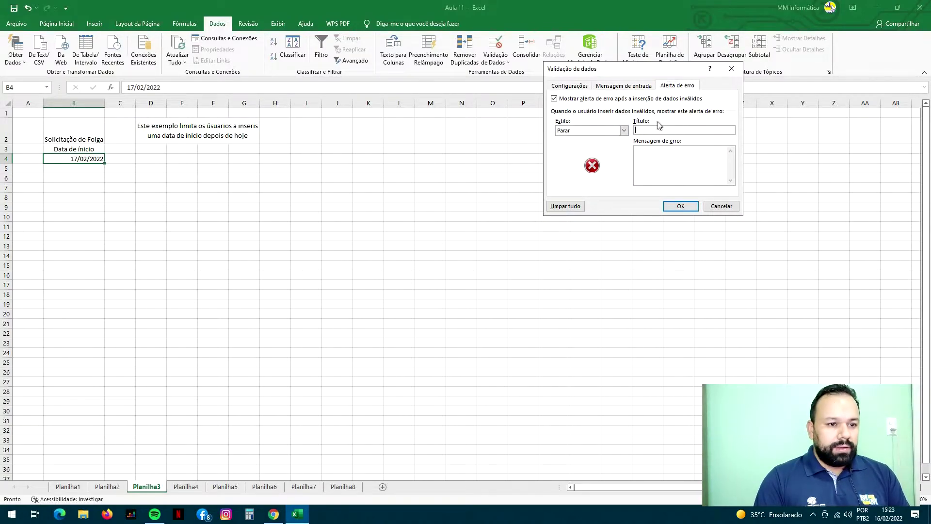
{"action": "left_click", "coordinate": [660, 178]}
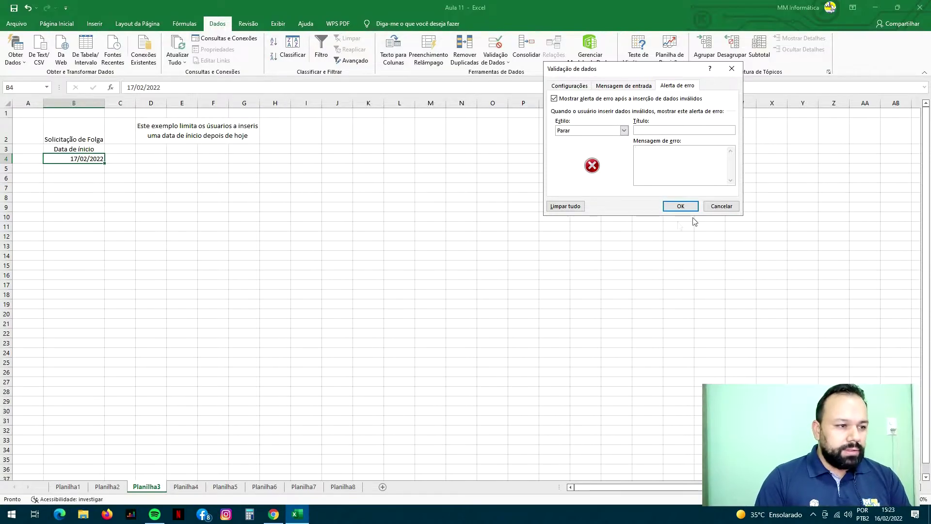
{"action": "left_click", "coordinate": [721, 207]}
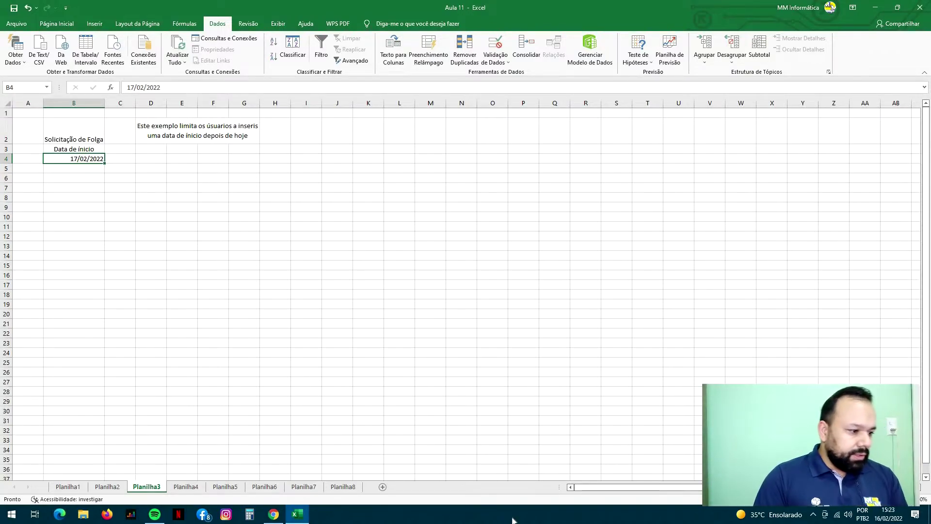
- On Planilha4, set the validation criteria for the CÓDIGO cells A4:A10 to whole numbers between 1 and 60
{"action": "left_click", "coordinate": [191, 486]}
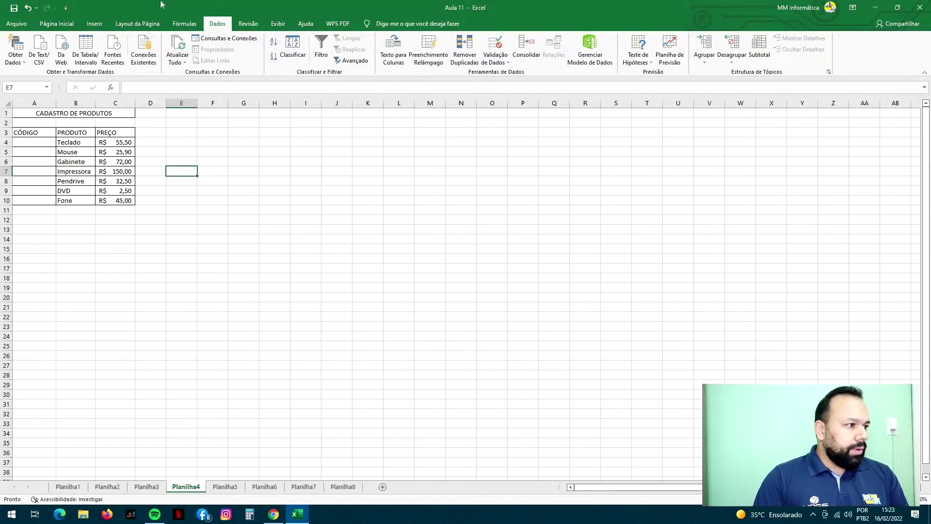
{"action": "left_click", "coordinate": [39, 143]}
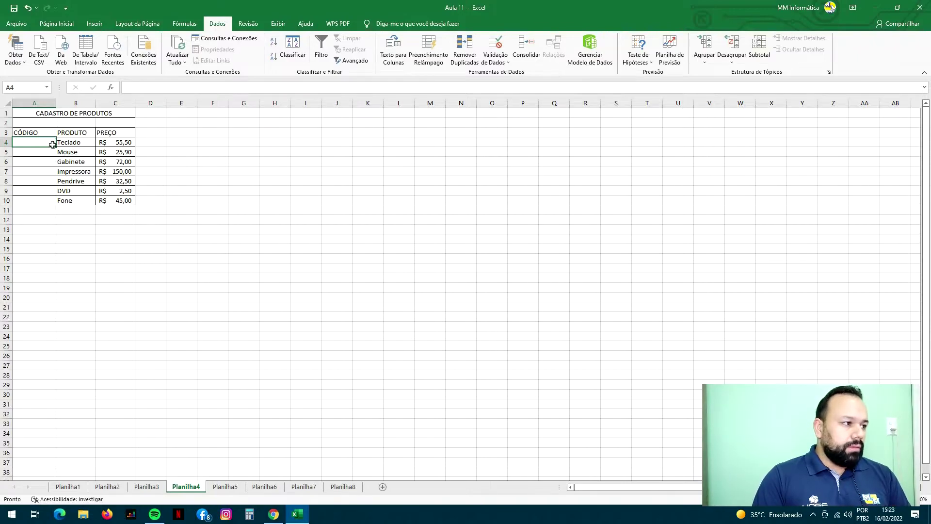
{"action": "left_click_drag", "start_coordinate": [45, 140], "coordinate": [45, 202]}
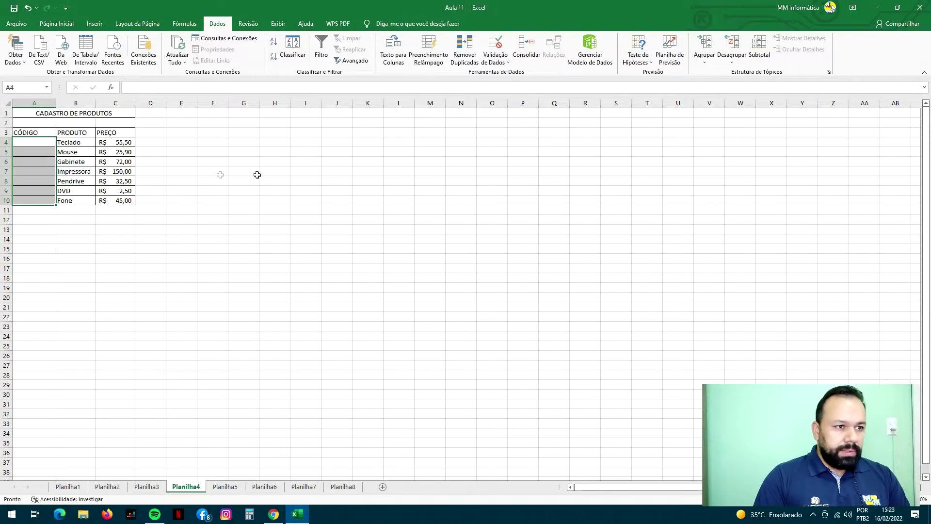
{"action": "left_click", "coordinate": [494, 47]}
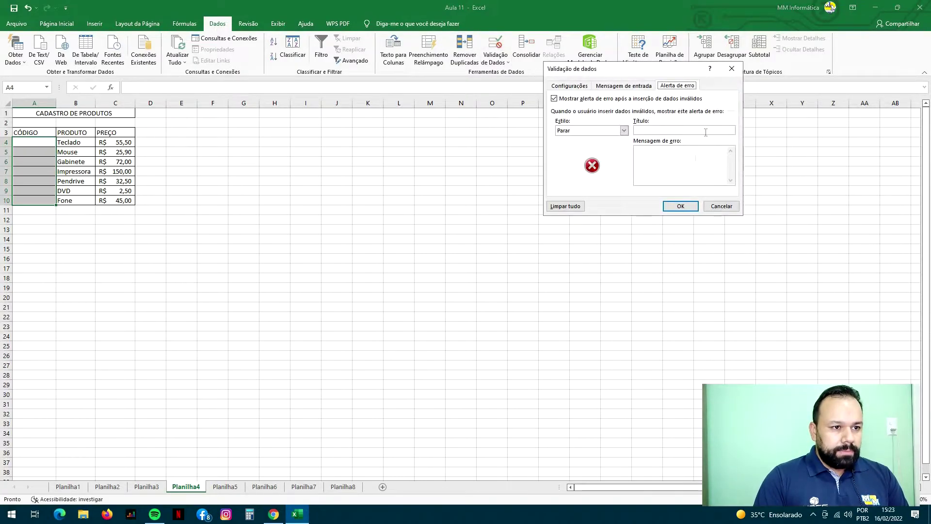
{"action": "left_click", "coordinate": [568, 86]}
{"action": "left_click", "coordinate": [621, 117]}
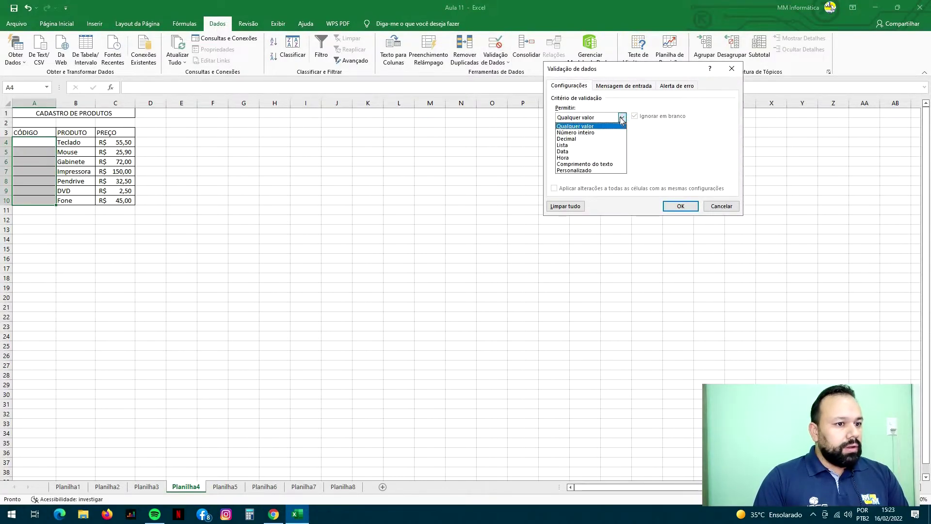
{"action": "left_click", "coordinate": [585, 133]}
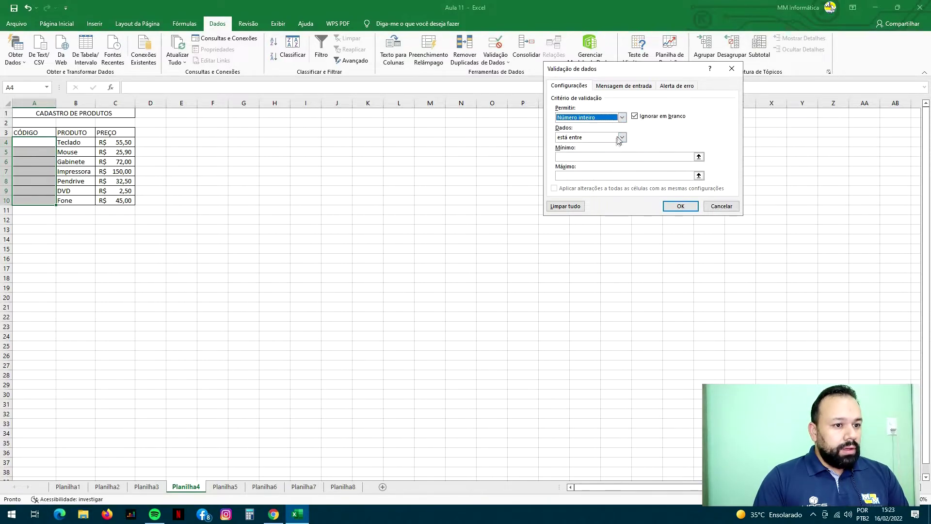
{"action": "left_click", "coordinate": [598, 156]}
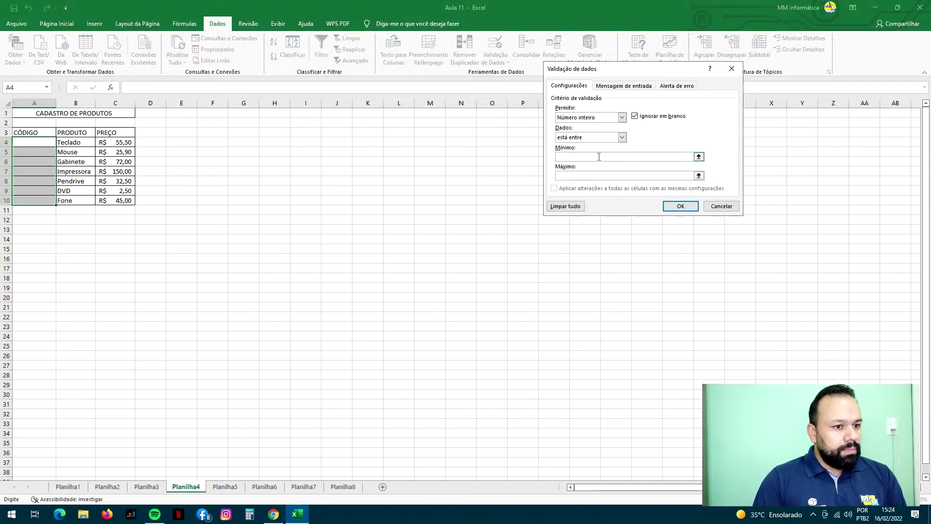
{"action": "type", "text": "1"}
{"action": "left_click", "coordinate": [583, 176]}
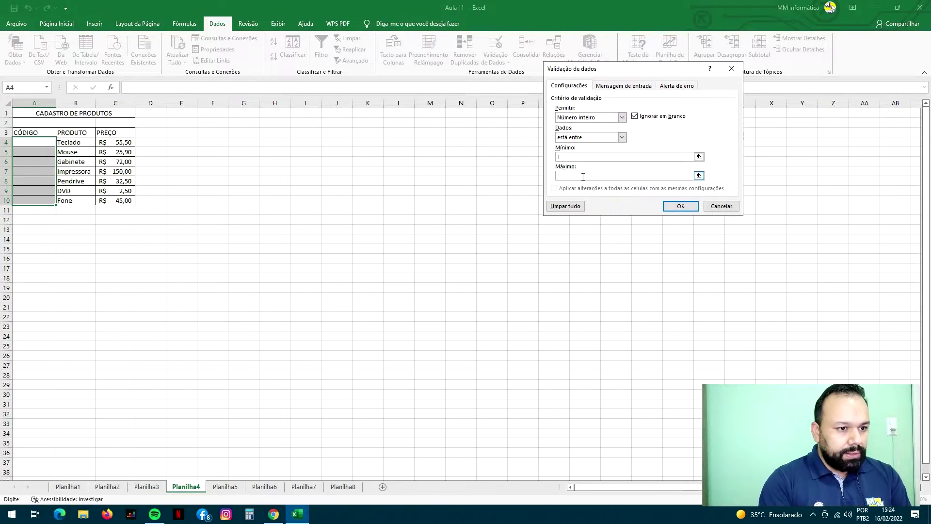
{"action": "type", "text": "60"}
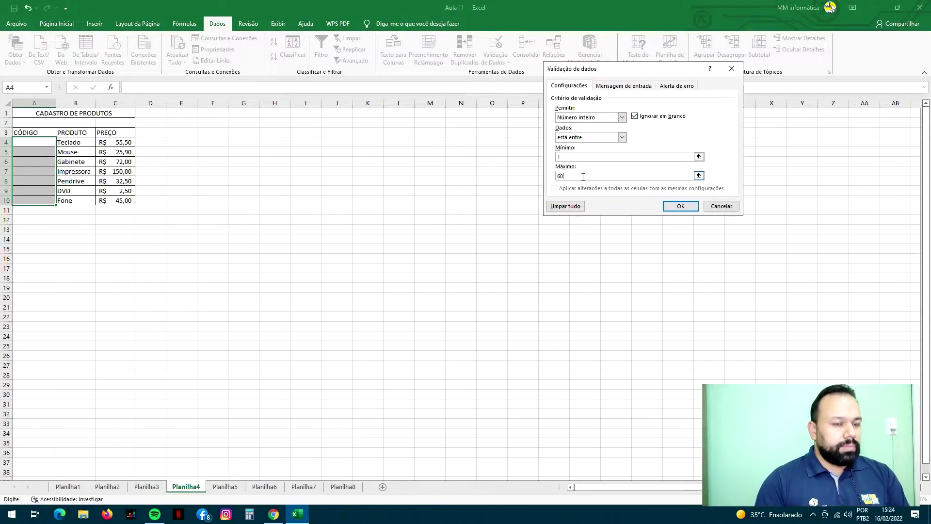
- Examine the input message and error alert options for the CÓDIGO cells, and return to the validation criteria
{"action": "left_click", "coordinate": [619, 92]}
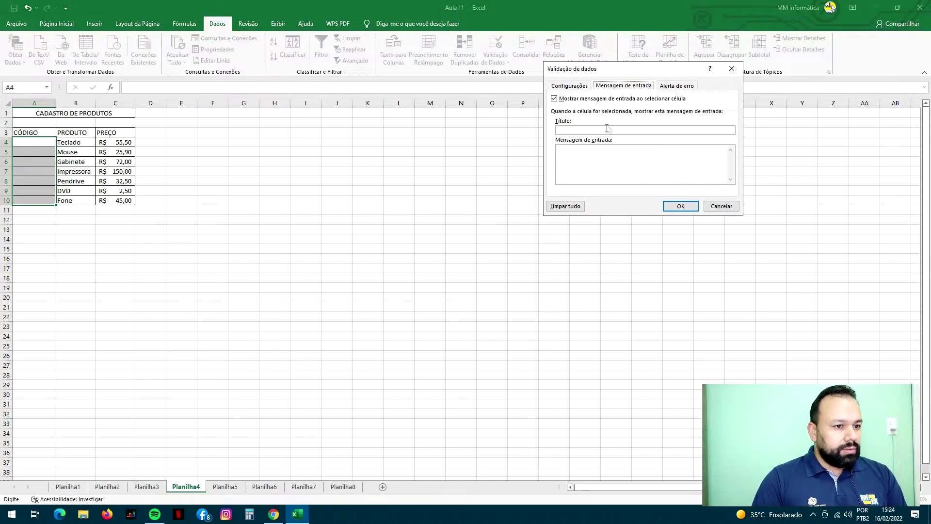
{"action": "left_click", "coordinate": [608, 159]}
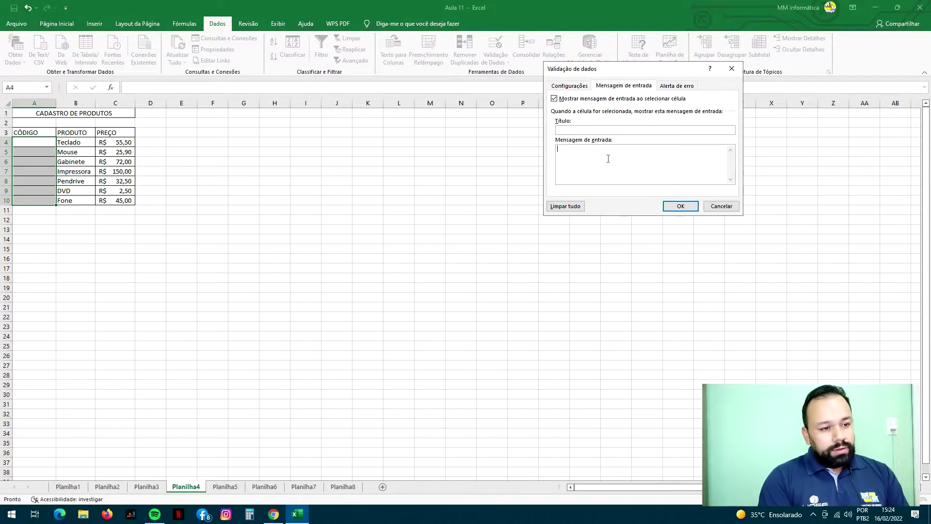
{"action": "left_click", "coordinate": [686, 85]}
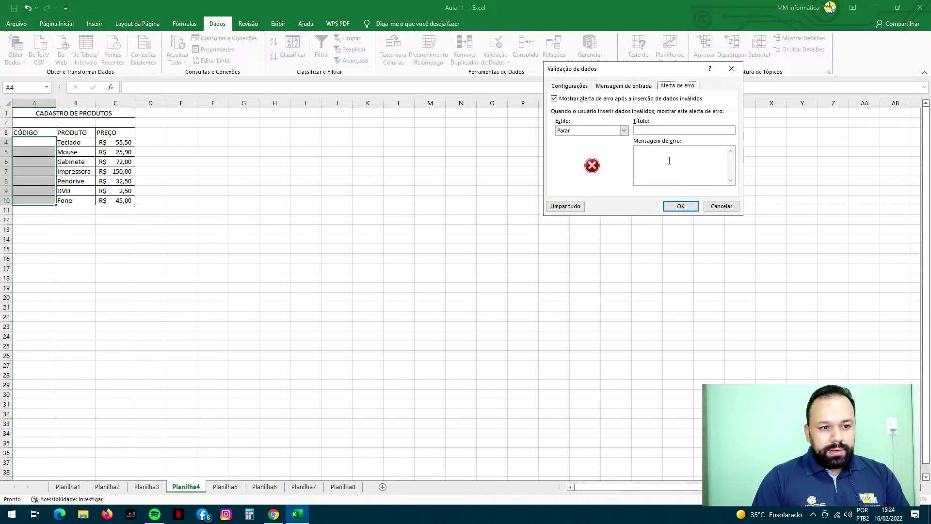
{"action": "left_click", "coordinate": [669, 161]}
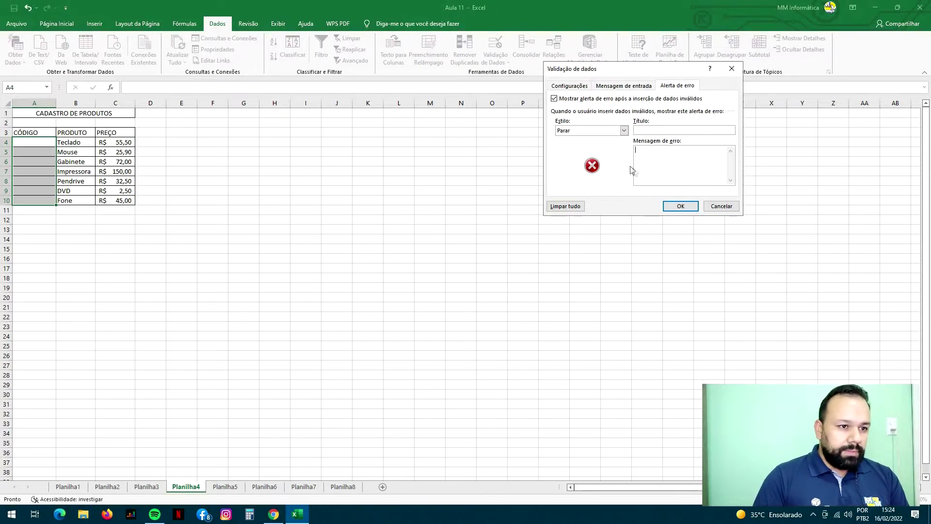
{"action": "left_click", "coordinate": [570, 86]}
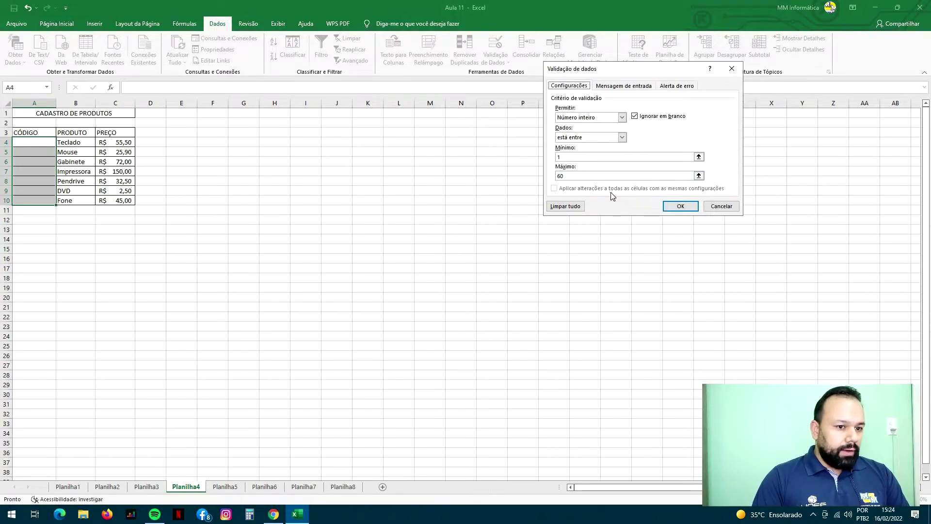
- Apply the whole-number rule to the CÓDIGO cells, and enter code 2 in A4 and 50 in A5
{"action": "left_click", "coordinate": [680, 205]}
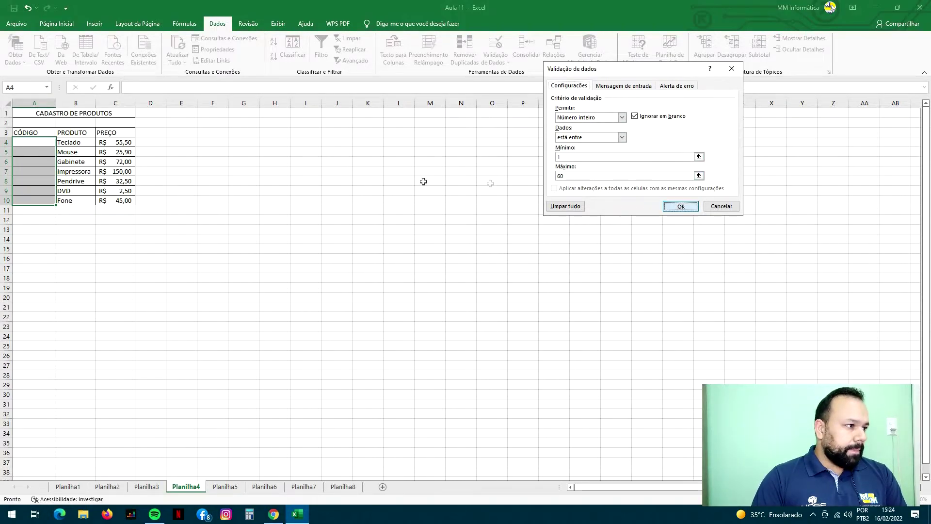
{"action": "left_click", "coordinate": [51, 144]}
{"action": "key", "text": "Return"}
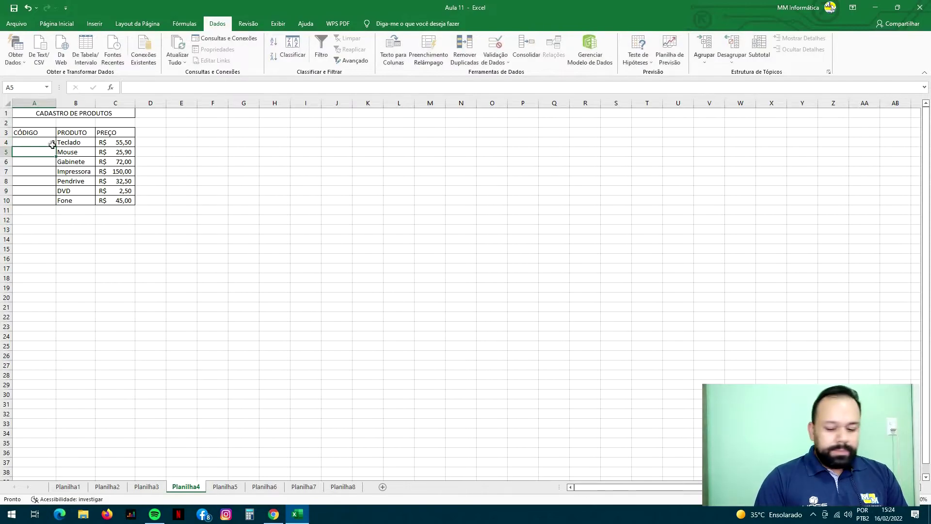
{"action": "type", "text": "50"}
{"action": "key", "text": "Return"}
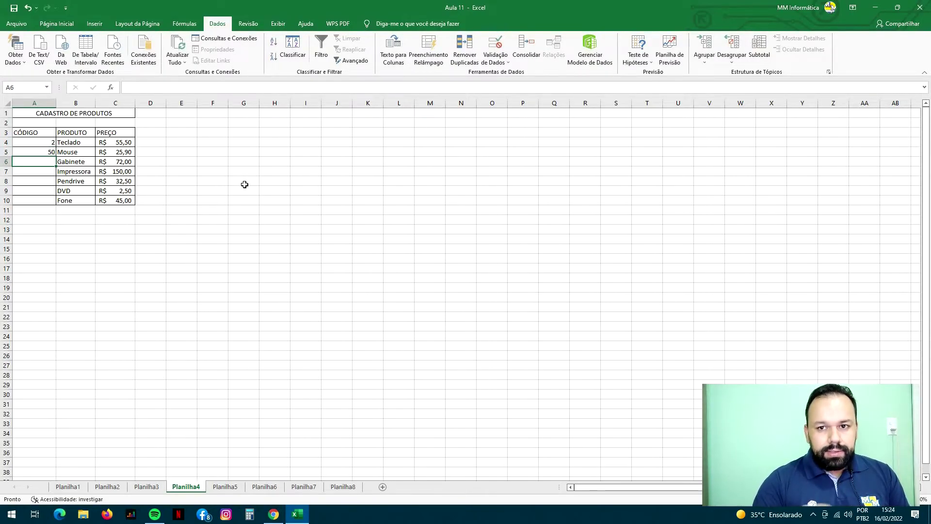
- Try to enter code 65 in cell A6 to test the whole-number rule, and cancel the entry
{"action": "type", "text": "65"}
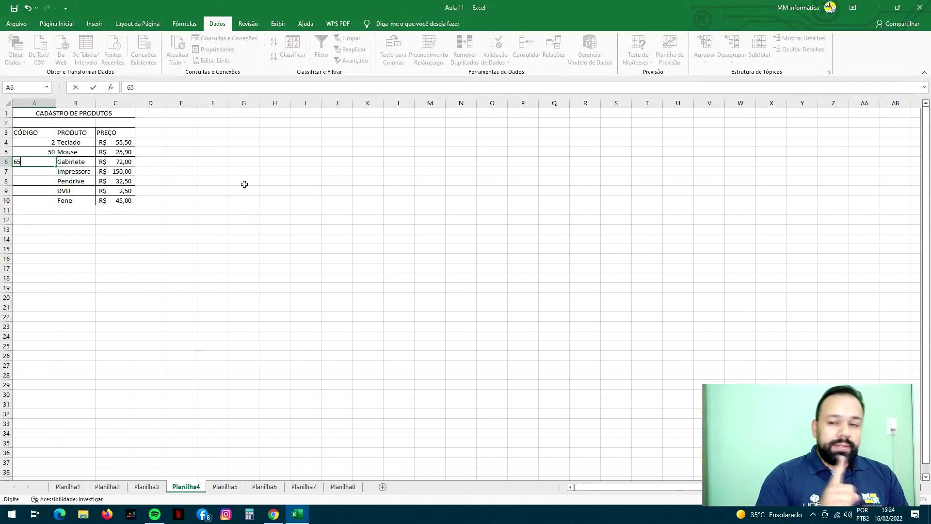
{"action": "key", "text": "Return"}
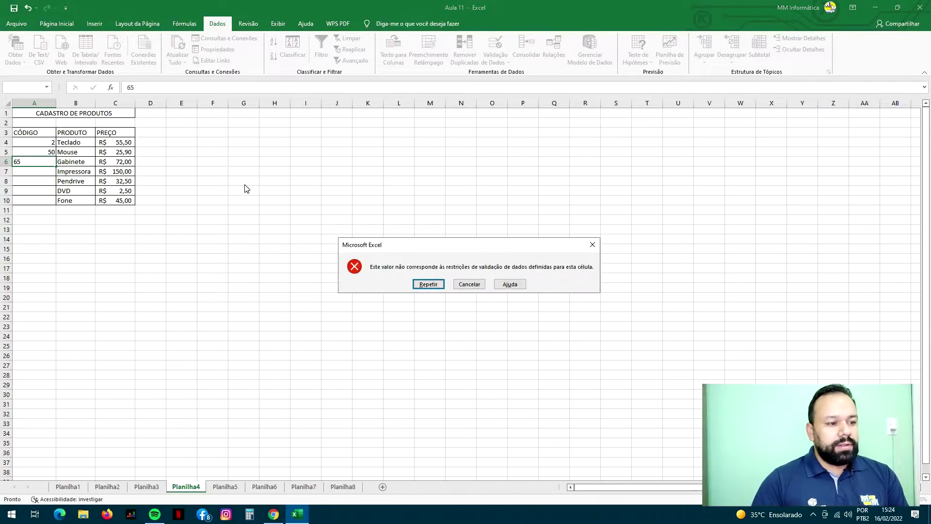
{"action": "left_click", "coordinate": [469, 284]}
- On Planilha5, set the validation criteria for the Data da Consulta cells A4:A9 to dates between 01/10/2017 and 30/10/2017
{"action": "left_click", "coordinate": [225, 486]}
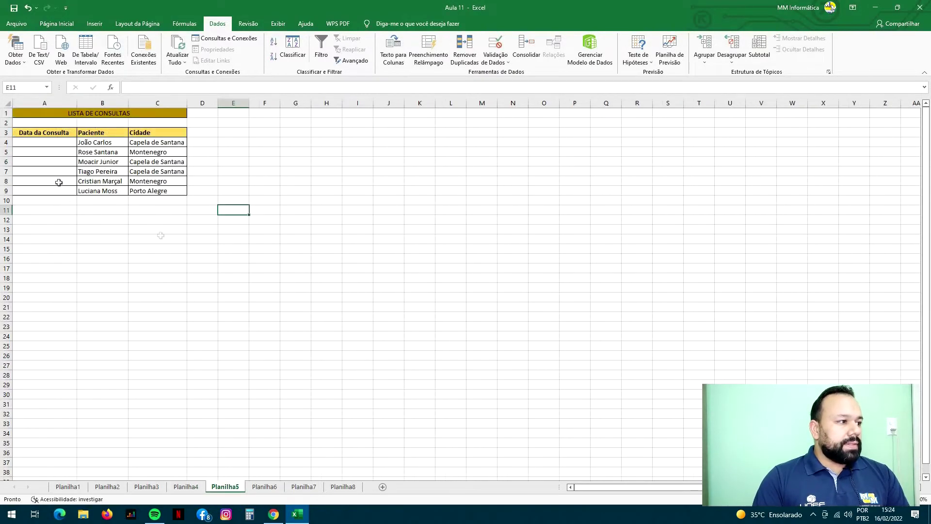
{"action": "left_click", "coordinate": [43, 150]}
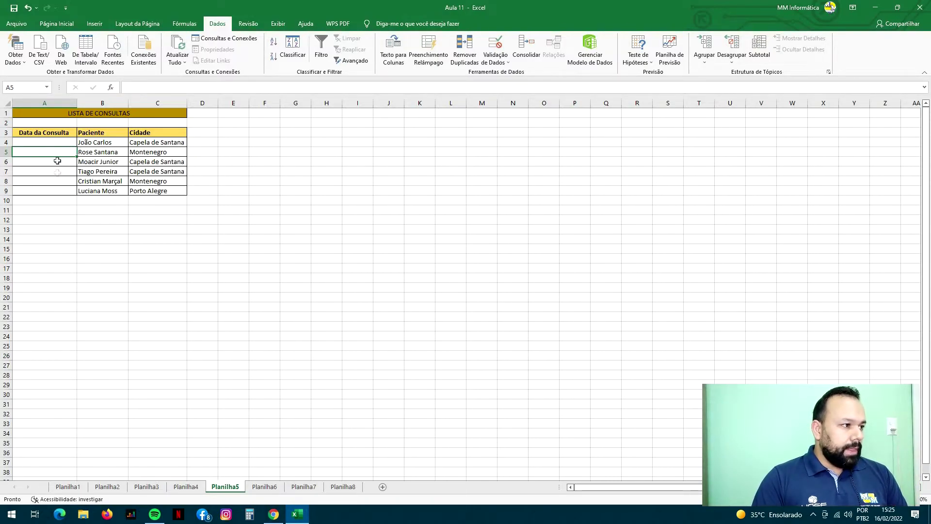
{"action": "left_click_drag", "start_coordinate": [57, 142], "coordinate": [61, 192]}
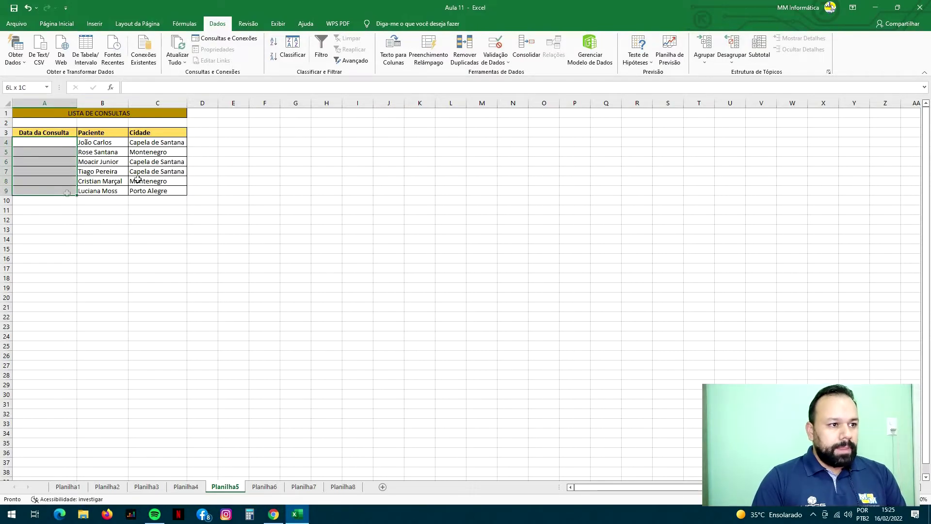
{"action": "left_click", "coordinate": [496, 49]}
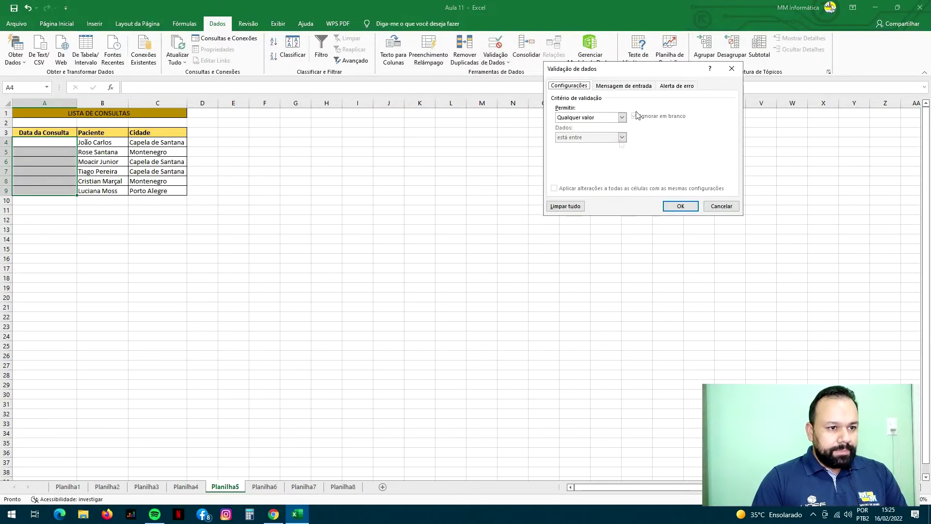
{"action": "left_click", "coordinate": [623, 118]}
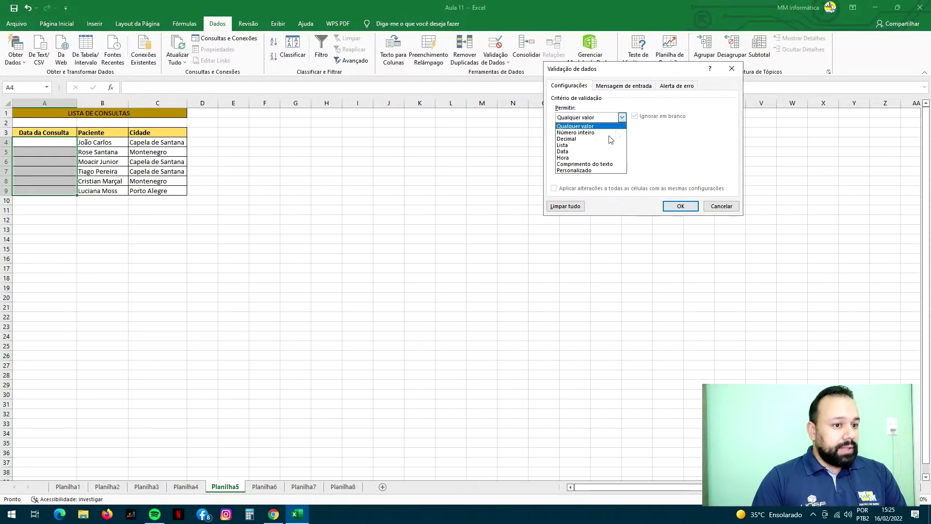
{"action": "left_click", "coordinate": [580, 152]}
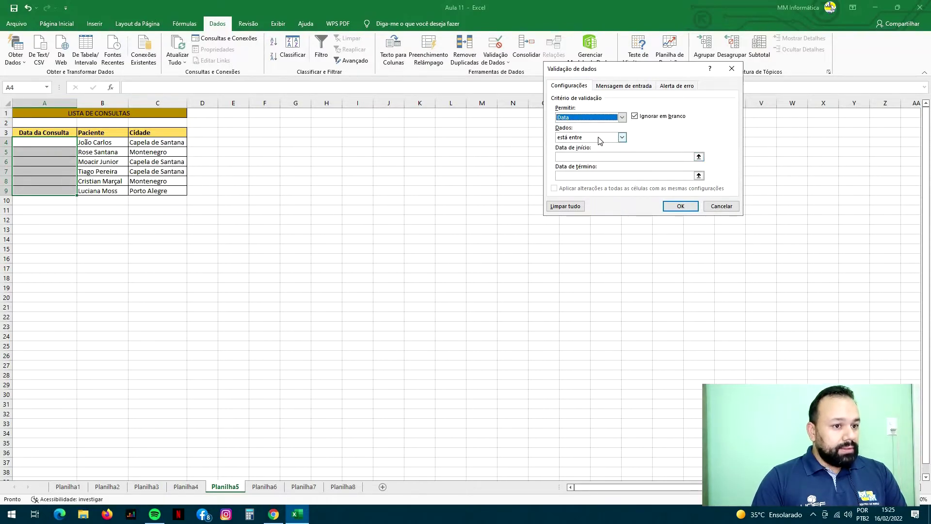
{"action": "left_click", "coordinate": [599, 159]}
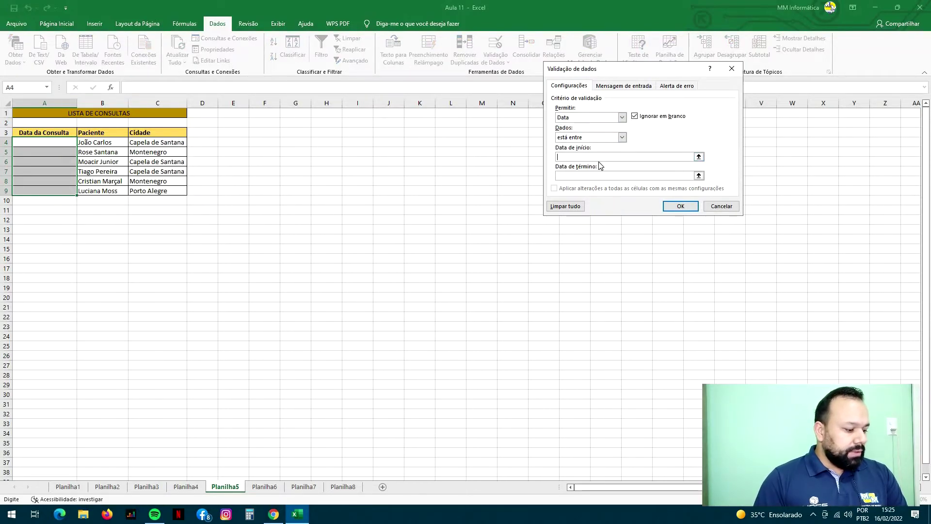
{"action": "type", "text": "01"}
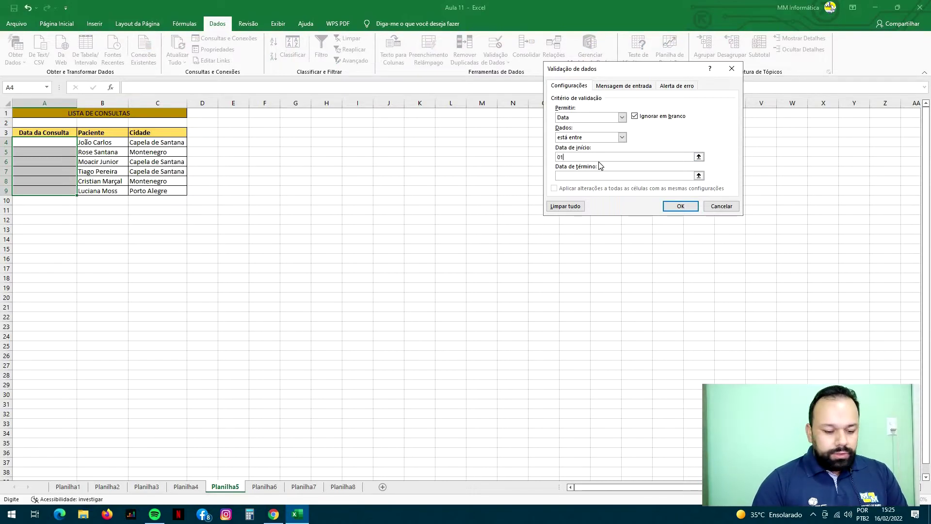
{"action": "type", "text": "/10/"}
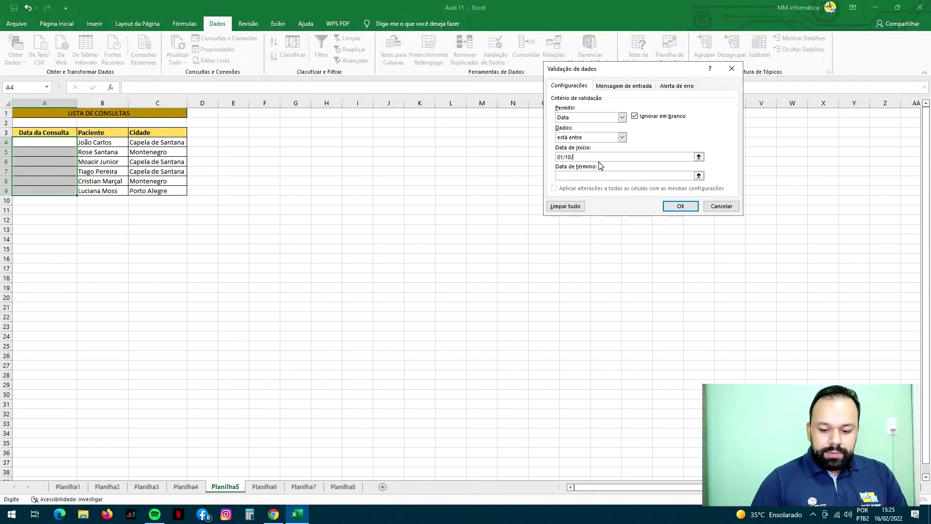
{"action": "type", "text": "2017"}
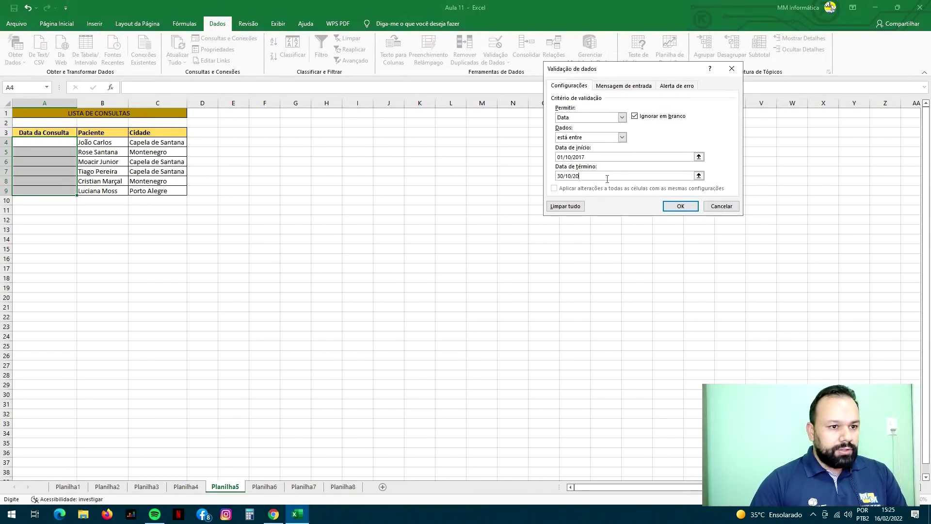
- Review the input message and error alert options for the Data da Consulta cells, and apply the date validation
{"action": "left_click", "coordinate": [615, 85]}
{"action": "left_click", "coordinate": [676, 86]}
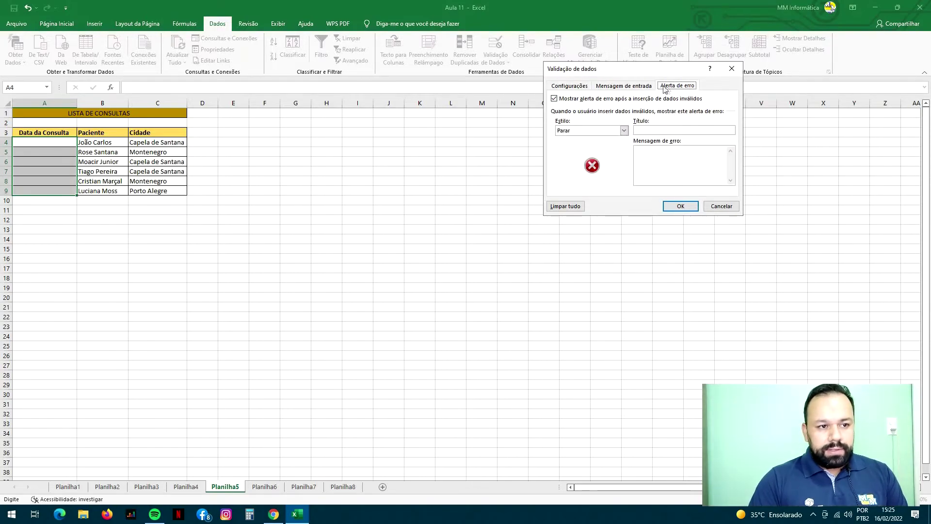
{"action": "left_click", "coordinate": [641, 86]}
{"action": "left_click", "coordinate": [568, 88]}
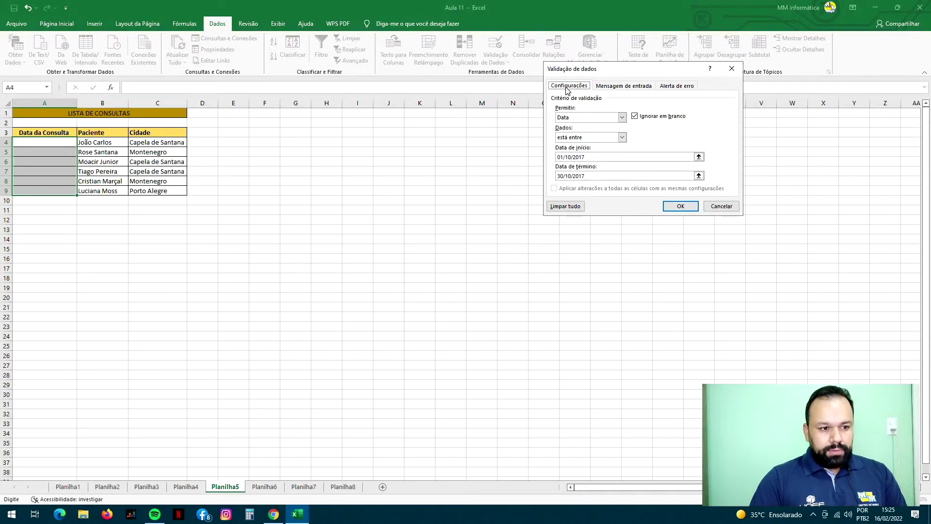
{"action": "left_click", "coordinate": [682, 206]}
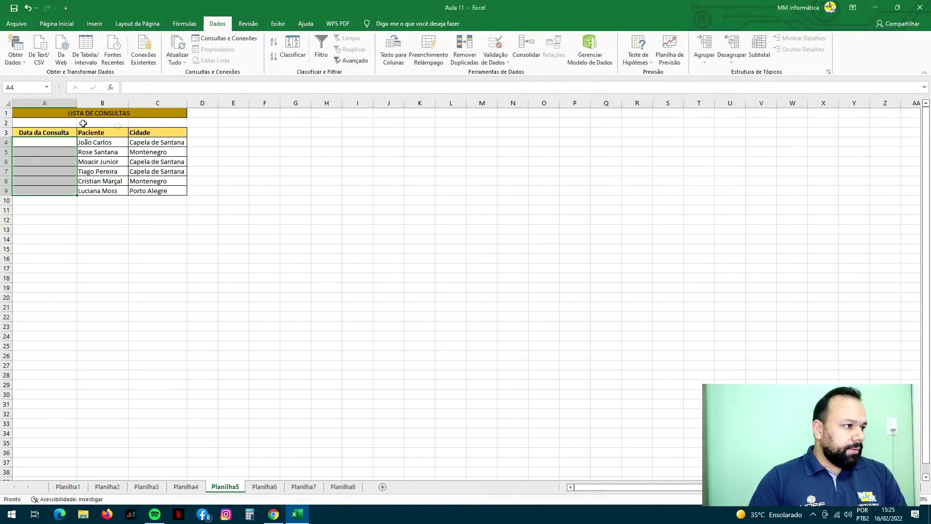
- Enter the consultation date 20/10/2017 in cell A4
{"action": "left_click", "coordinate": [39, 140]}
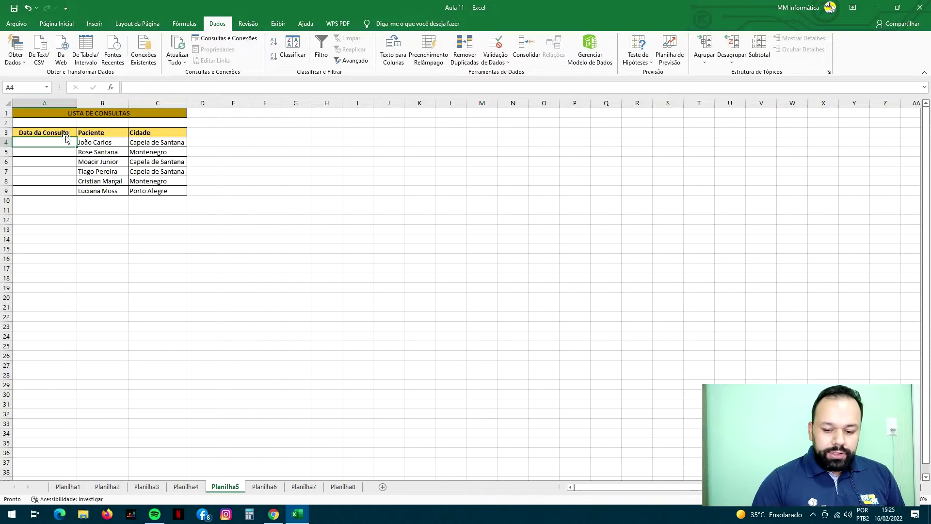
{"action": "type", "text": "2"}
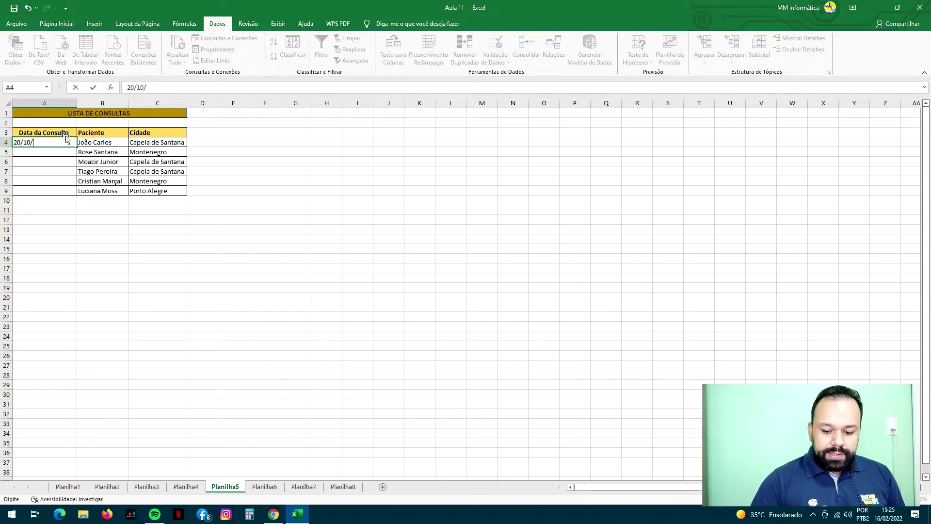
{"action": "type", "text": "0/10/"}
{"action": "type", "text": "2017"}
{"action": "key", "text": "Return"}
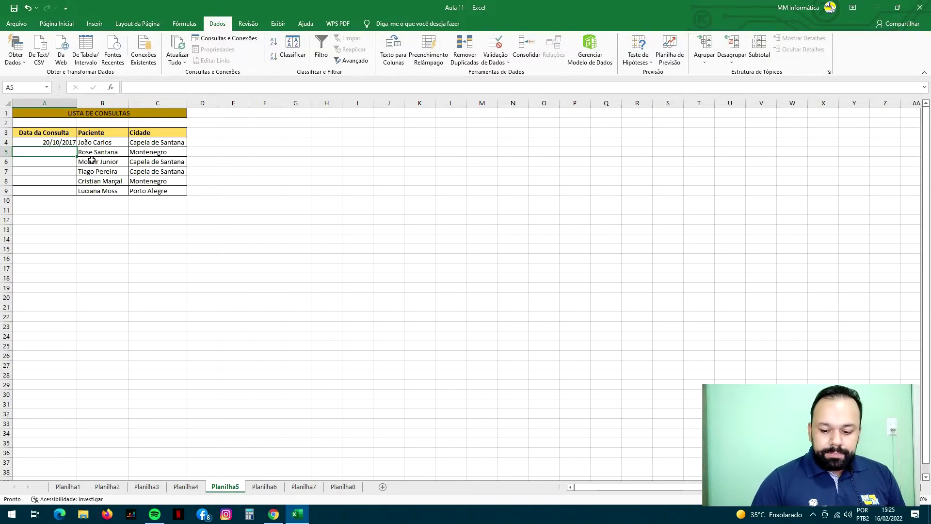
- Try to enter 25/11/17 in cell A5 to test the date range rule, and cancel the entry
{"action": "type", "text": "25/11/17"}
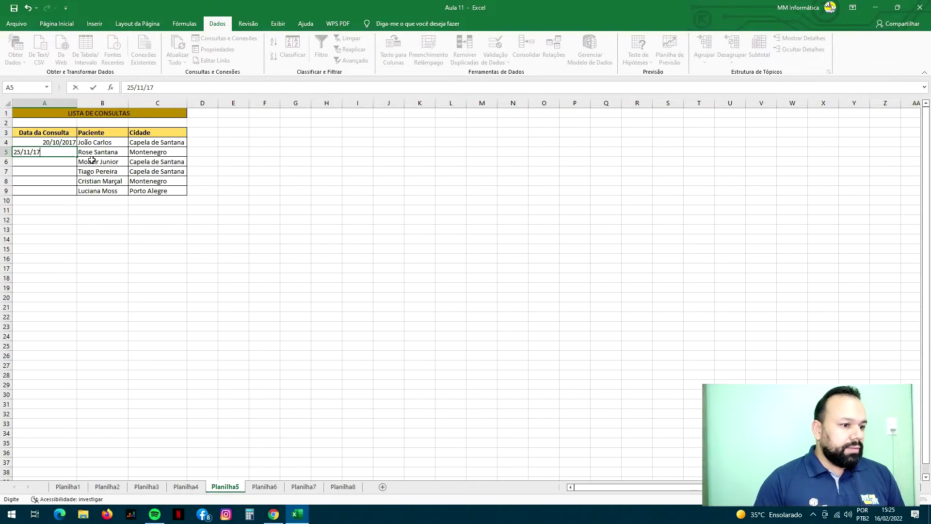
{"action": "key", "text": "Return"}
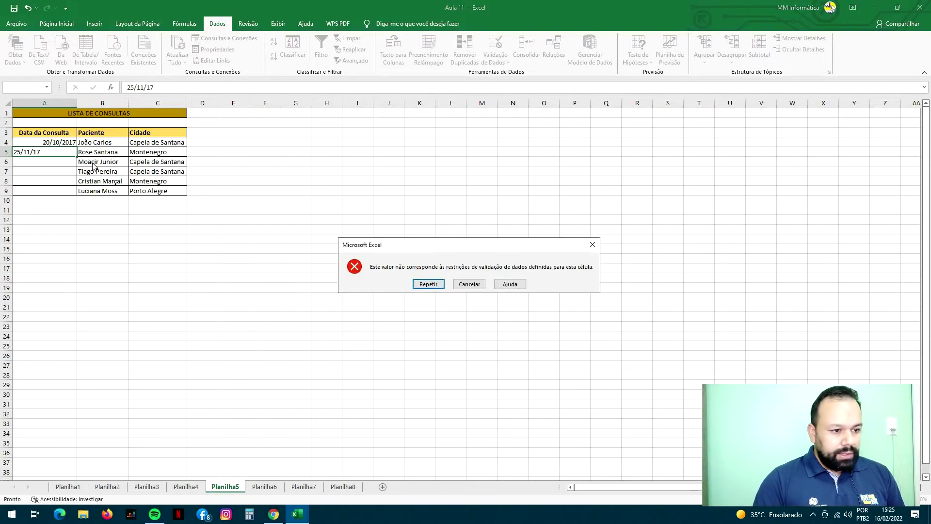
{"action": "left_click", "coordinate": [467, 285]}
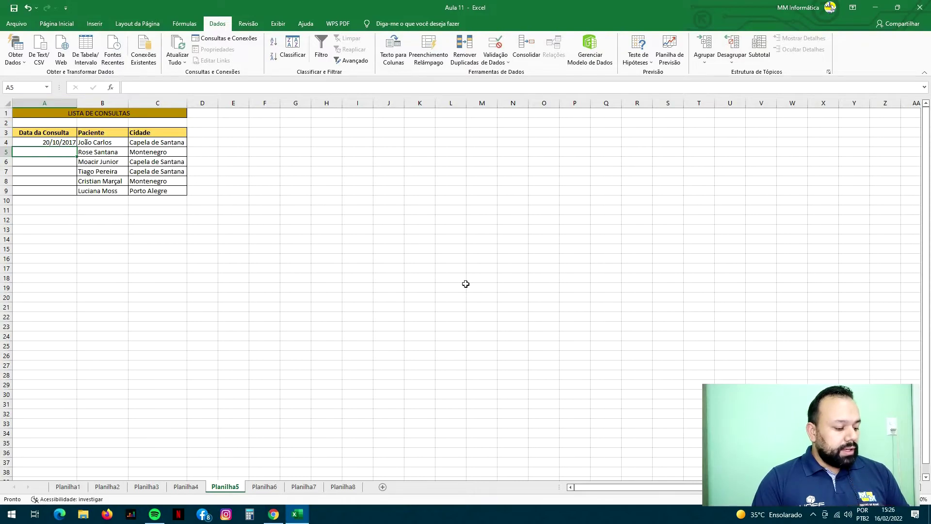
- On Planilha6, set the validation criteria for the Função cells D4:D10 to a list sourced from the Lista de funções range G4:G10
{"action": "left_click", "coordinate": [262, 487]}
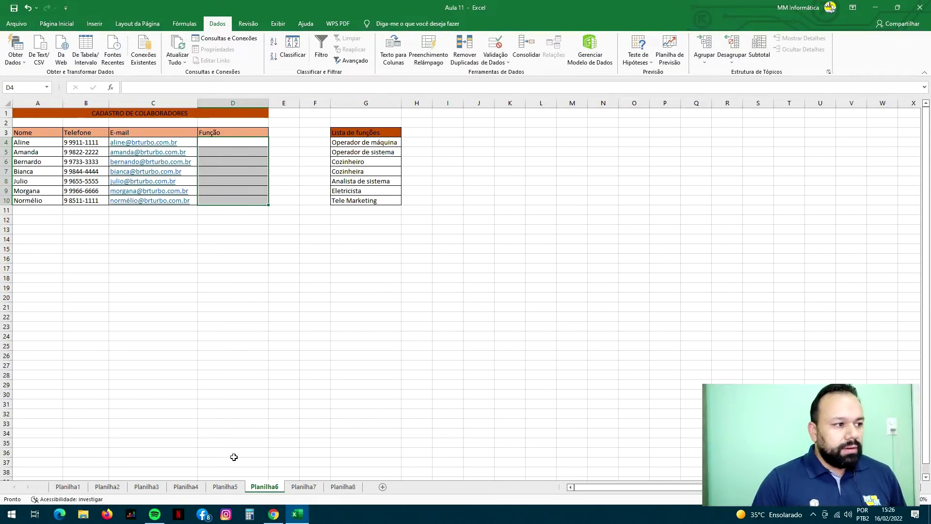
{"action": "left_click_drag", "start_coordinate": [266, 259], "coordinate": [283, 259]}
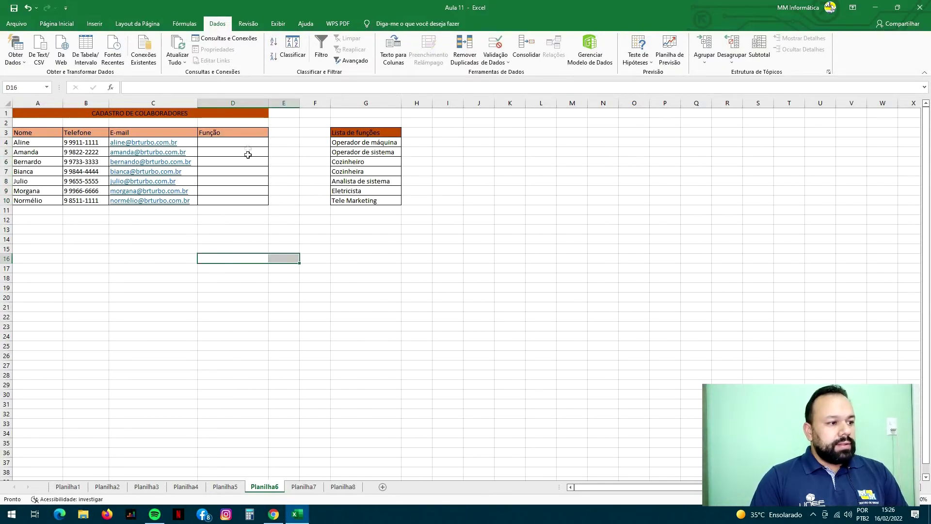
{"action": "left_click_drag", "start_coordinate": [248, 143], "coordinate": [247, 201]}
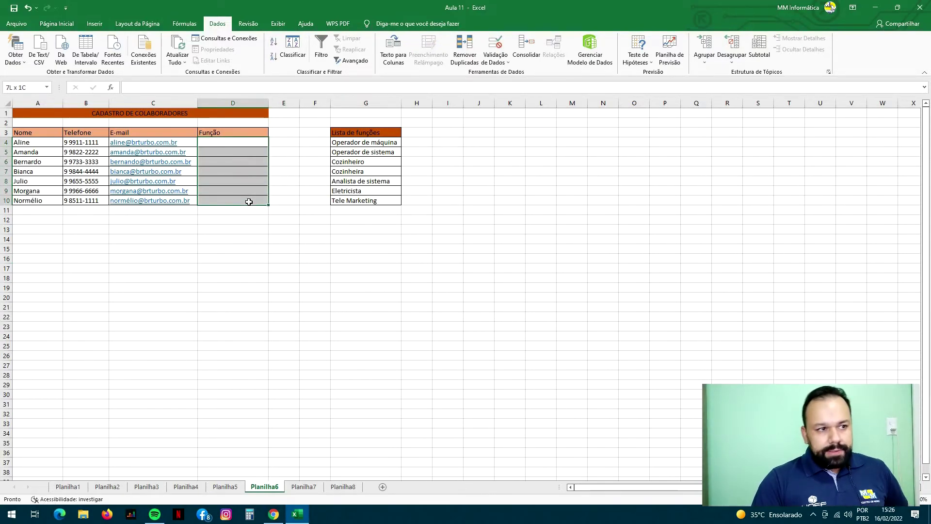
{"action": "left_click", "coordinate": [492, 44]}
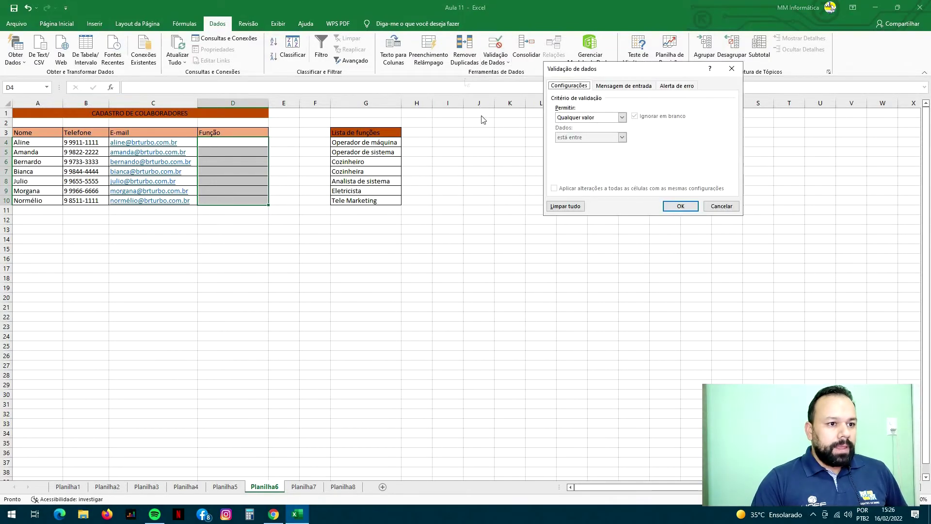
{"action": "left_click", "coordinate": [622, 118]}
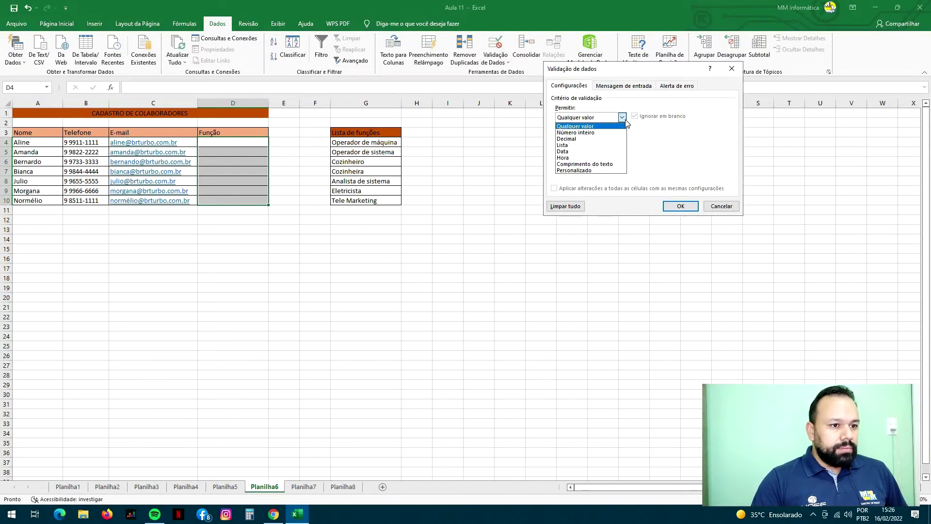
{"action": "left_click", "coordinate": [574, 145]}
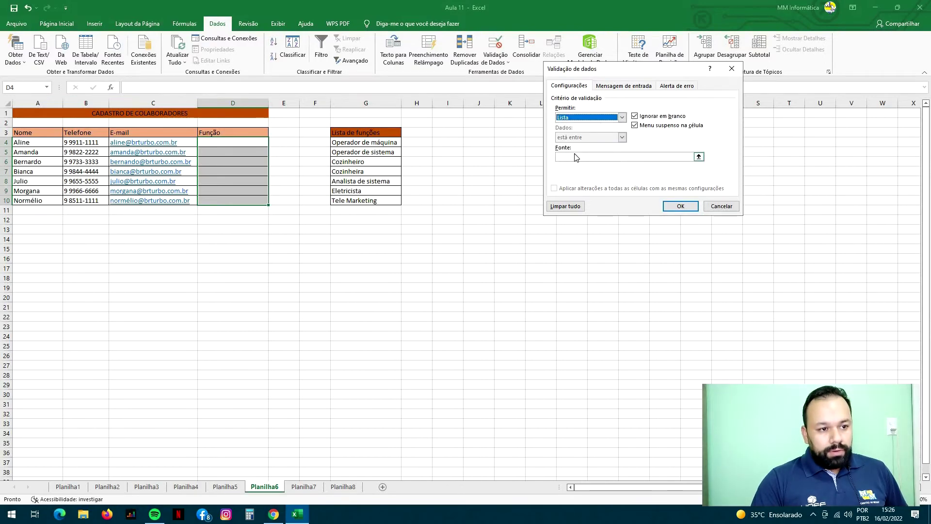
{"action": "left_click", "coordinate": [575, 157]}
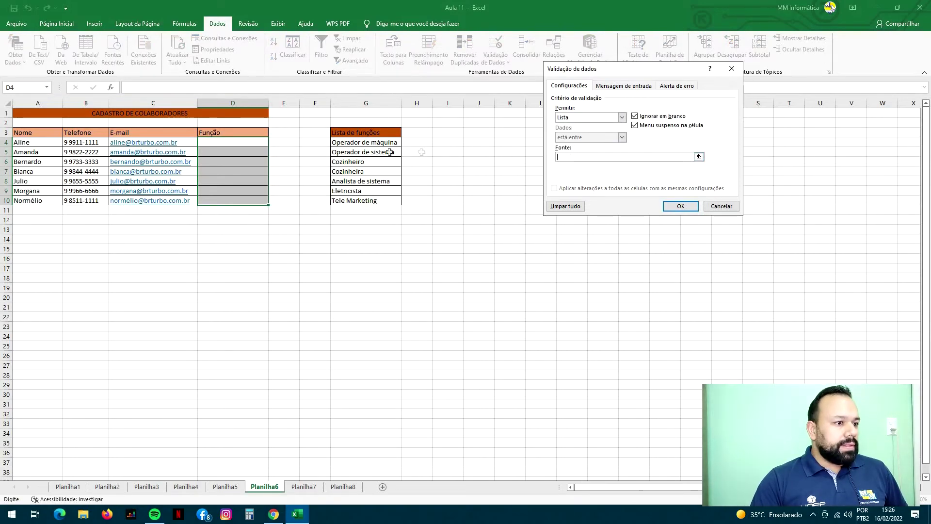
{"action": "left_click", "coordinate": [360, 142]}
{"action": "left_click_drag", "start_coordinate": [371, 167], "coordinate": [373, 201]}
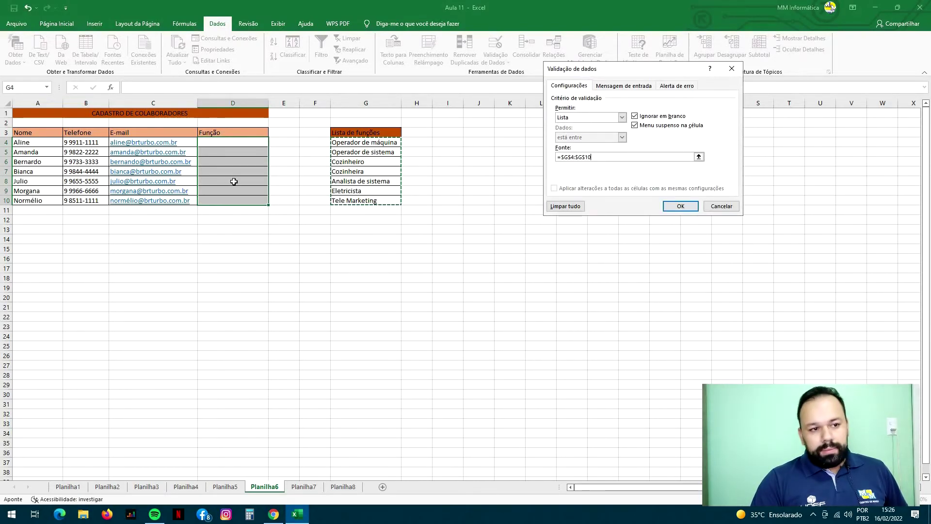
- Examine the input message and error alert options for the Função cells, and return to the validation criteria
{"action": "left_click", "coordinate": [634, 88]}
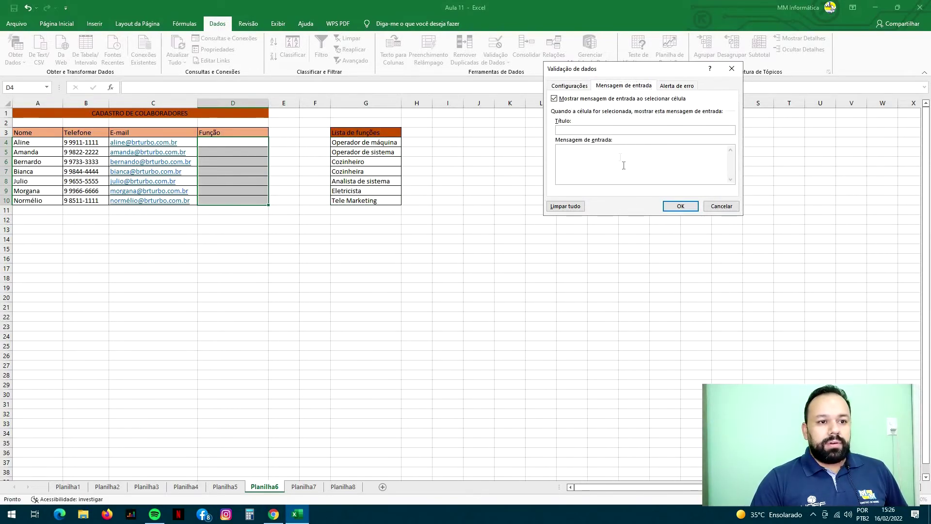
{"action": "left_click", "coordinate": [673, 87]}
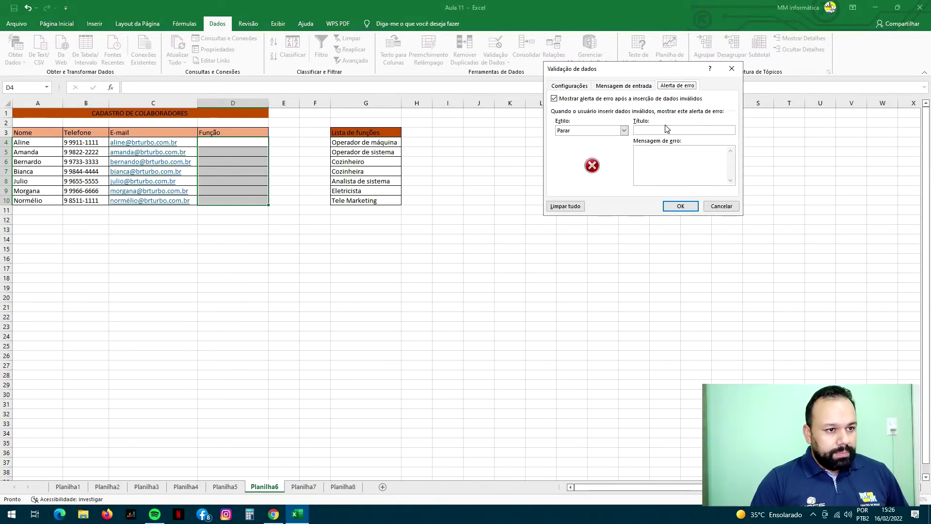
{"action": "left_click", "coordinate": [567, 87]}
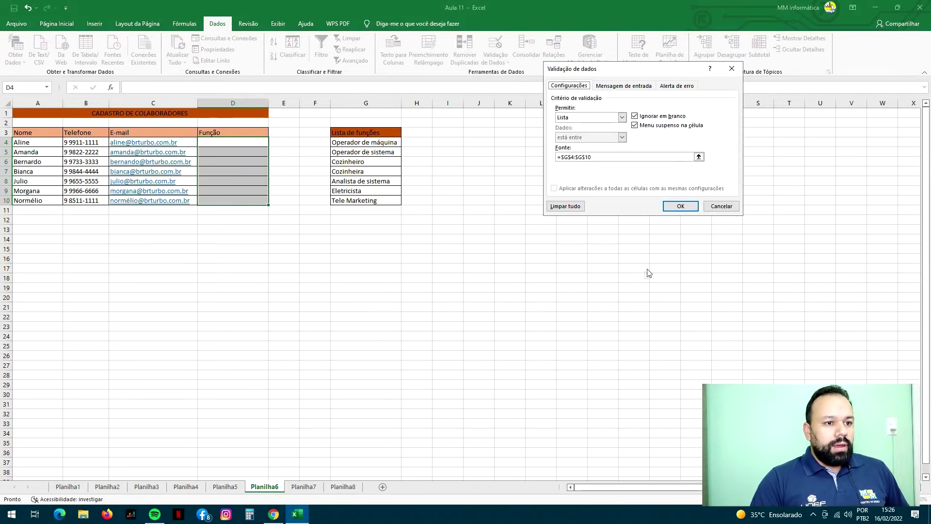
- Apply the list validation to the Função cells and choose Analista de sistema for cell D4
{"action": "left_click", "coordinate": [680, 206]}
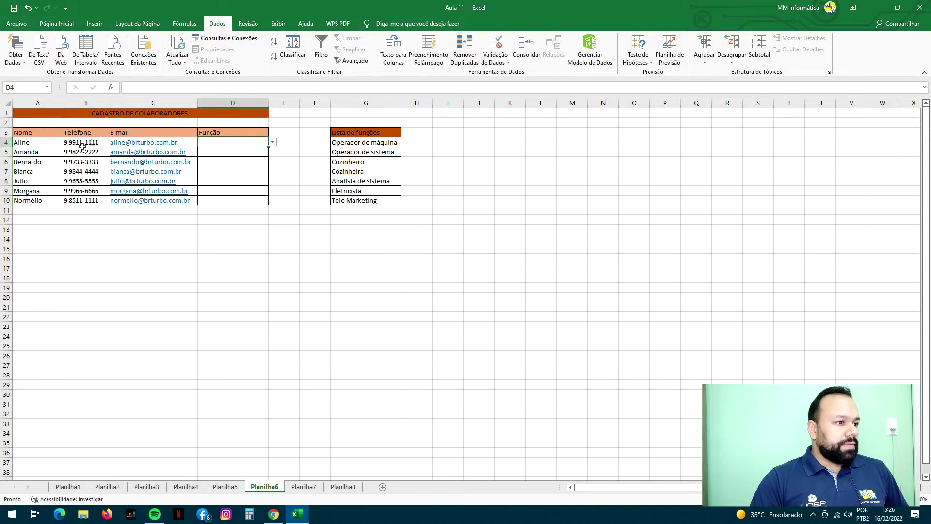
{"action": "left_click", "coordinate": [242, 143]}
{"action": "left_click", "coordinate": [273, 142]}
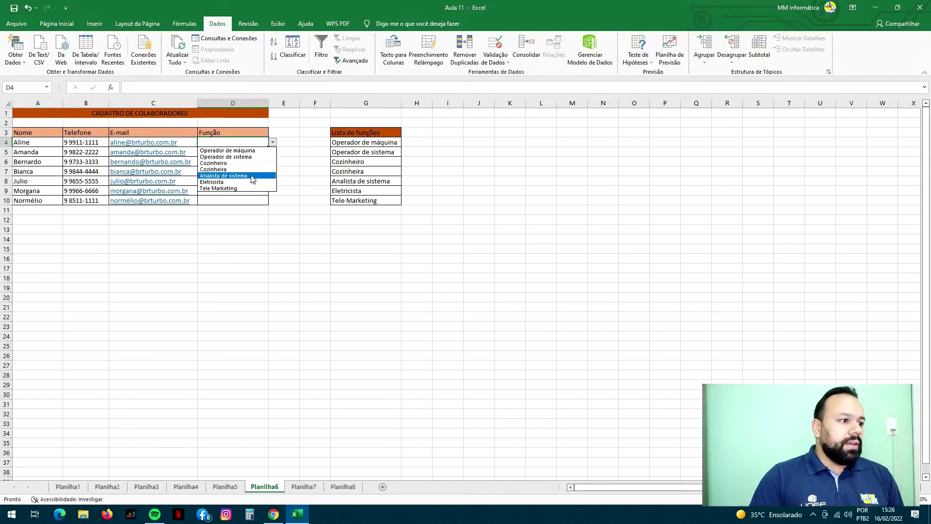
{"action": "left_click", "coordinate": [253, 176]}
- Choose Eletricista for cell D5 and Analista de sistema for cell D6 from the function list
{"action": "left_click", "coordinate": [267, 154]}
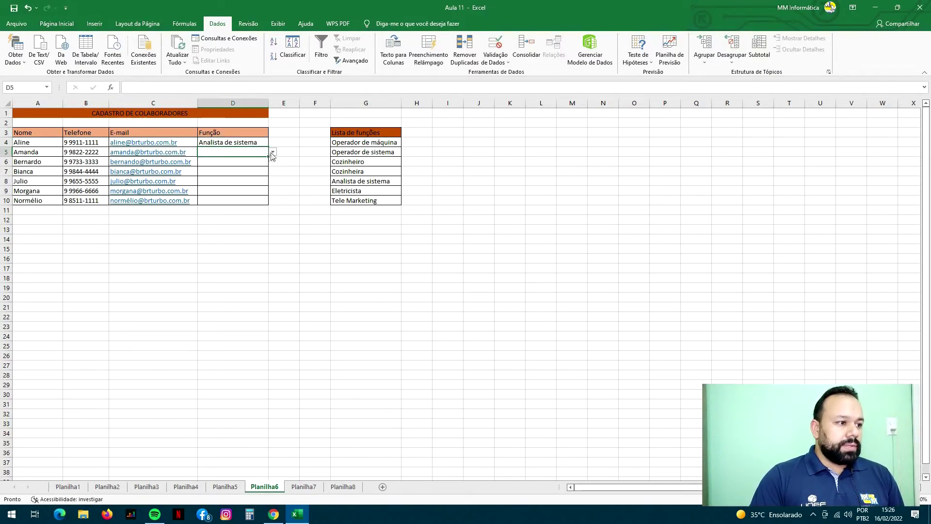
{"action": "left_click", "coordinate": [273, 153]}
{"action": "left_click", "coordinate": [245, 193]}
{"action": "left_click", "coordinate": [267, 161]}
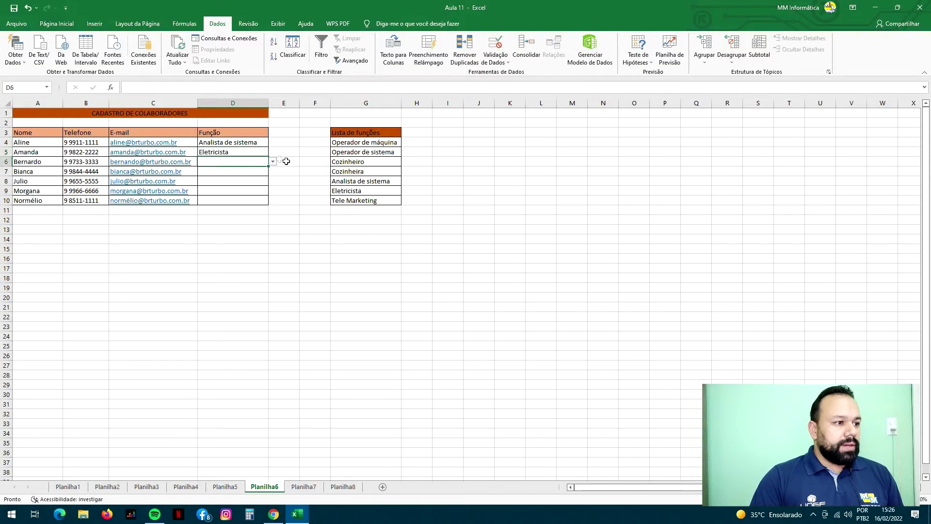
{"action": "left_click", "coordinate": [273, 161]}
{"action": "left_click", "coordinate": [263, 195]}
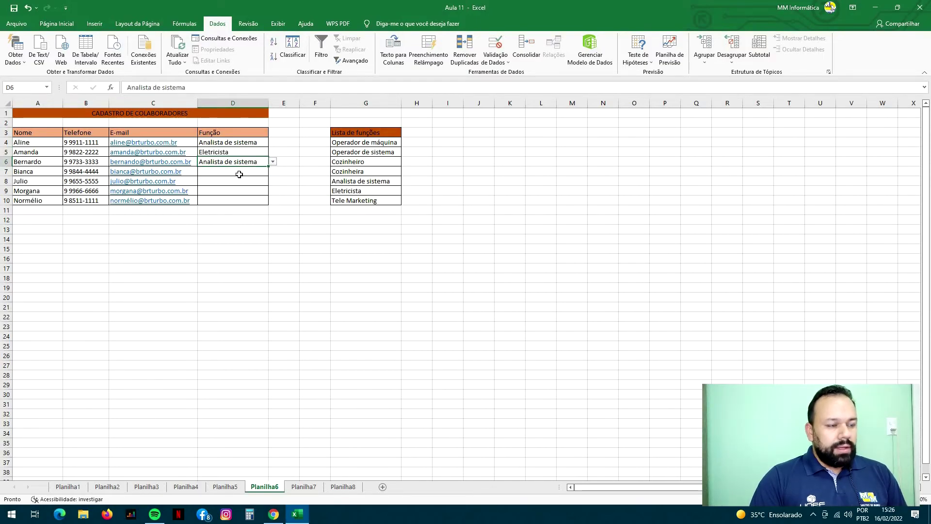
{"action": "left_click", "coordinate": [240, 174]}
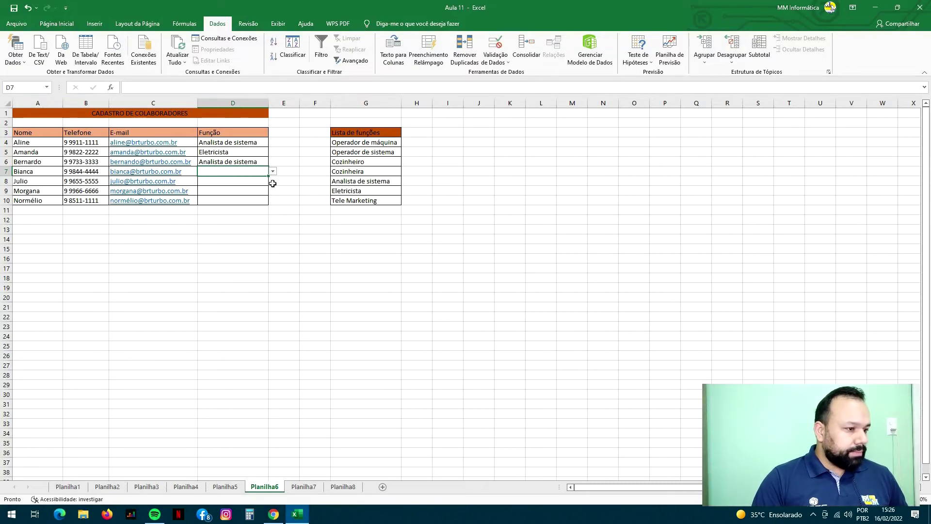
{"action": "left_click", "coordinate": [283, 210]}
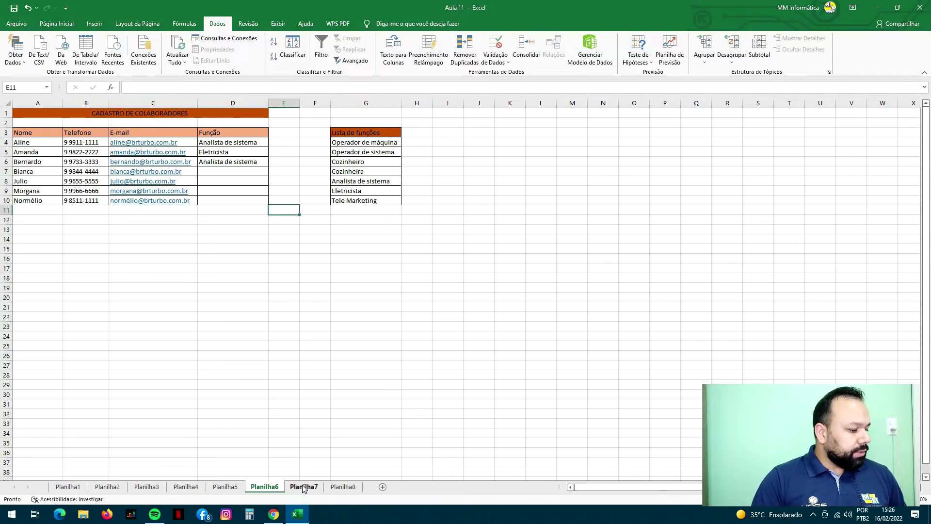
- On Planilha7, set the validation criteria for the Dependentes cells C4:C8 to whole numbers greater than or equal to 3
{"action": "left_click", "coordinate": [304, 487]}
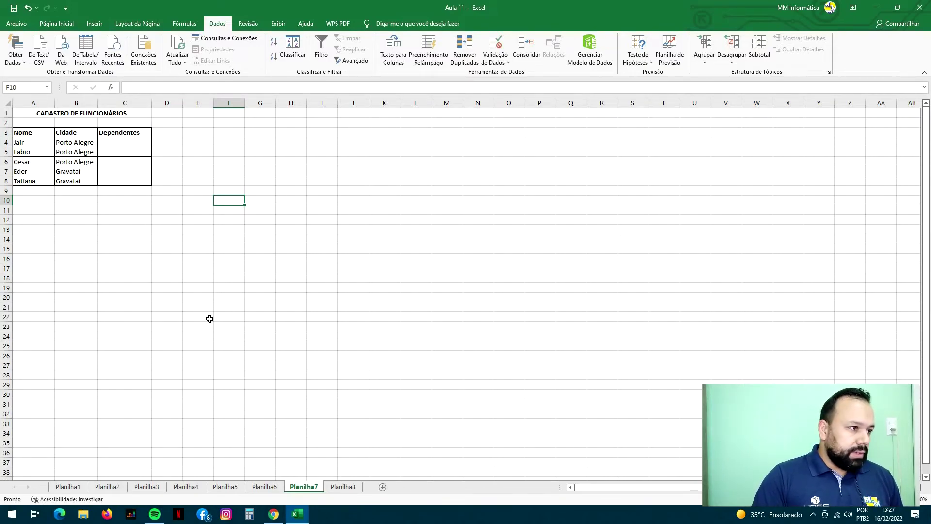
{"action": "left_click", "coordinate": [139, 141]}
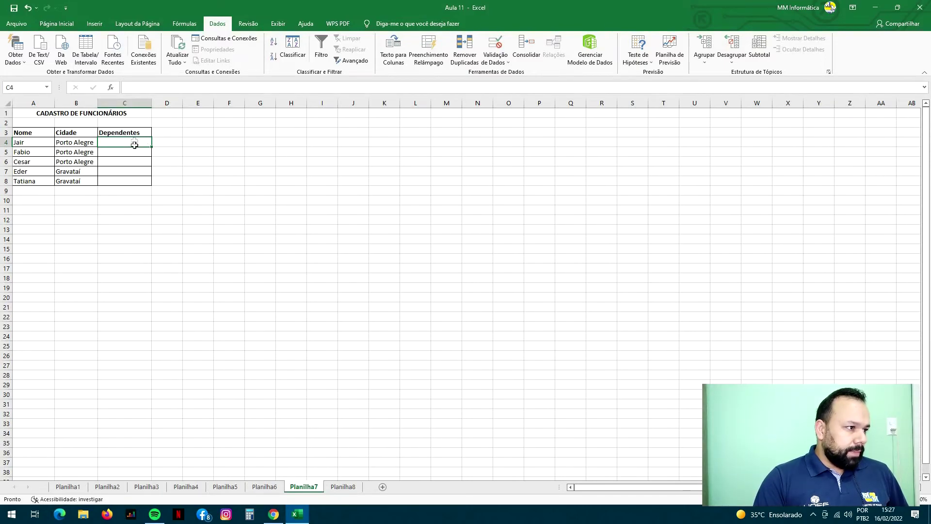
{"action": "left_click_drag", "start_coordinate": [135, 145], "coordinate": [132, 184]}
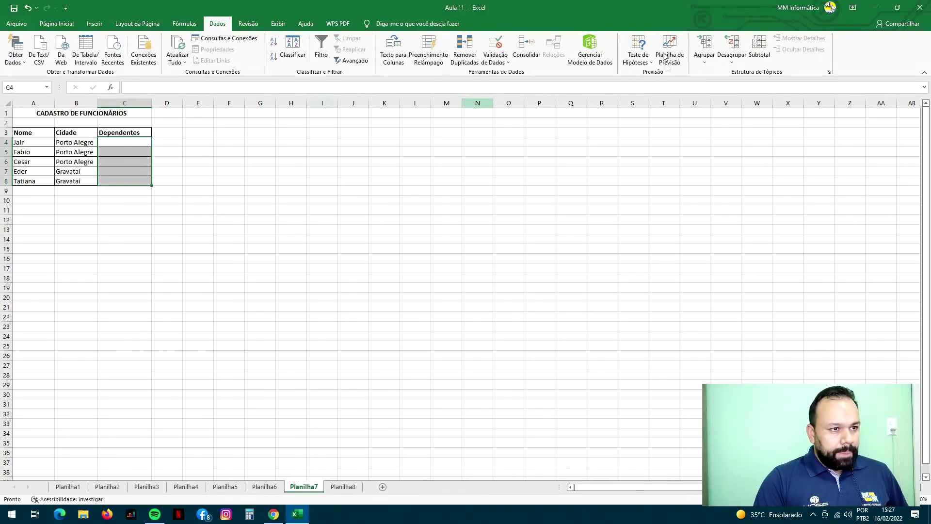
{"action": "left_click", "coordinate": [495, 45]}
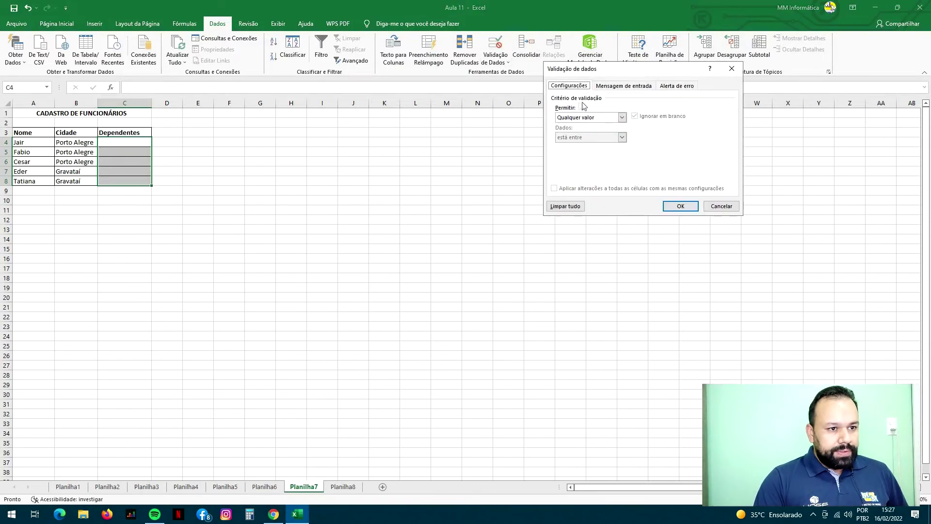
{"action": "left_click", "coordinate": [622, 117]}
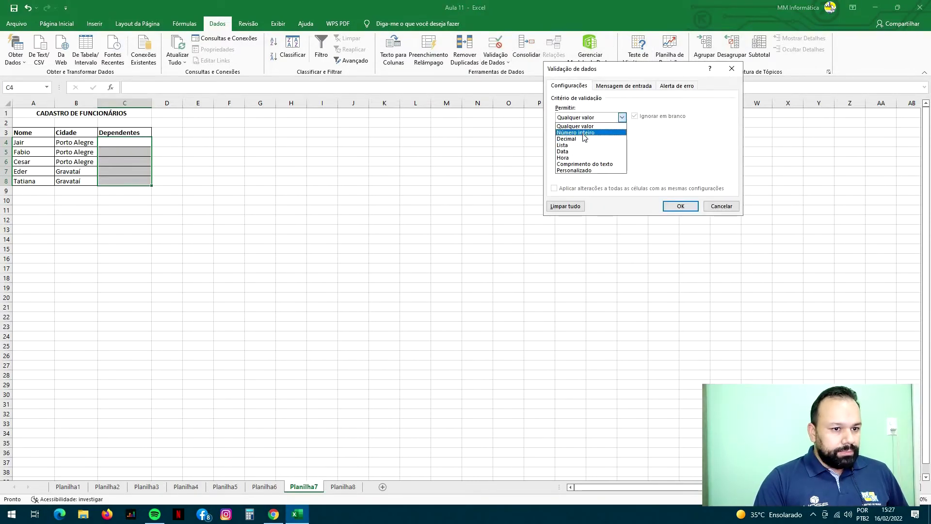
{"action": "left_click", "coordinate": [584, 133]}
{"action": "left_click", "coordinate": [621, 137]}
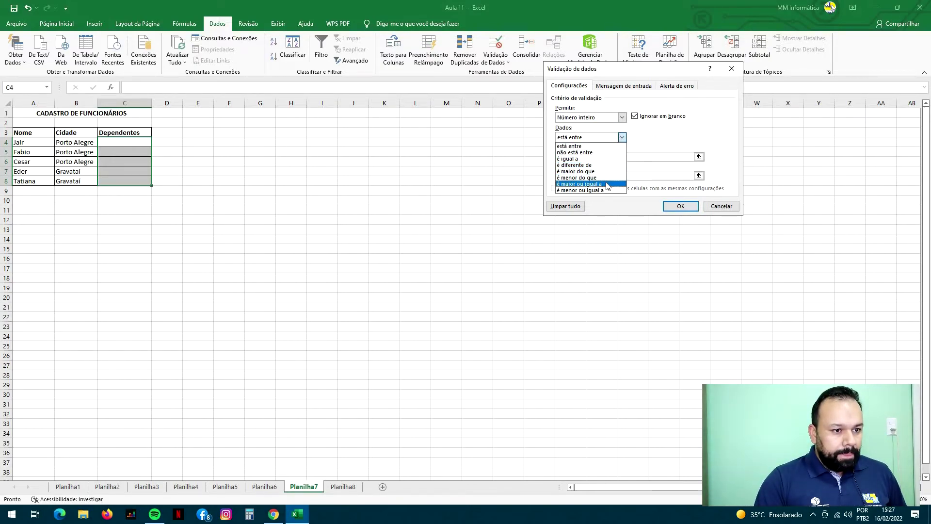
{"action": "left_click", "coordinate": [602, 183]}
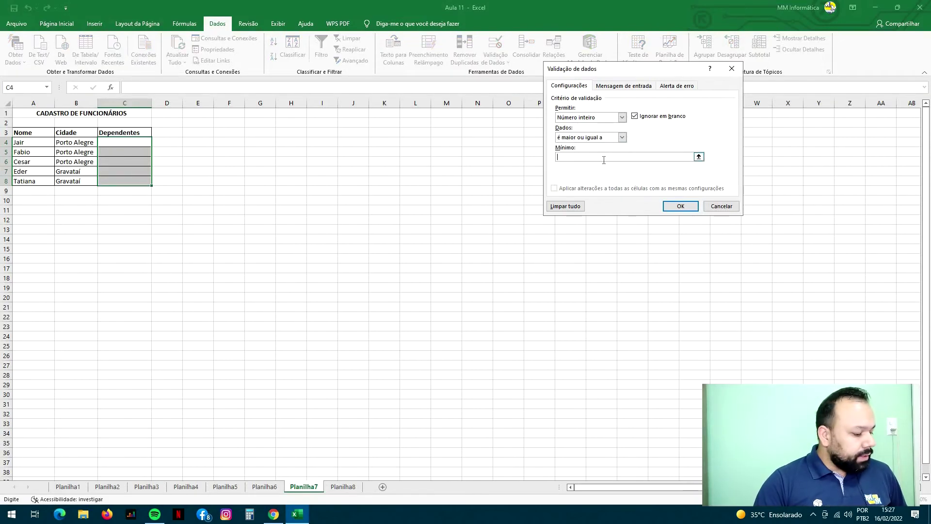
{"action": "type", "text": "3"}
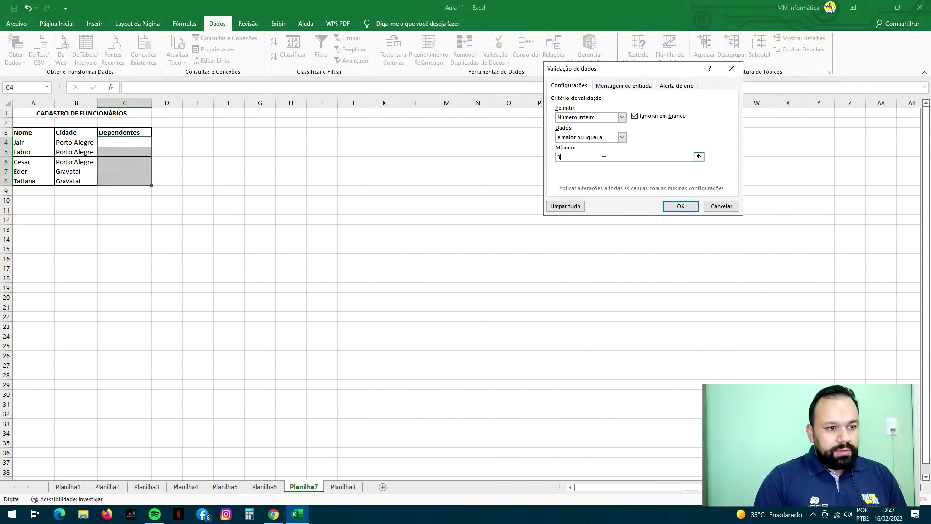
- Review the blank input message and error alert options, and apply the validation to the Dependentes cells
{"action": "left_click", "coordinate": [606, 87]}
{"action": "left_click", "coordinate": [609, 130]}
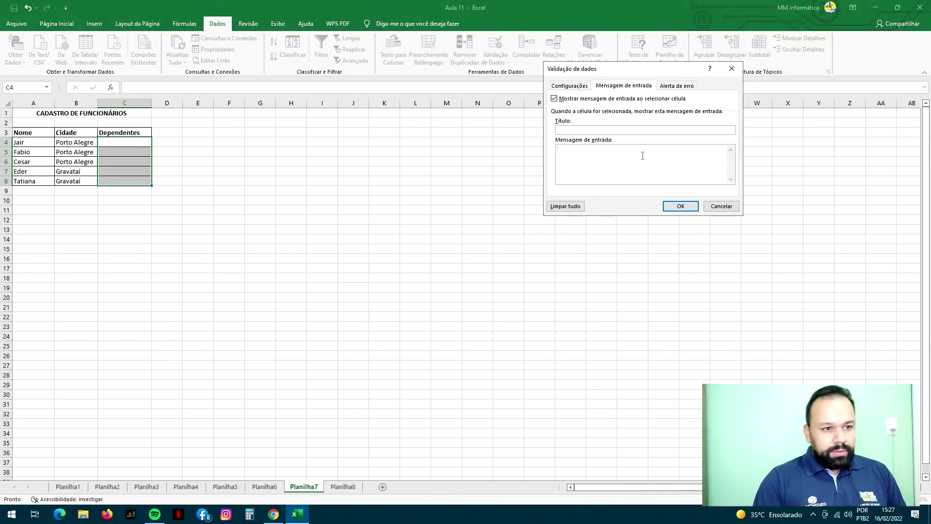
{"action": "left_click", "coordinate": [679, 87]}
{"action": "left_click", "coordinate": [665, 163]}
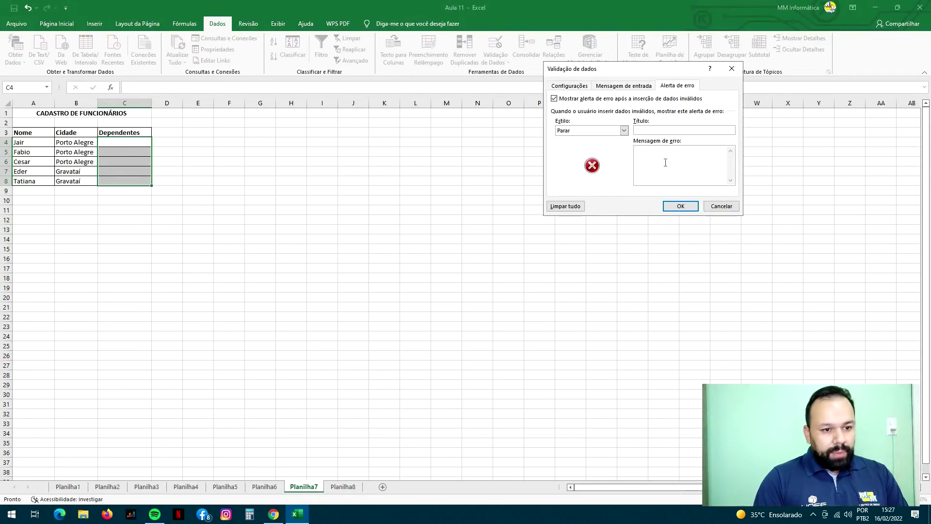
{"action": "left_click", "coordinate": [684, 207]}
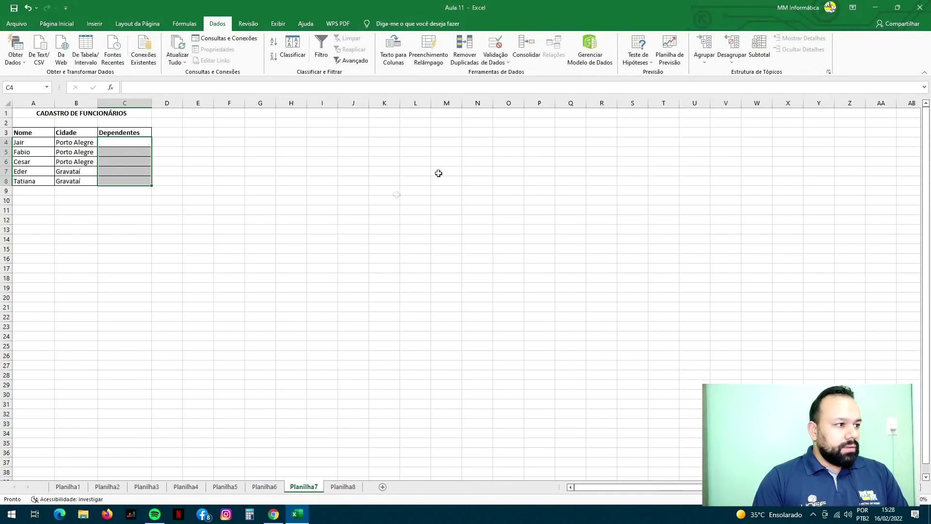
- Enter 5 dependents in cell C4
{"action": "left_click", "coordinate": [123, 142]}
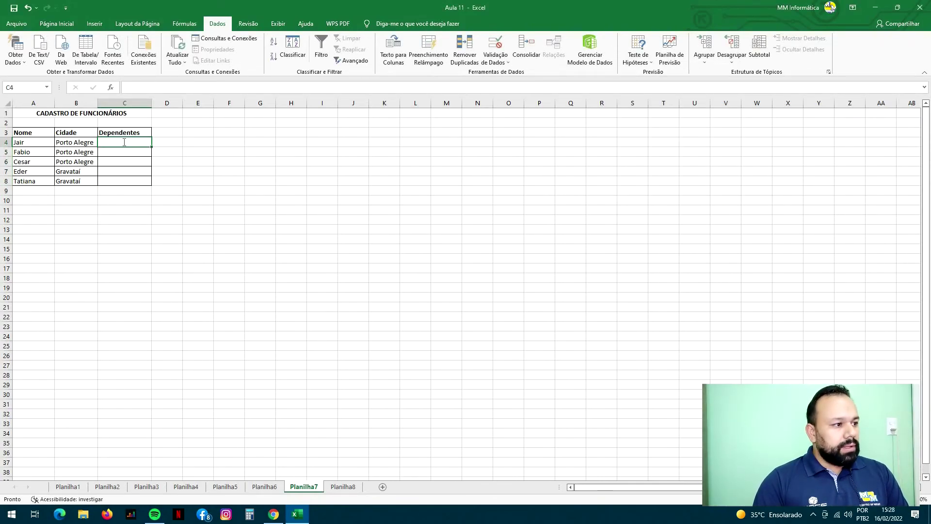
{"action": "type", "text": "5"}
{"action": "key", "text": "Return"}
- Try to enter 2 in cell C5 to test the minimum rule, and cancel the entry
{"action": "type", "text": "2"}
{"action": "key", "text": "Return"}
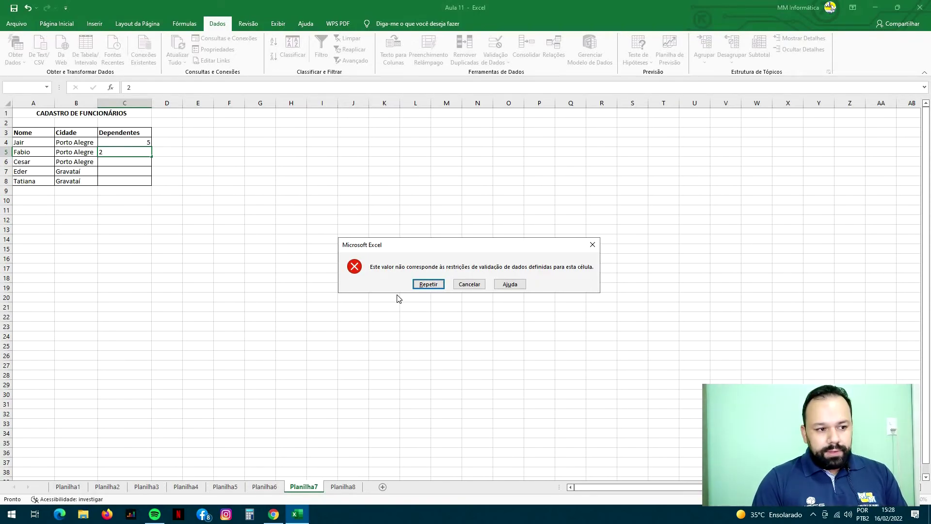
{"action": "left_click", "coordinate": [469, 284]}
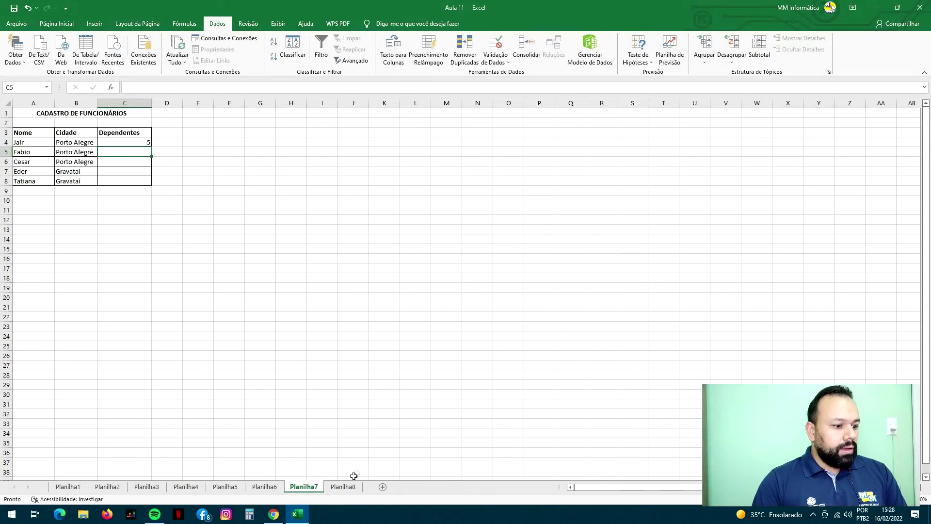
- On Planilha8, apply borders to the Situação cells C4:C8
{"action": "left_click", "coordinate": [343, 487]}
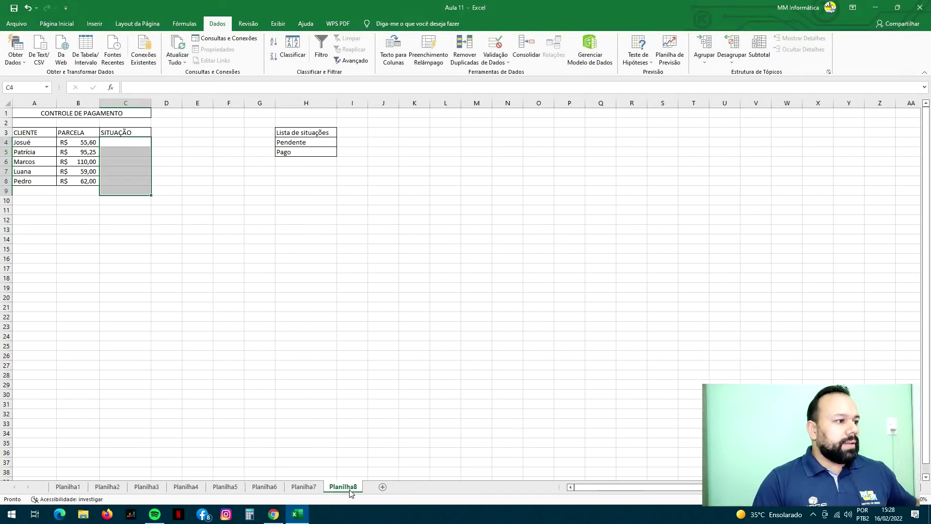
{"action": "left_click", "coordinate": [196, 306]}
{"action": "left_click_drag", "start_coordinate": [127, 141], "coordinate": [133, 180]}
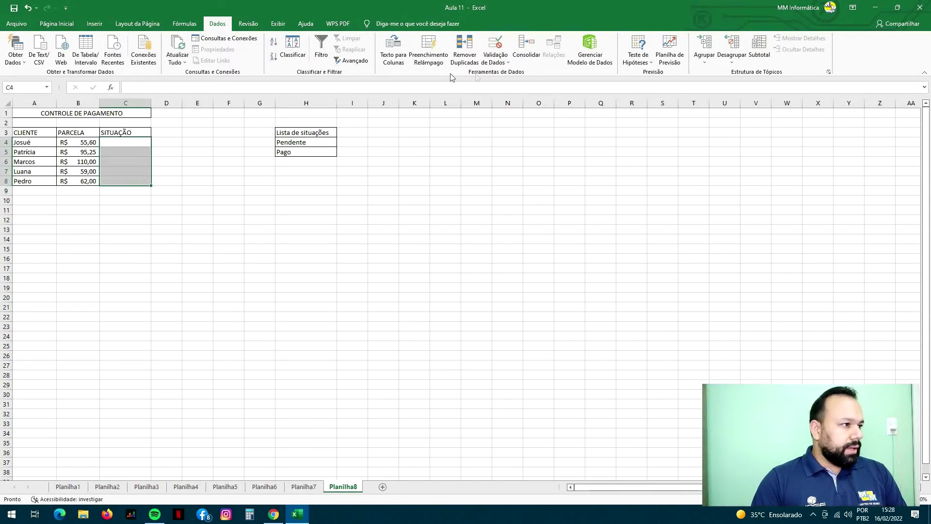
{"action": "left_click", "coordinate": [56, 23]}
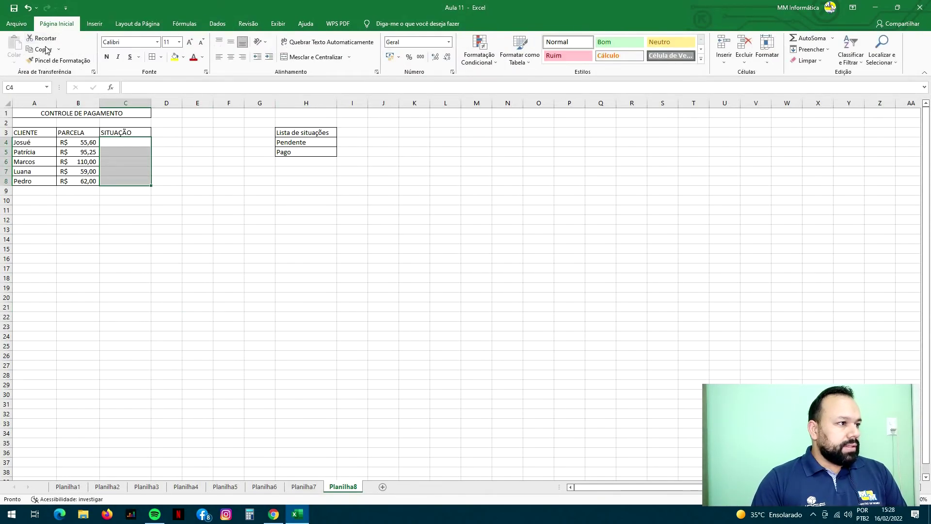
{"action": "left_click", "coordinate": [153, 57]}
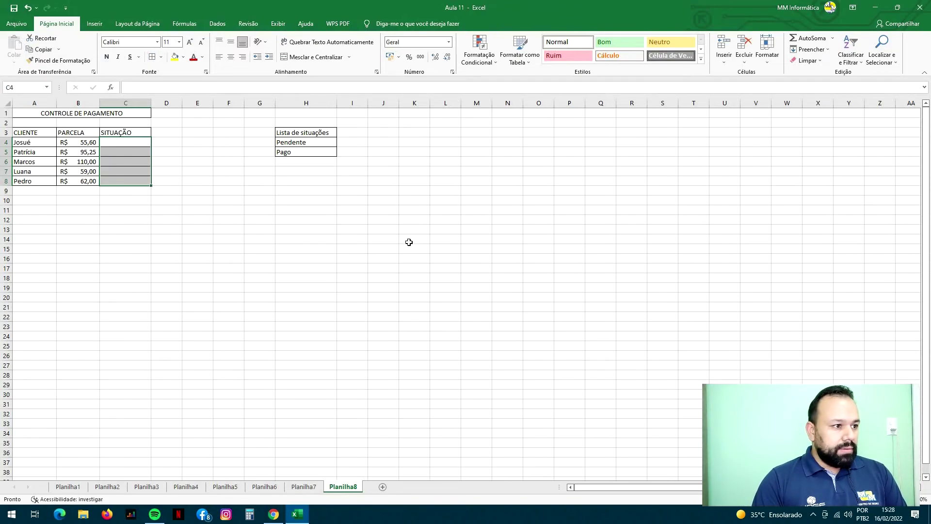
{"action": "left_click", "coordinate": [371, 199]}
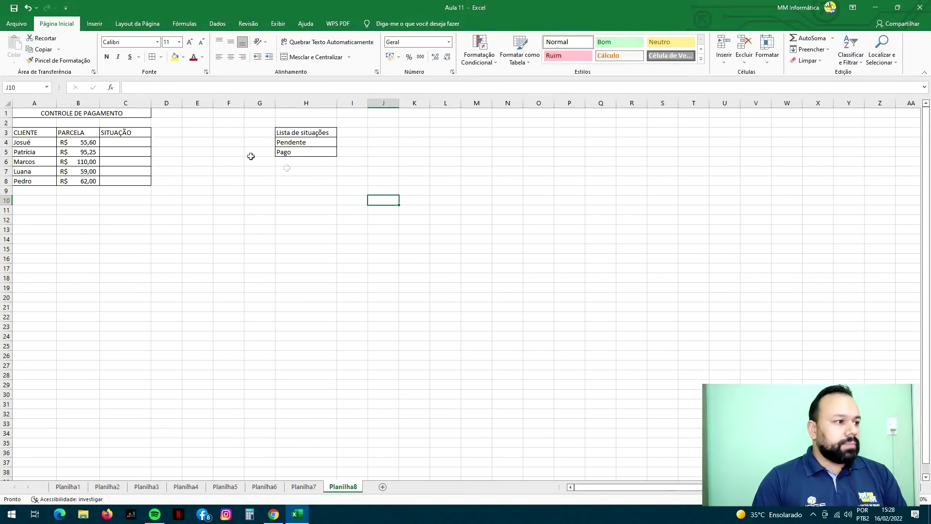
- Apply list validation to the Situação cells C4:C8, sourced from the Lista de situações range H4:H5
{"action": "left_click_drag", "start_coordinate": [136, 142], "coordinate": [135, 188]}
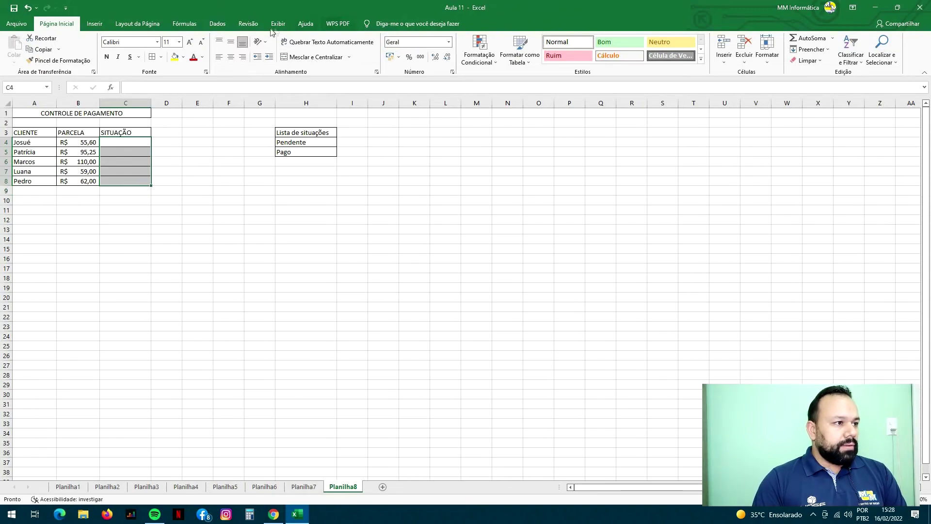
{"action": "left_click", "coordinate": [217, 24]}
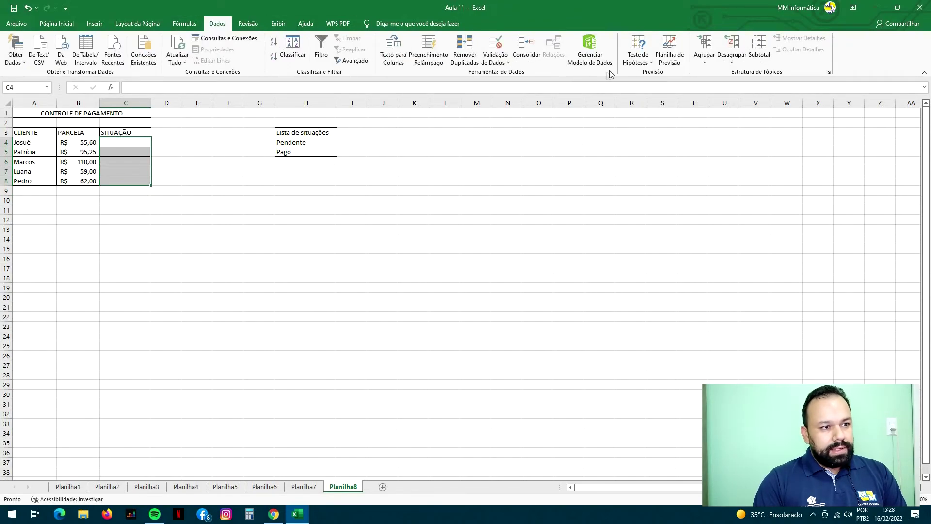
{"action": "left_click", "coordinate": [495, 44]}
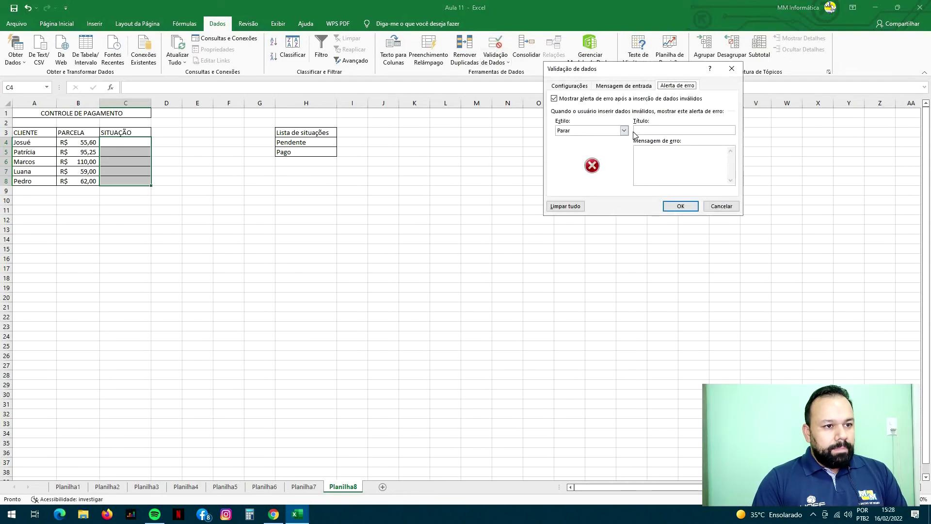
{"action": "left_click", "coordinate": [569, 85]}
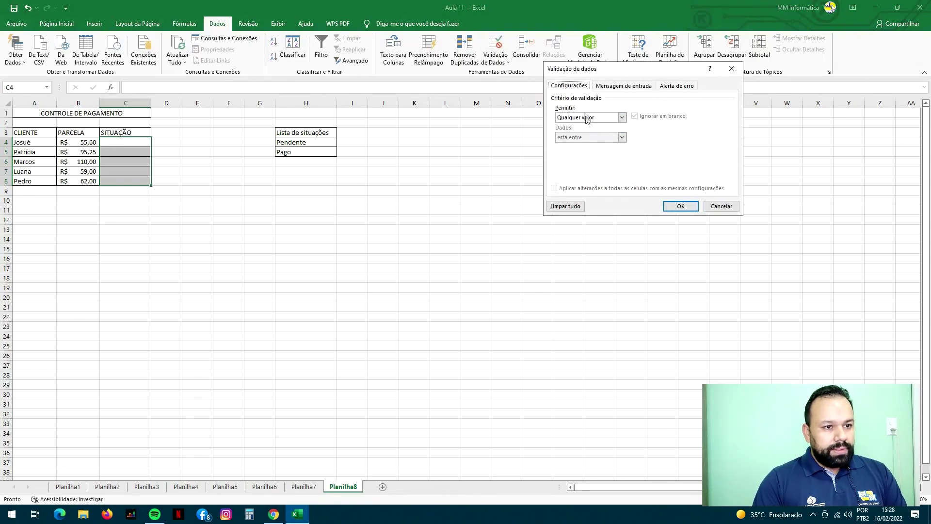
{"action": "left_click", "coordinate": [622, 117]}
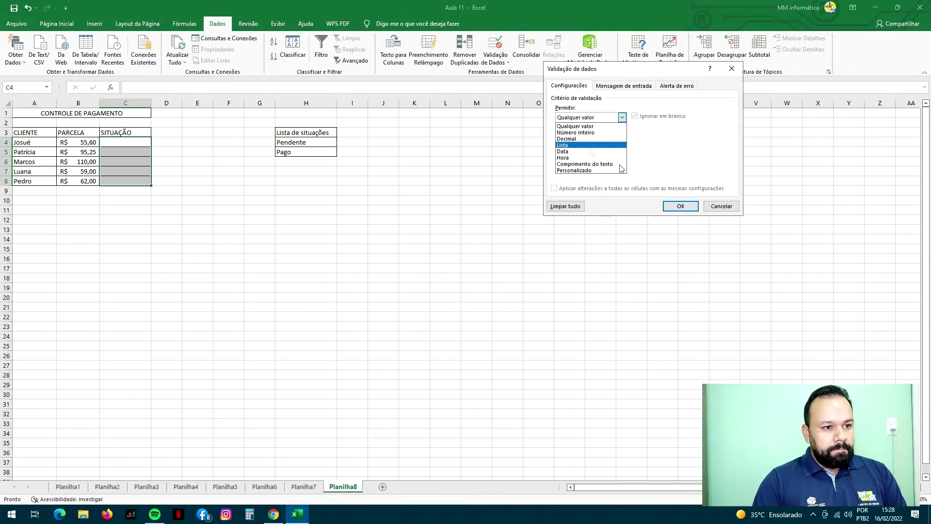
{"action": "left_click", "coordinate": [584, 146]}
{"action": "left_click_drag", "start_coordinate": [320, 143], "coordinate": [321, 155]}
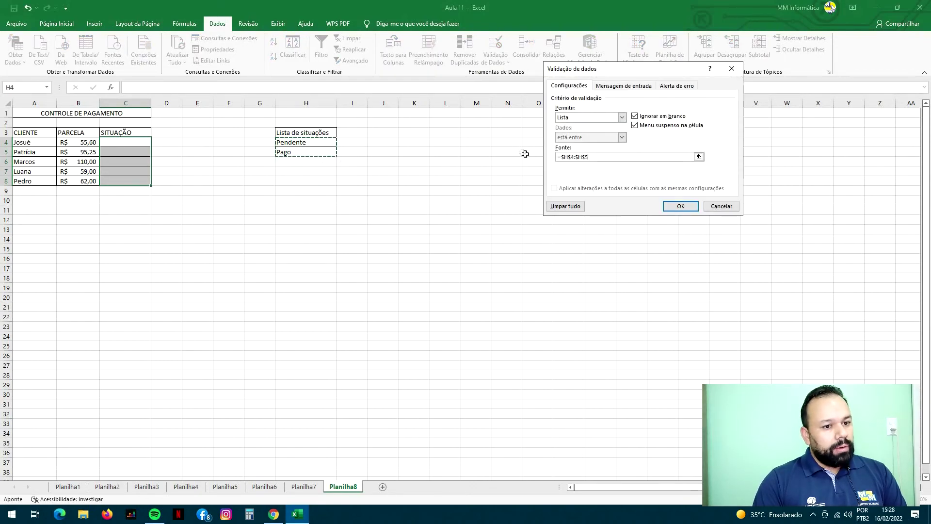
{"action": "left_click", "coordinate": [679, 205]}
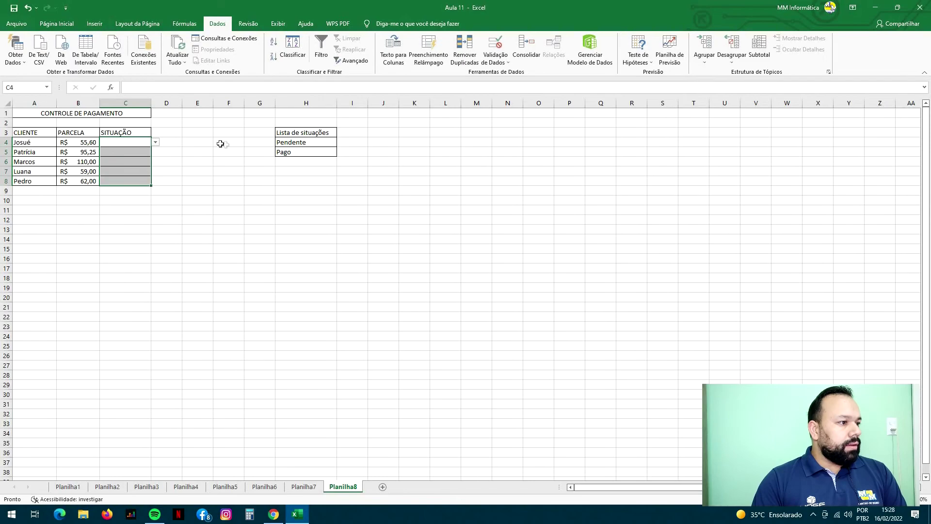
- Choose Pago for cell C4 from the payment status list
{"action": "left_click", "coordinate": [145, 143]}
{"action": "left_click", "coordinate": [156, 144]}
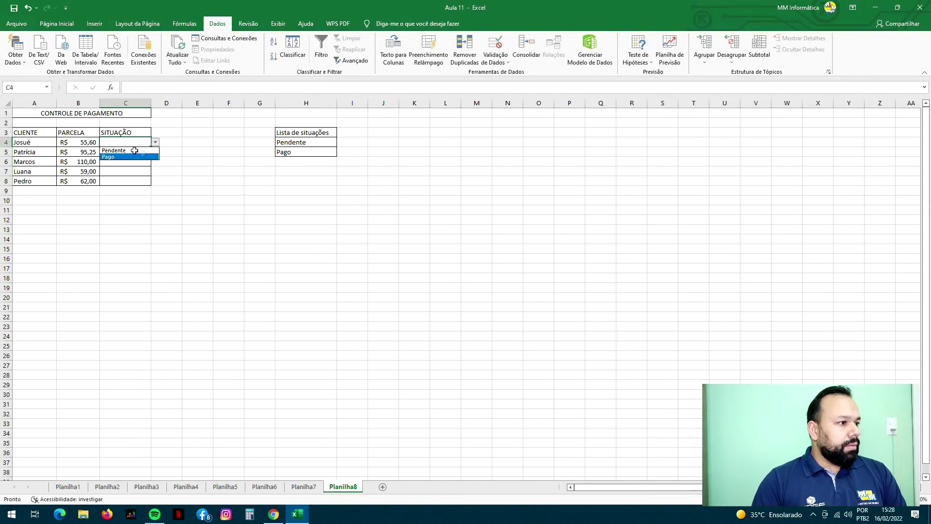
{"action": "left_click", "coordinate": [121, 157]}
{"action": "left_click", "coordinate": [145, 153]}
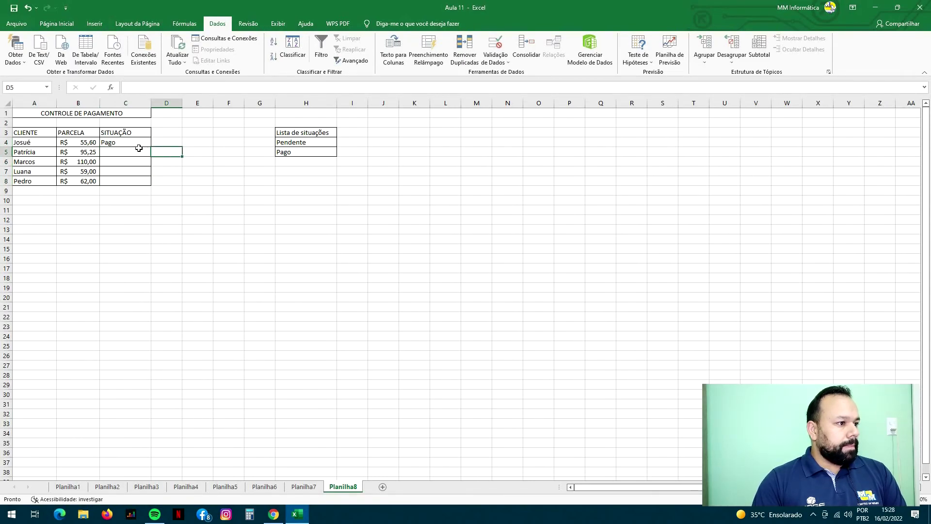
- Choose Pago for cell C5 and Pendente for cell C6 from the payment status list
{"action": "left_click", "coordinate": [155, 152]}
{"action": "left_click", "coordinate": [147, 167]}
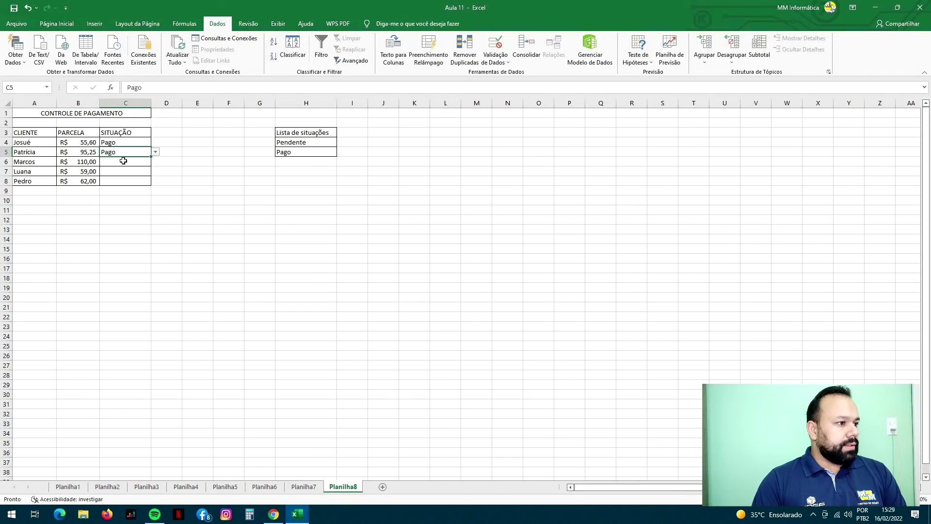
{"action": "left_click", "coordinate": [144, 162]}
{"action": "left_click", "coordinate": [155, 161]}
{"action": "left_click", "coordinate": [138, 169]}
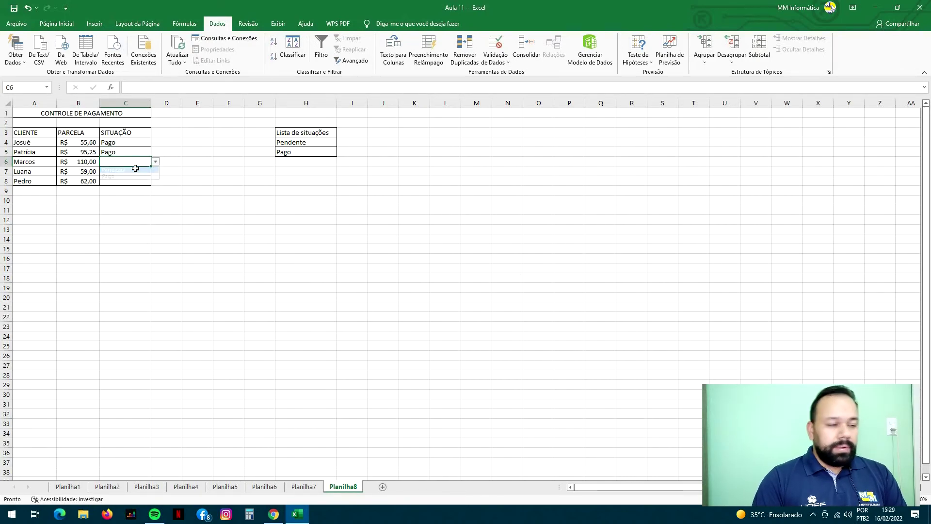
- Undo the recent status choices and empty the Situação cells C4:C6
{"action": "left_click", "coordinate": [132, 141]}
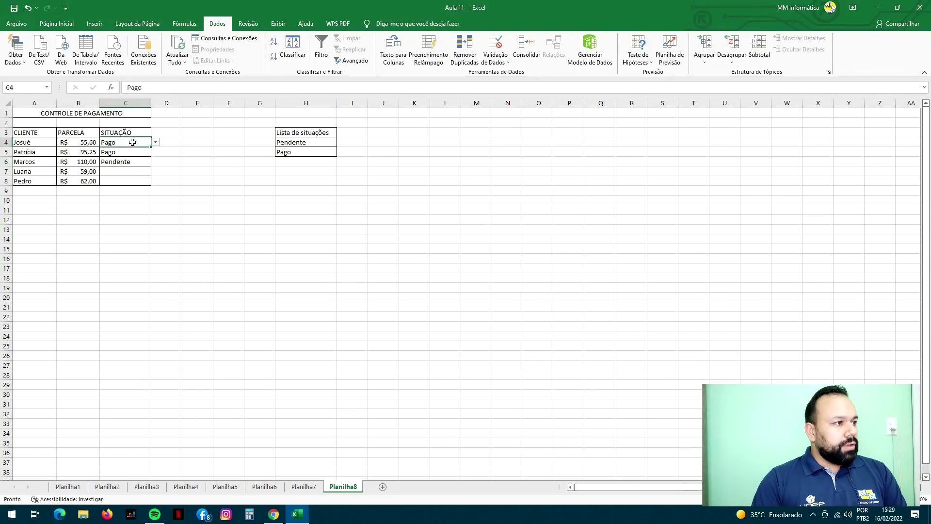
{"action": "left_click", "coordinate": [26, 10]}
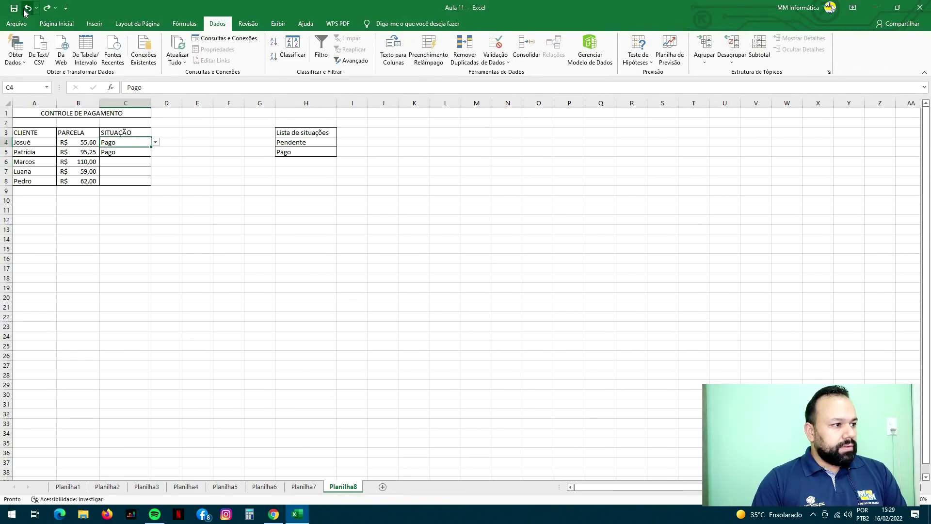
{"action": "key", "text": "Delete"}
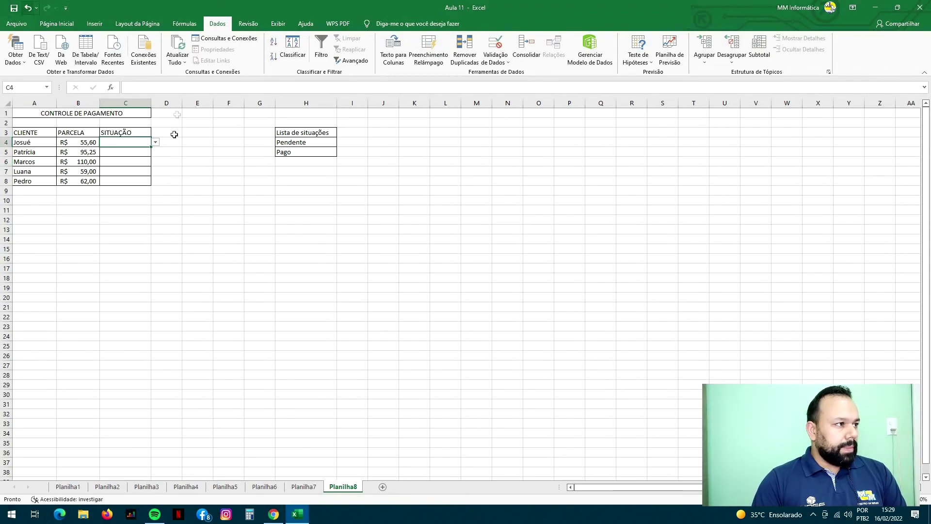
{"action": "left_click", "coordinate": [26, 8]}
- Apply borders to the Situação cells C4:C8
{"action": "left_click", "coordinate": [218, 174]}
{"action": "left_click_drag", "start_coordinate": [130, 143], "coordinate": [125, 182]}
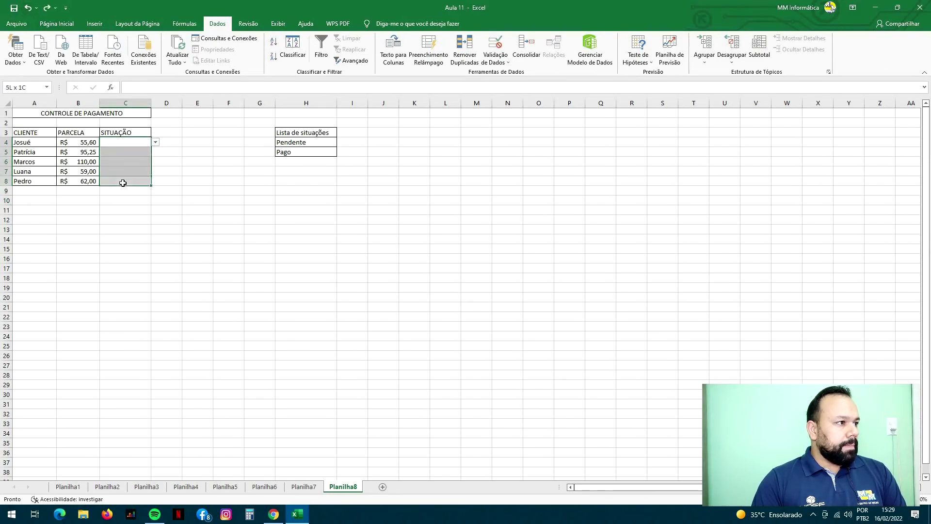
{"action": "left_click", "coordinate": [56, 24]}
{"action": "left_click", "coordinate": [153, 58]}
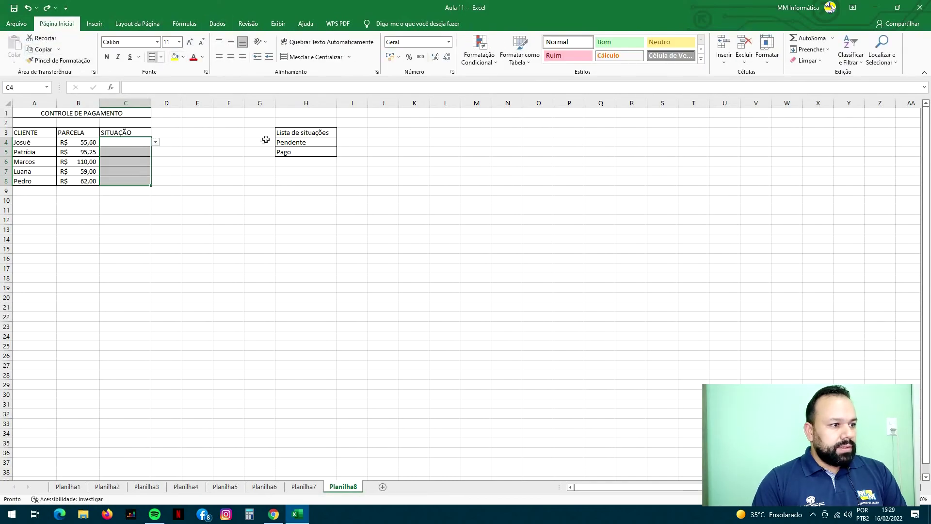
- Clear all content, formatting and validation from cell C4
{"action": "left_click", "coordinate": [282, 151]}
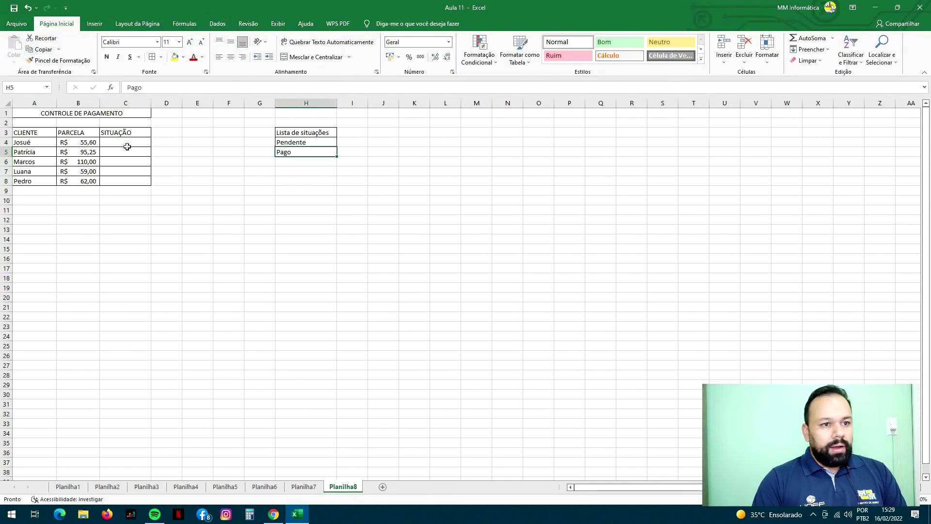
{"action": "left_click", "coordinate": [126, 144]}
{"action": "left_click", "coordinate": [808, 62]}
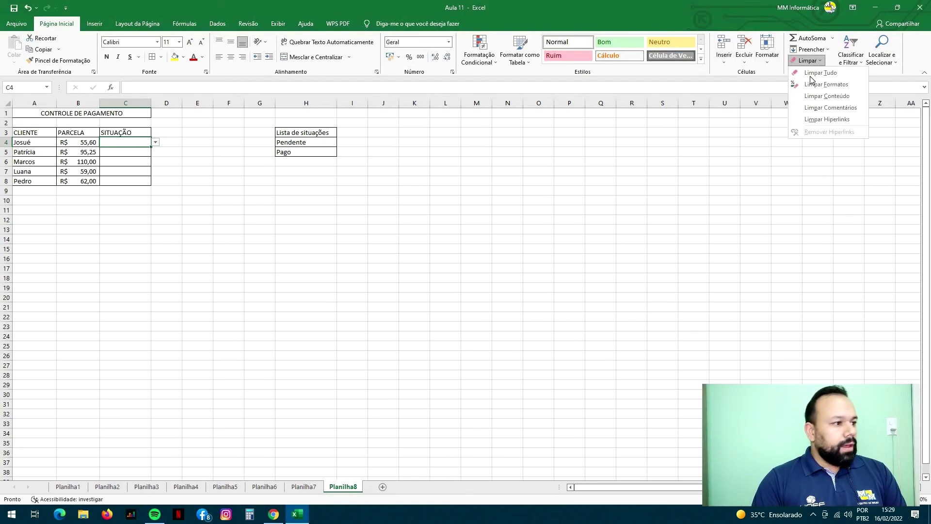
{"action": "left_click", "coordinate": [812, 74]}
- Replace the validation on the Situação cells C4:C8 with a list whose source is the typed entries Pendente;Pago
{"action": "left_click_drag", "start_coordinate": [131, 141], "coordinate": [130, 179]}
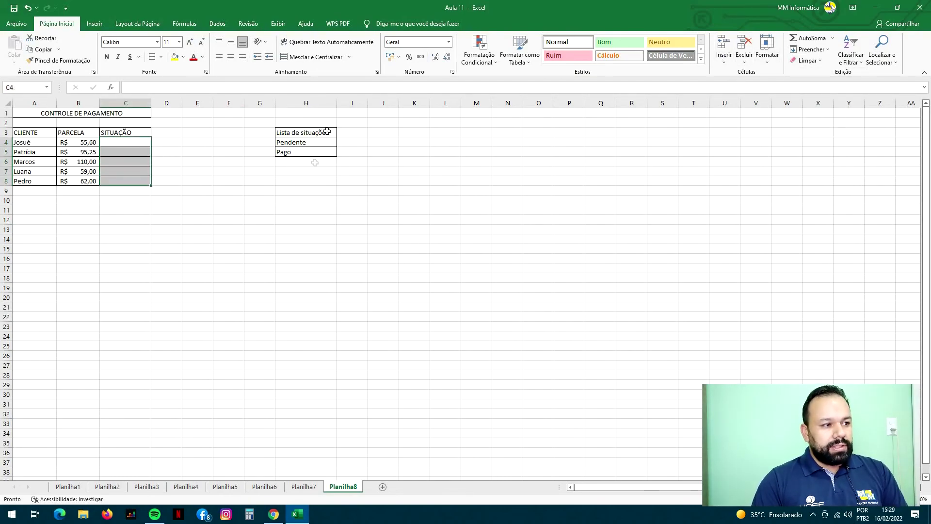
{"action": "left_click", "coordinate": [217, 23]}
{"action": "left_click", "coordinate": [496, 59]}
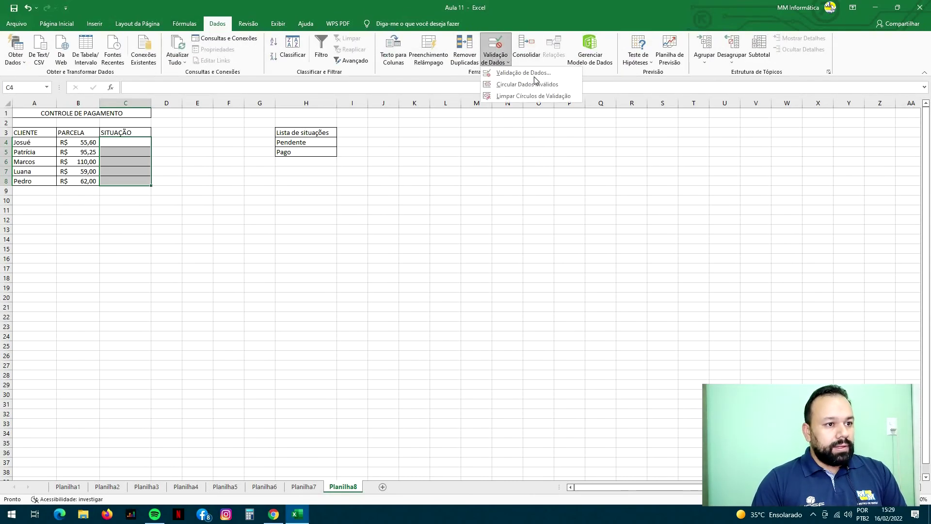
{"action": "left_click", "coordinate": [532, 74]}
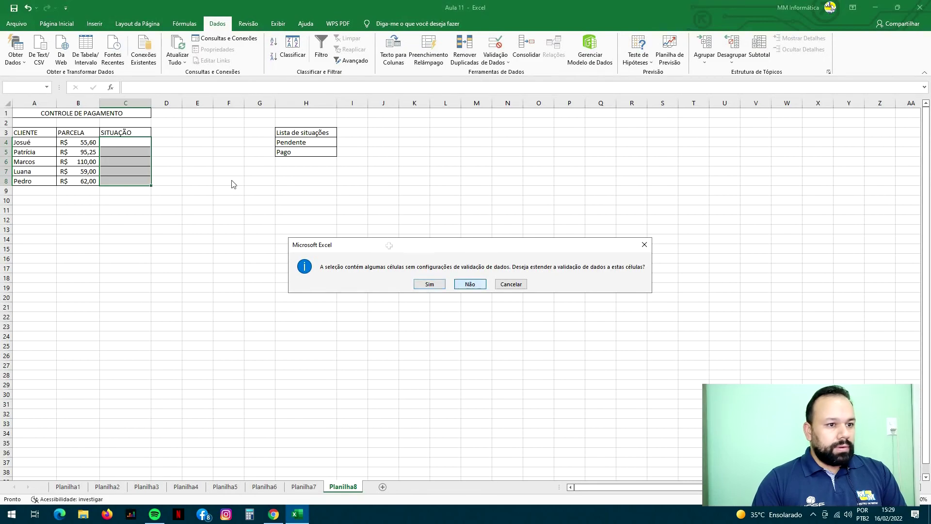
{"action": "left_click", "coordinate": [471, 284]}
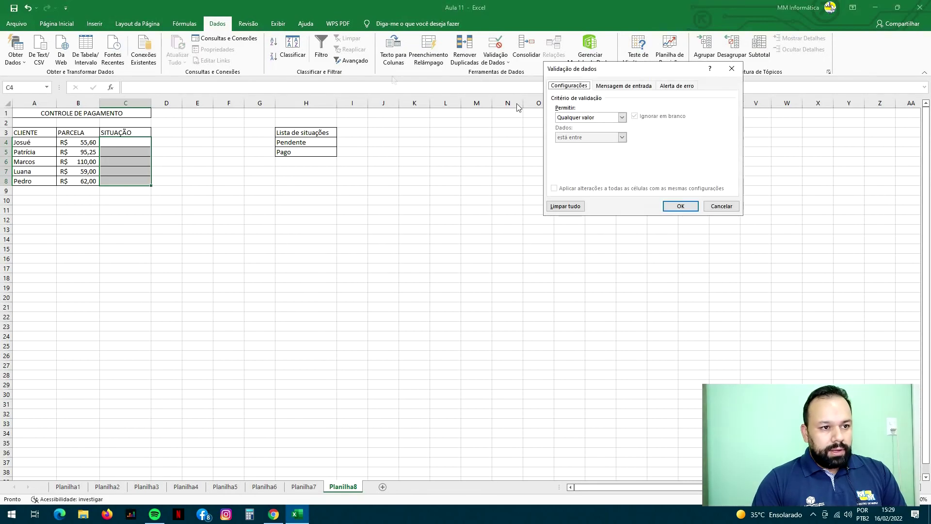
{"action": "left_click", "coordinate": [622, 117]}
{"action": "left_click", "coordinate": [570, 145]}
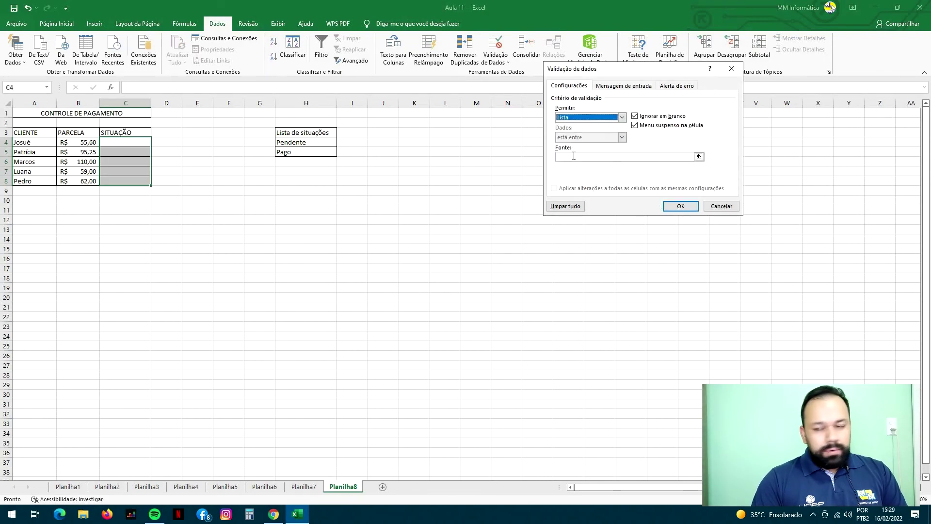
{"action": "left_click", "coordinate": [573, 157]}
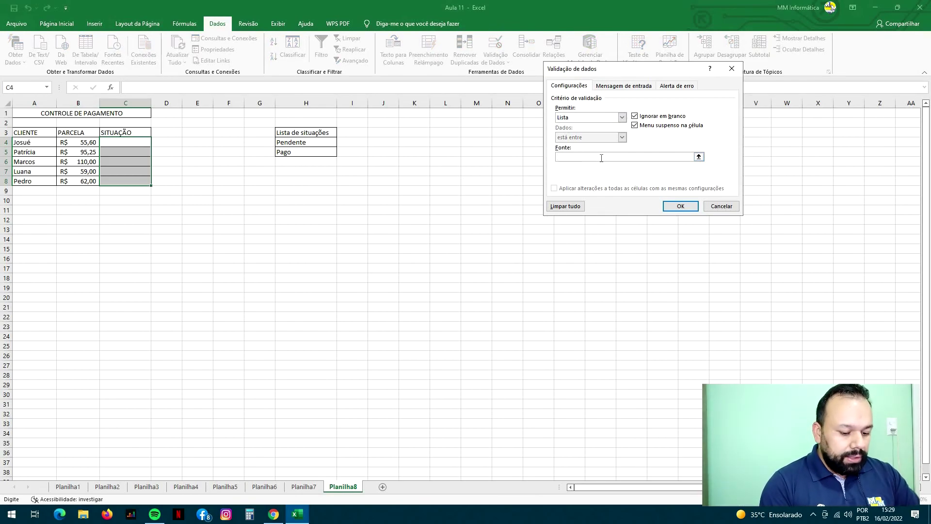
{"action": "type", "text": "Pendente"}
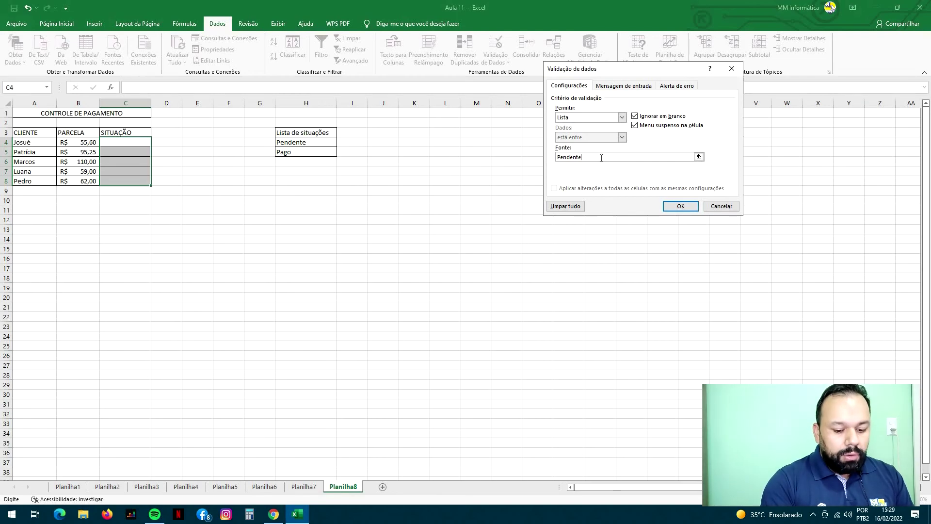
{"action": "type", "text": ";"}
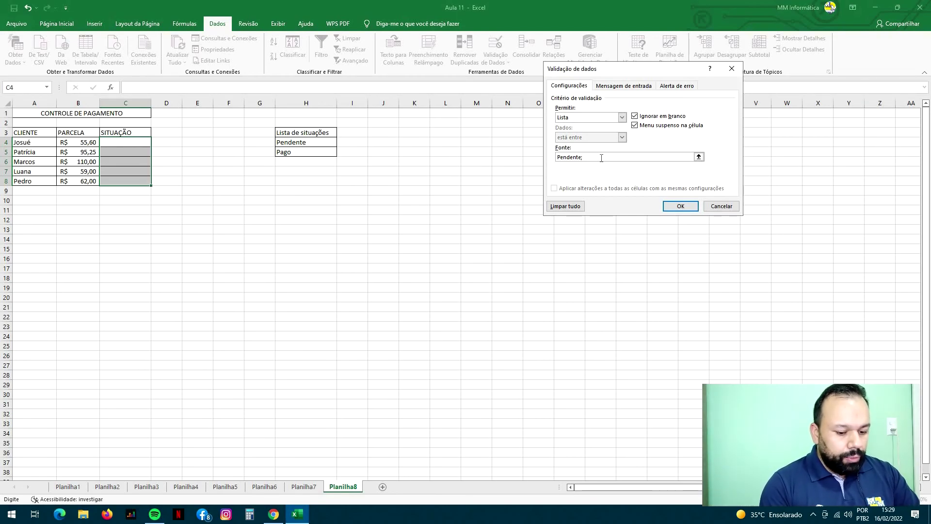
{"action": "type", "text": "PAgo"}
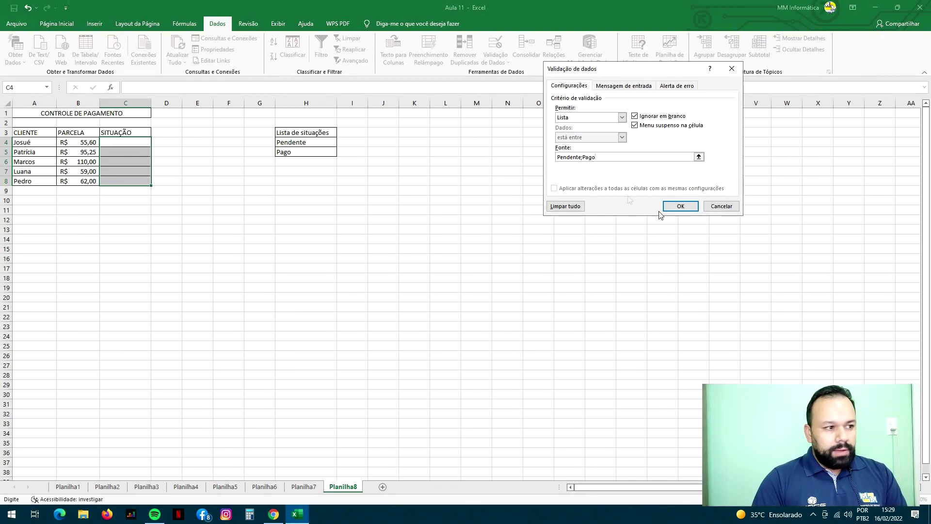
{"action": "left_click", "coordinate": [680, 206]}
- Check the options offered by the status list in cell C4 without choosing one
{"action": "left_click", "coordinate": [103, 144]}
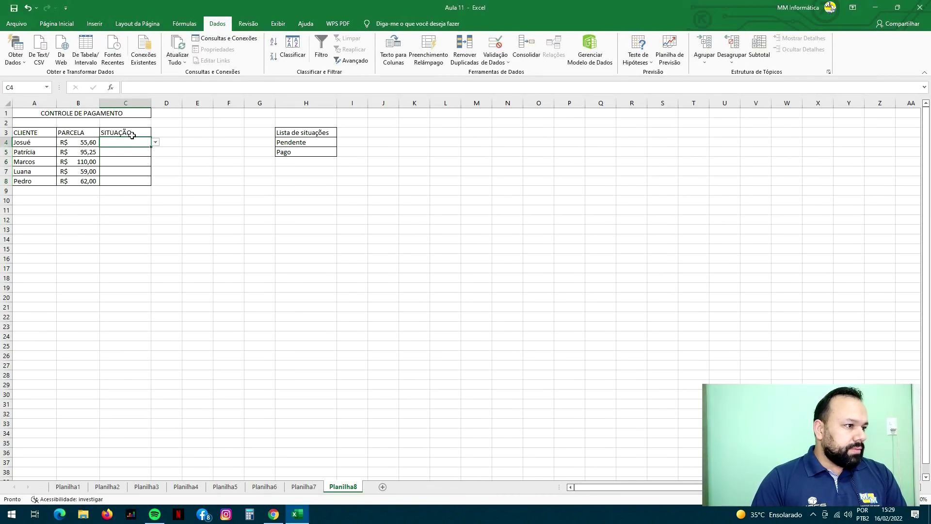
{"action": "left_click", "coordinate": [156, 141]}
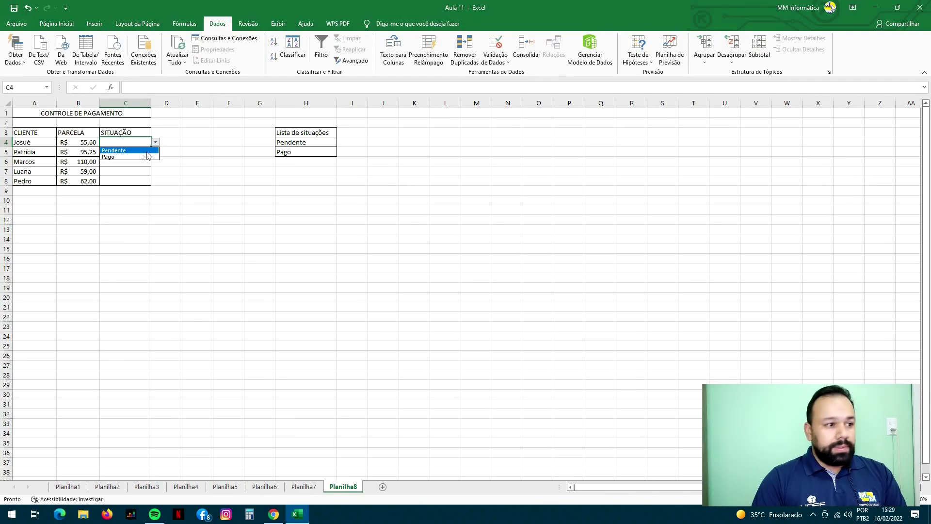
{"action": "key", "text": "Escape"}
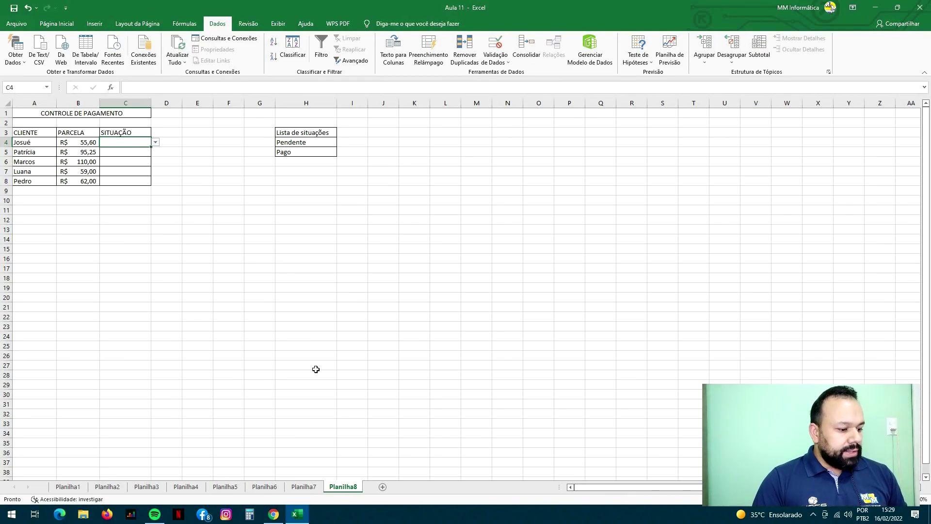